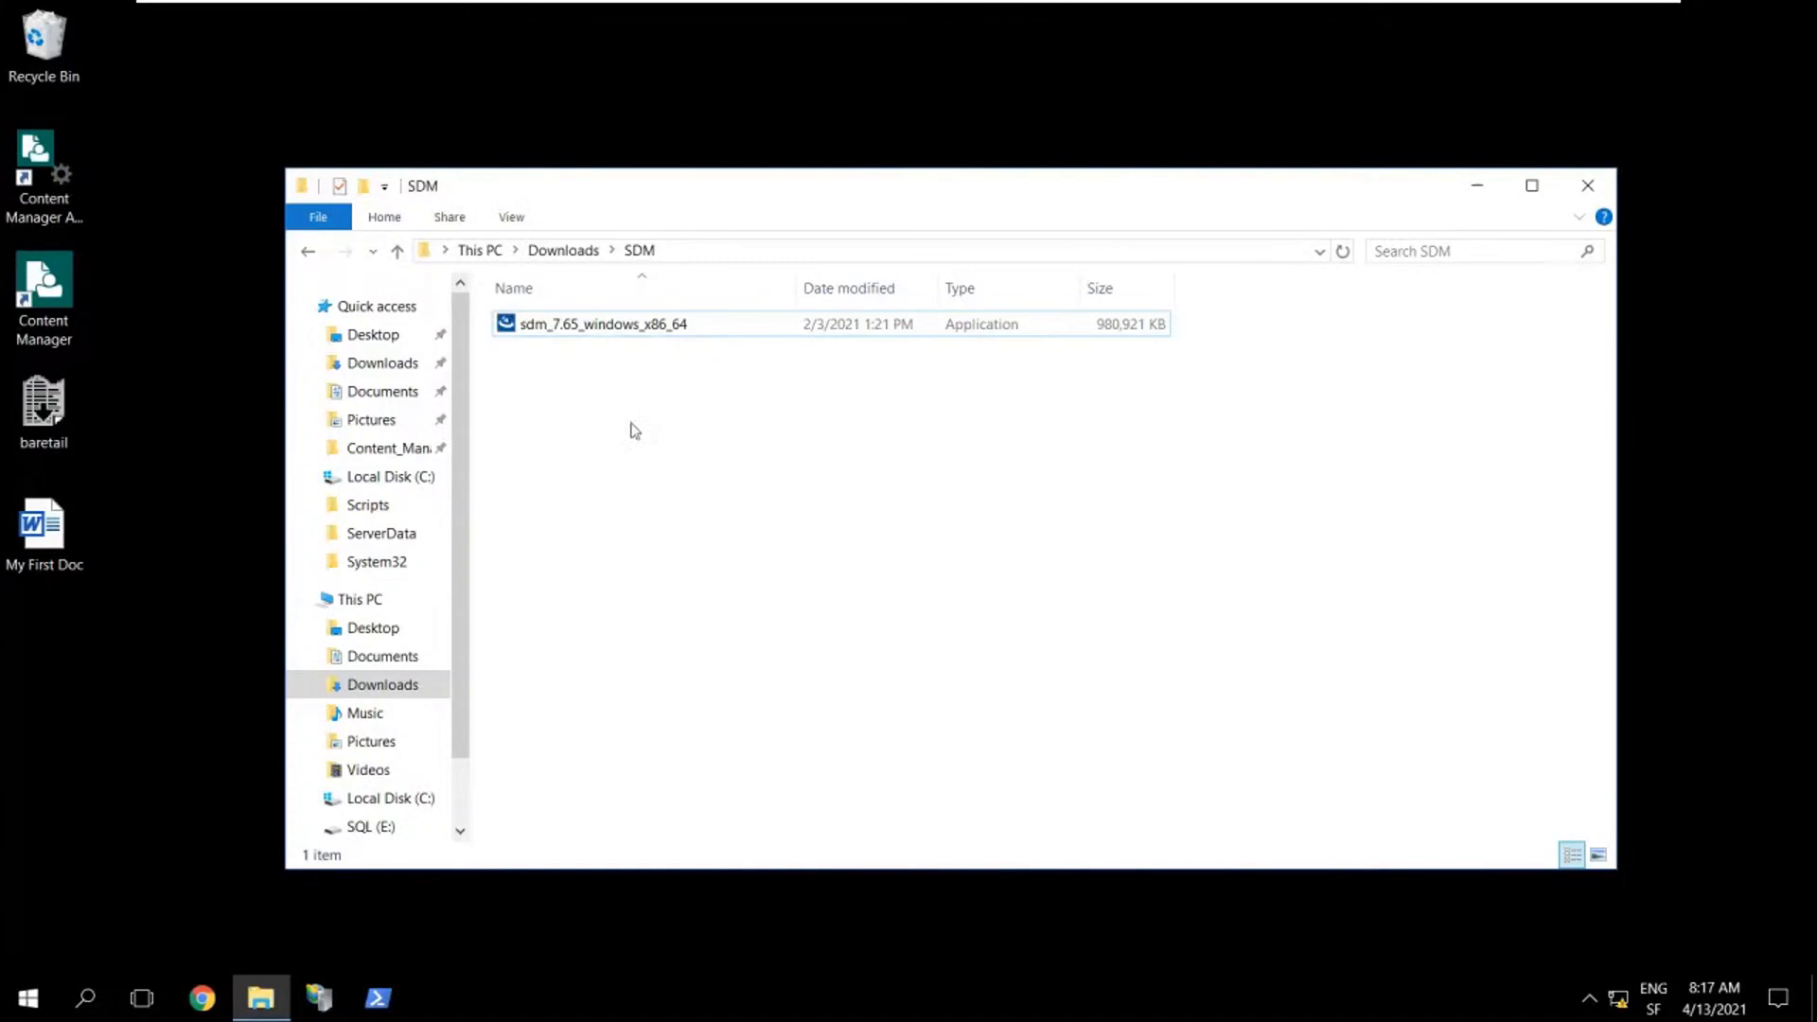
Run the sdm_7.65_windows_x86_64 installer as administrator and minimize the SDM folder window behind it
click(597, 339)
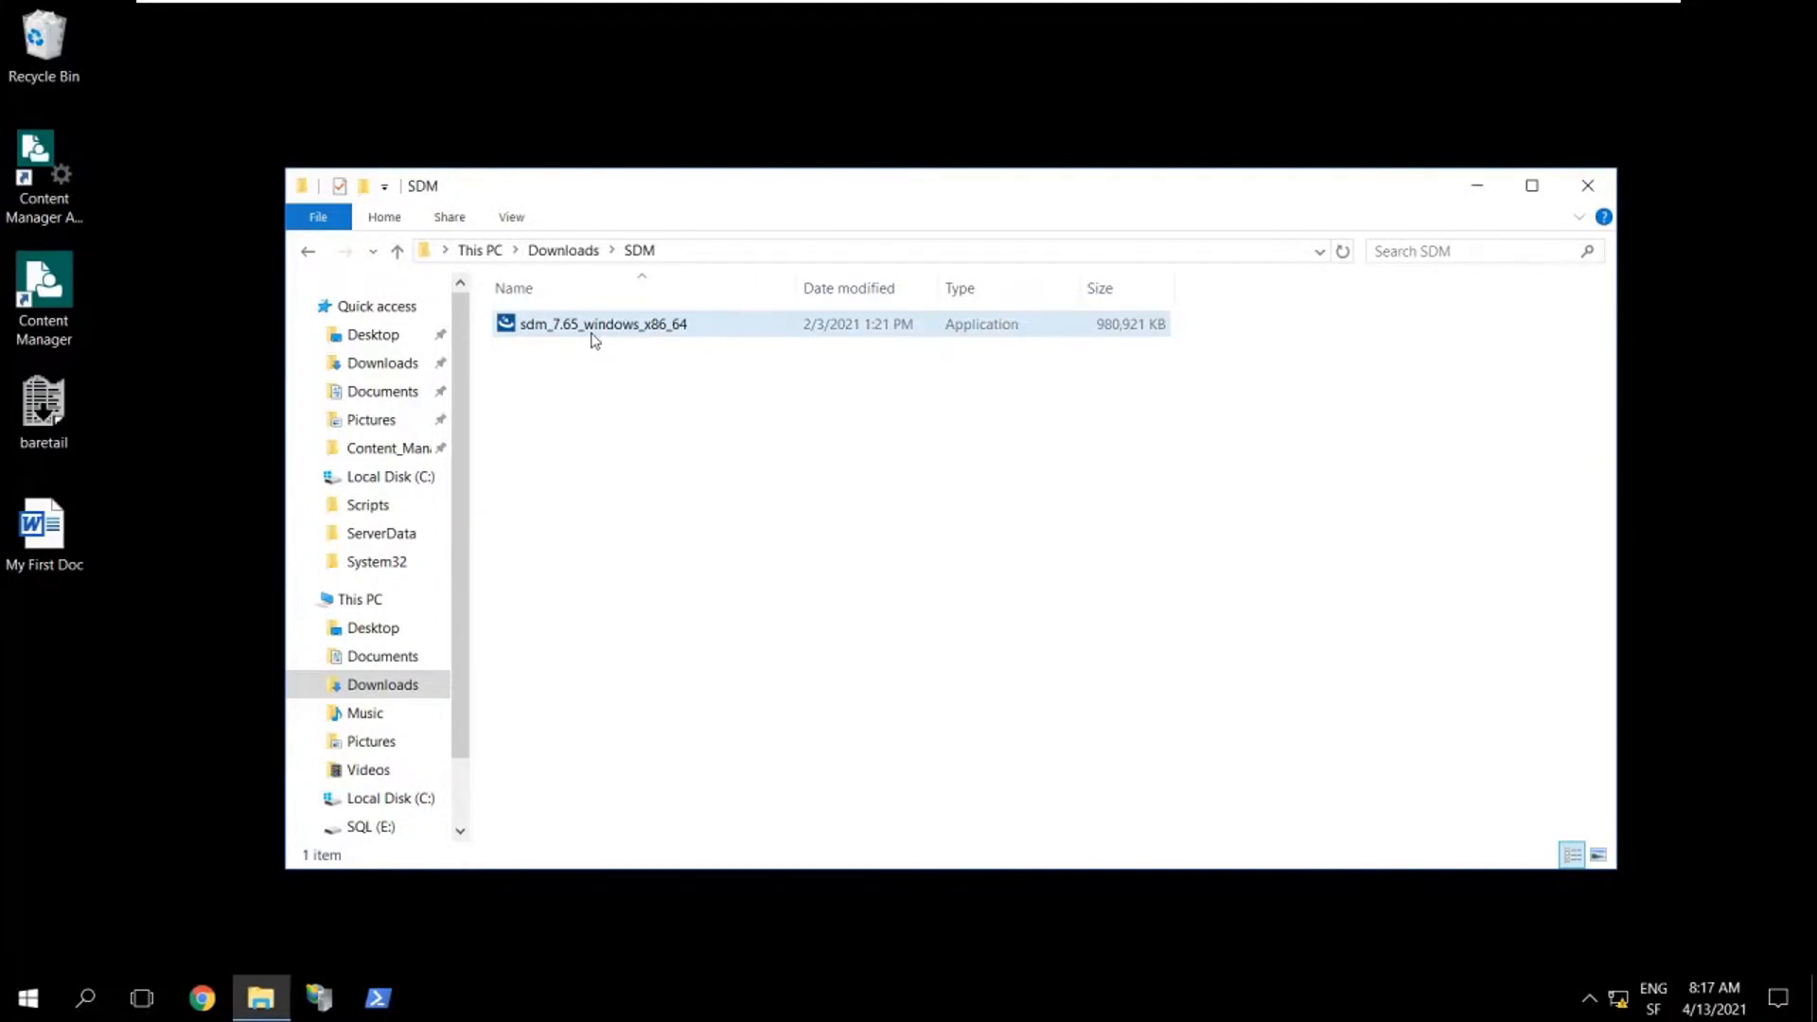
right_click(717, 331)
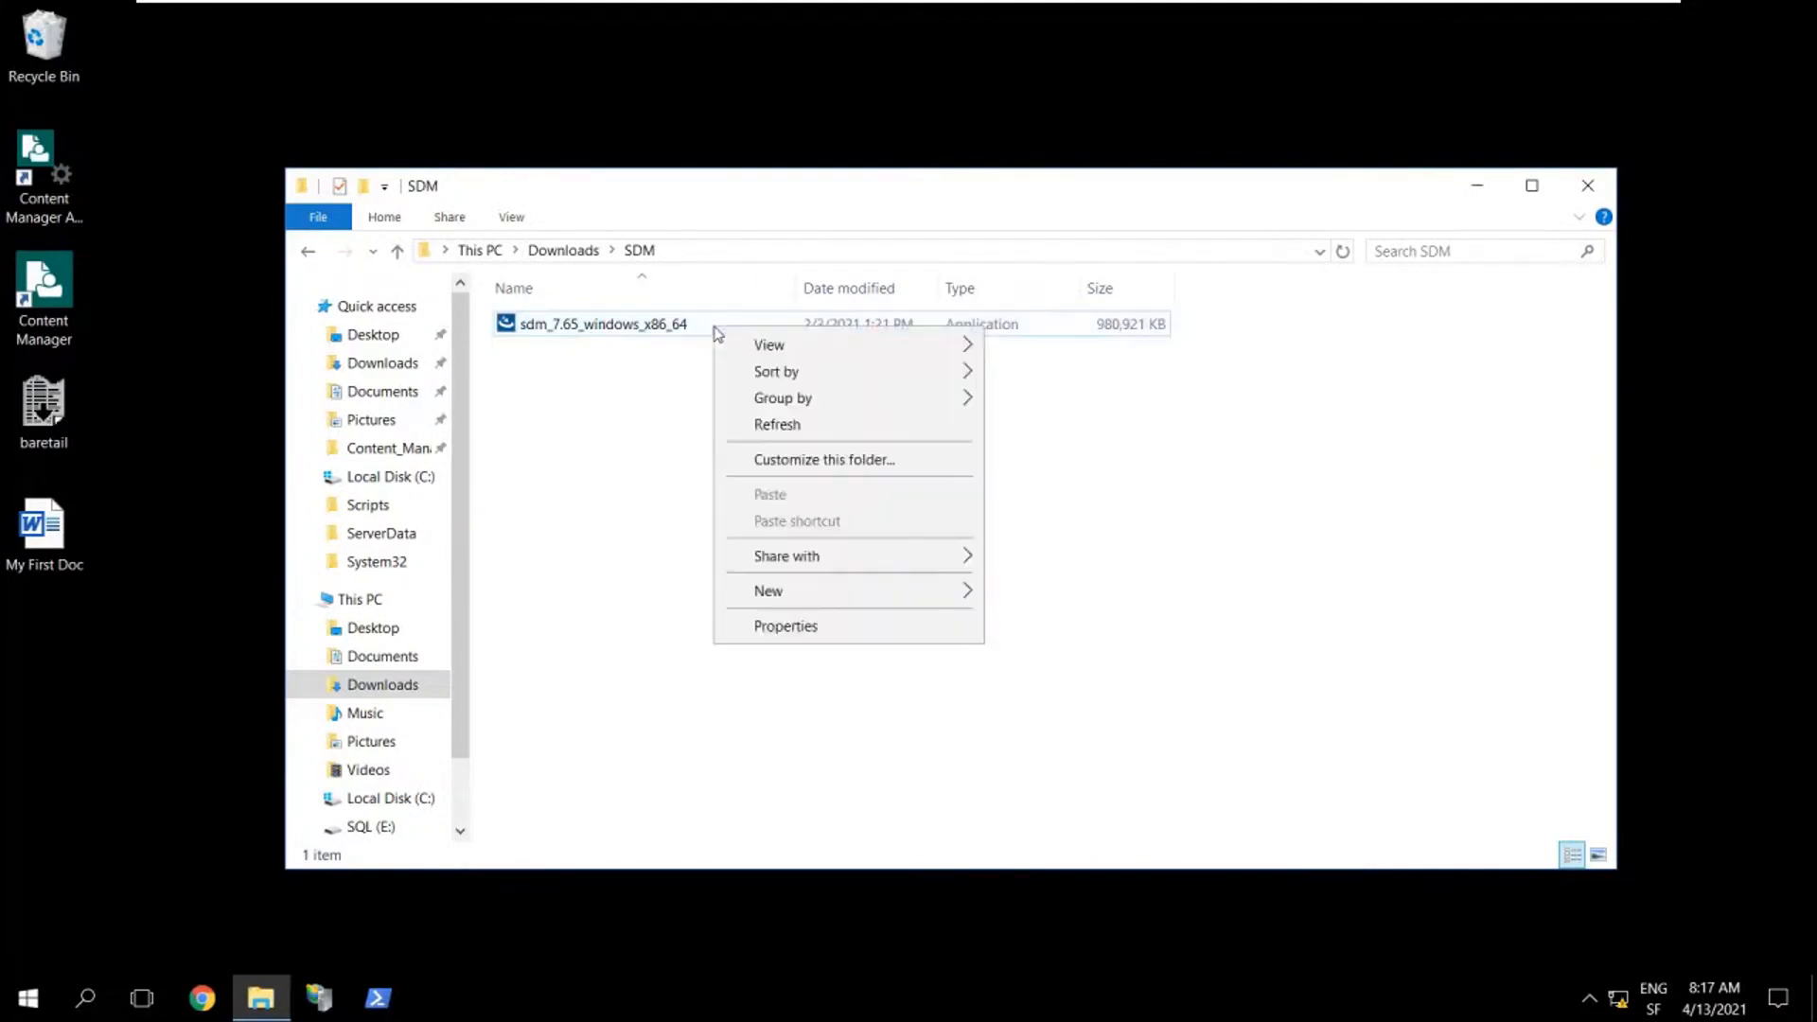
right_click(636, 329)
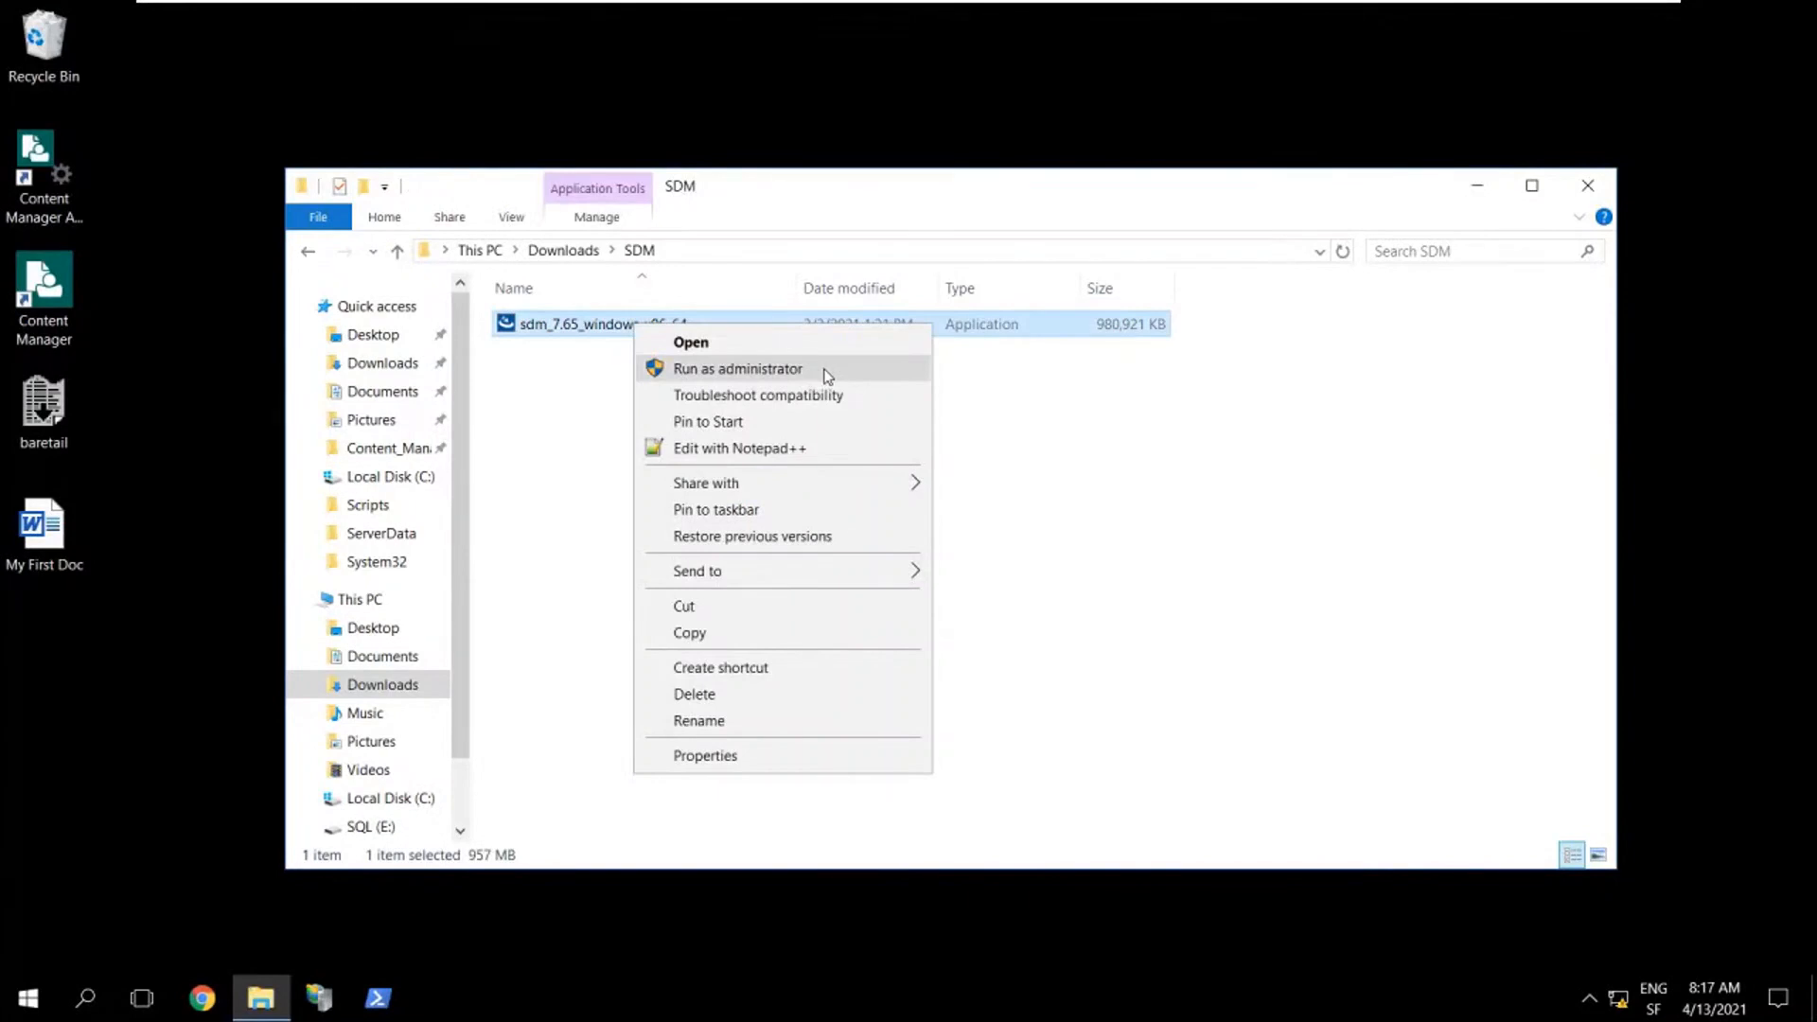
click(824, 371)
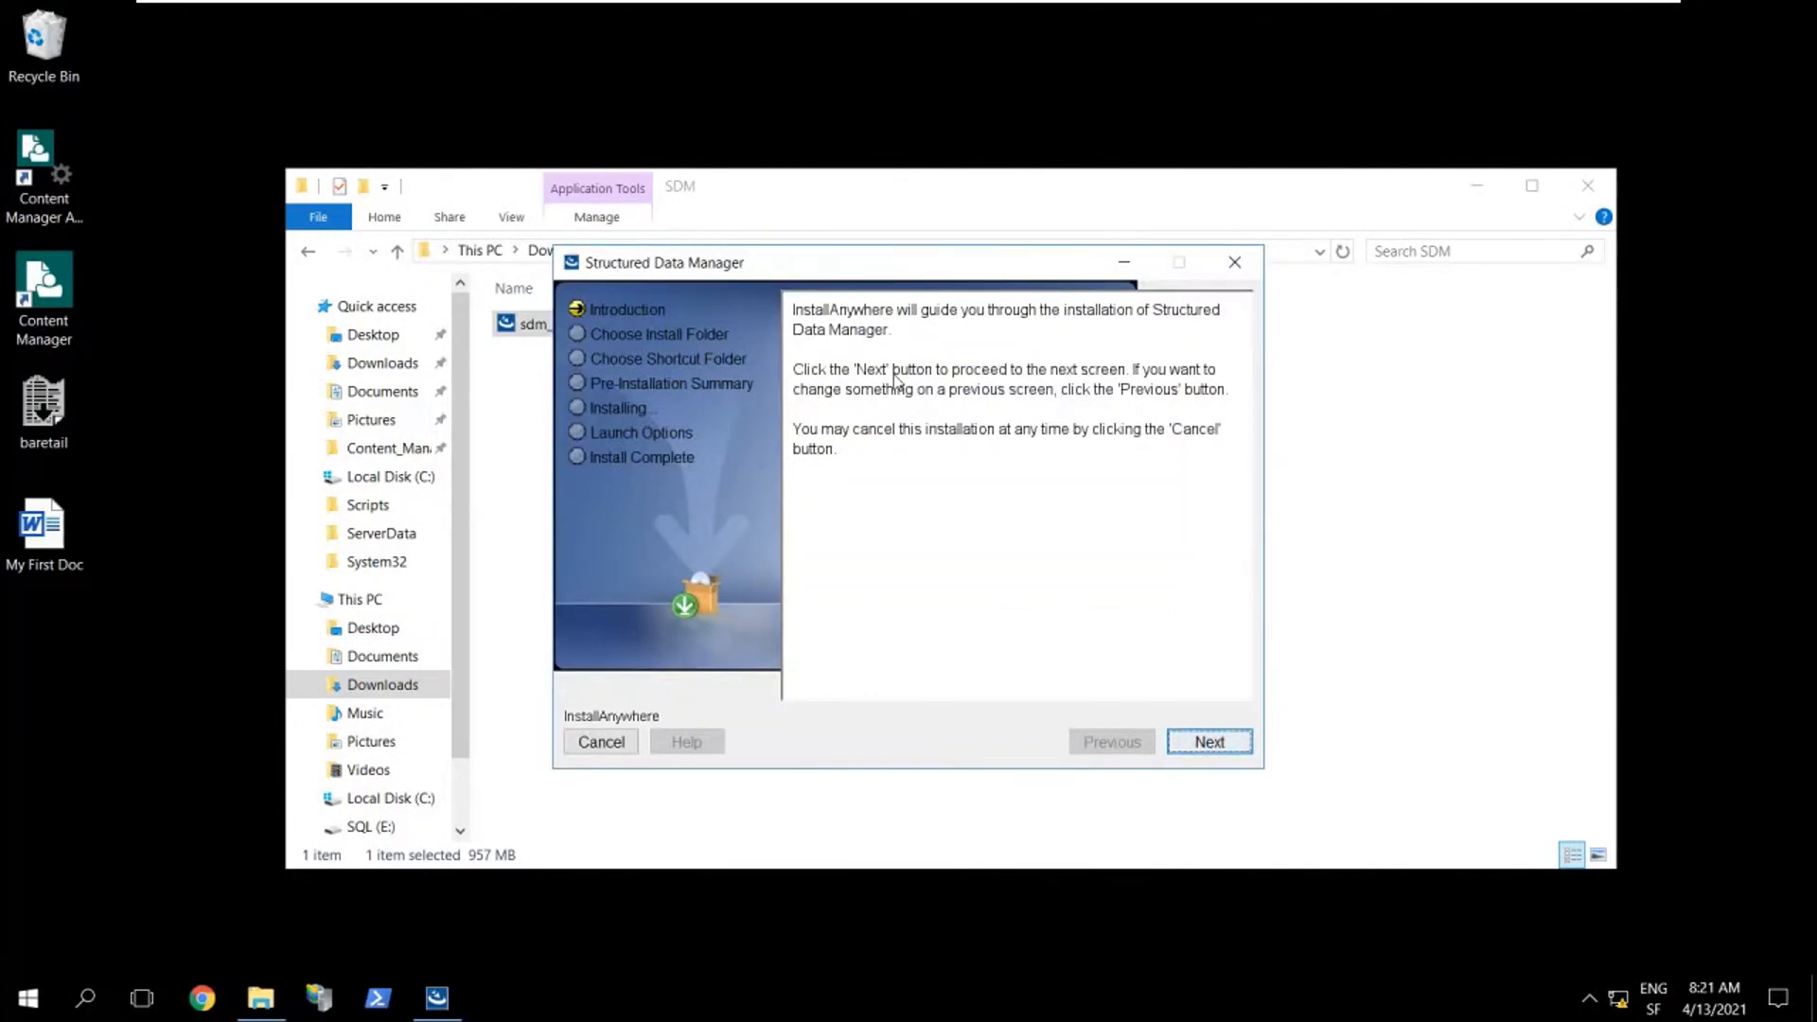
click(1491, 191)
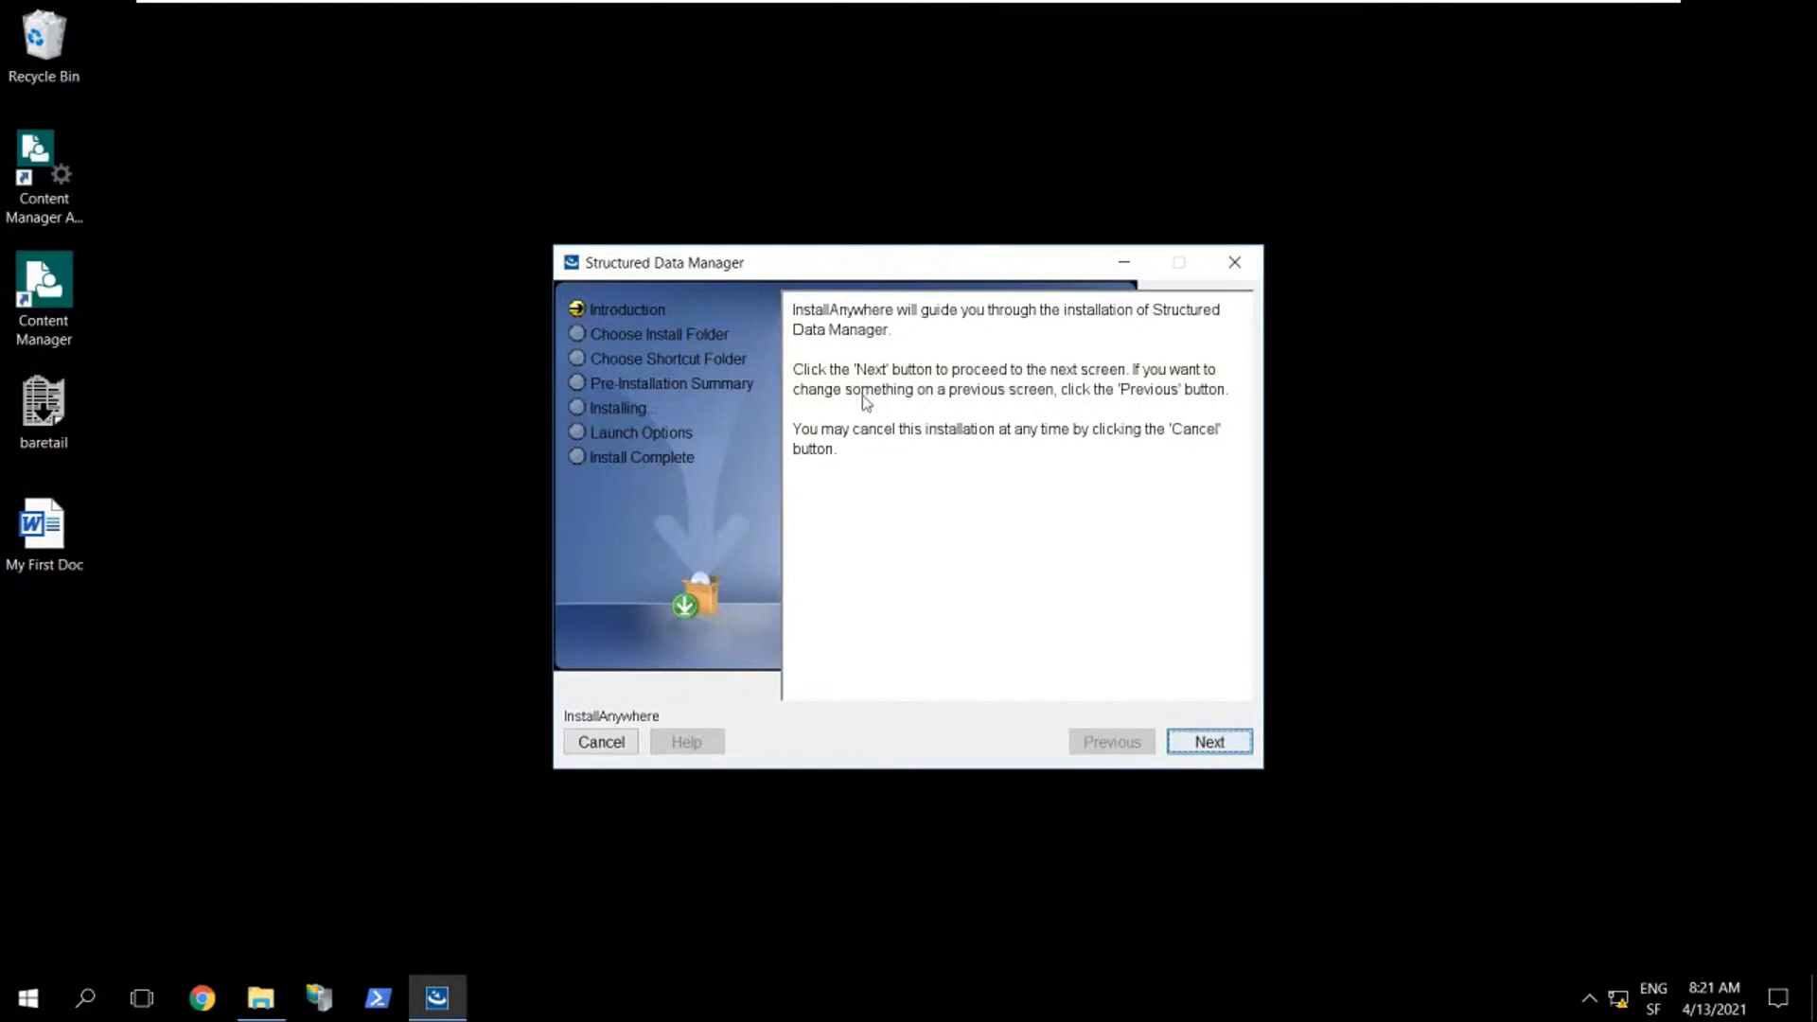
Install Structured Data Manager to C:\SDM\SDM765 with icons in a new Structured Data Manager program group, created for all users
click(1209, 743)
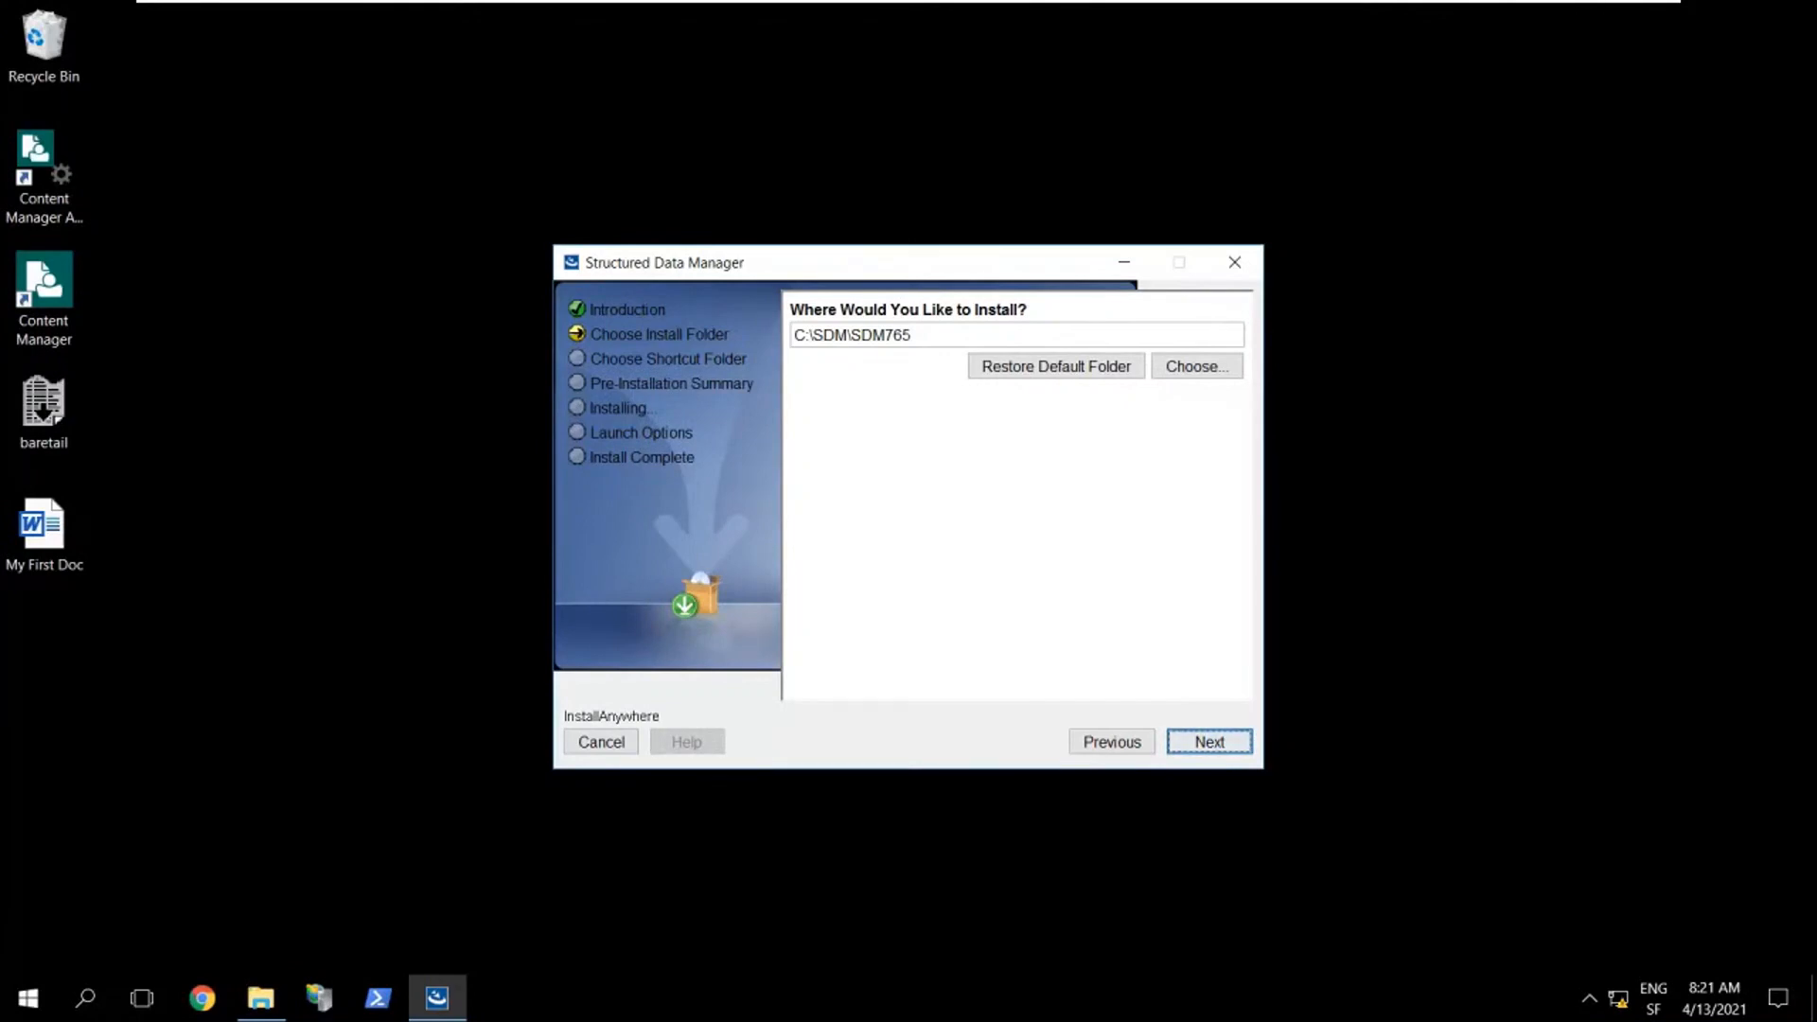
click(1209, 742)
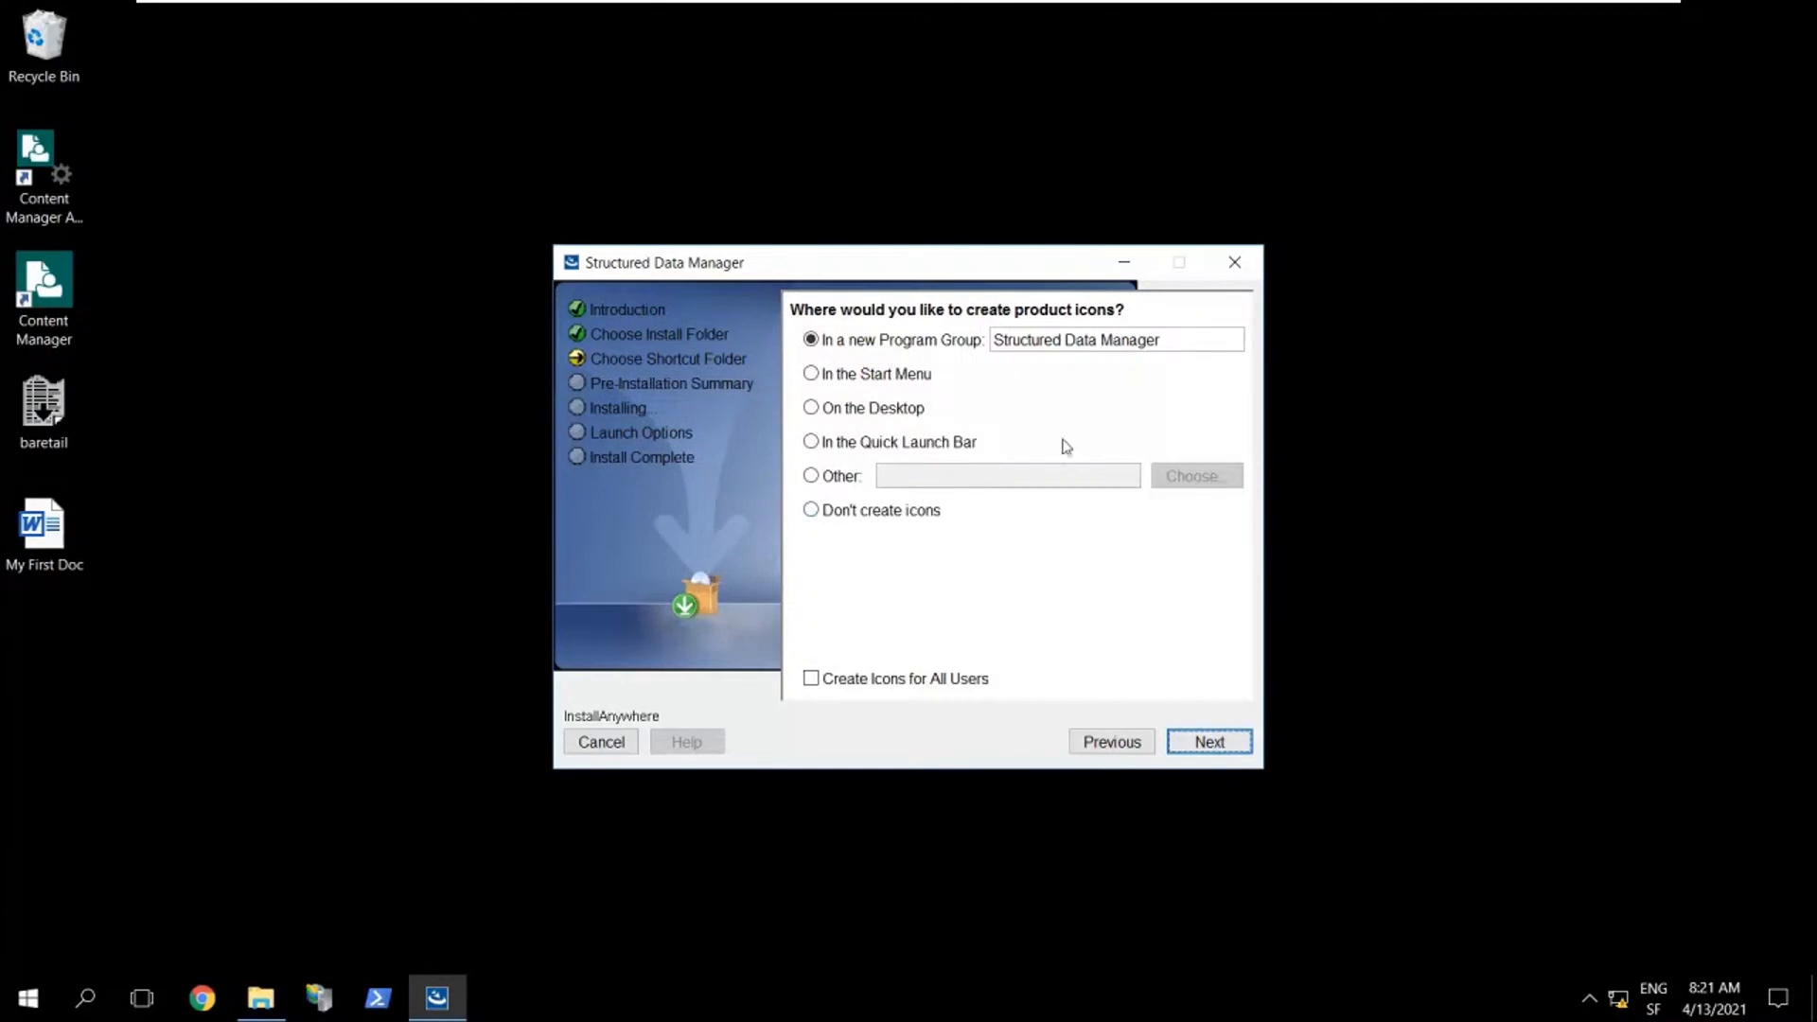
click(1211, 743)
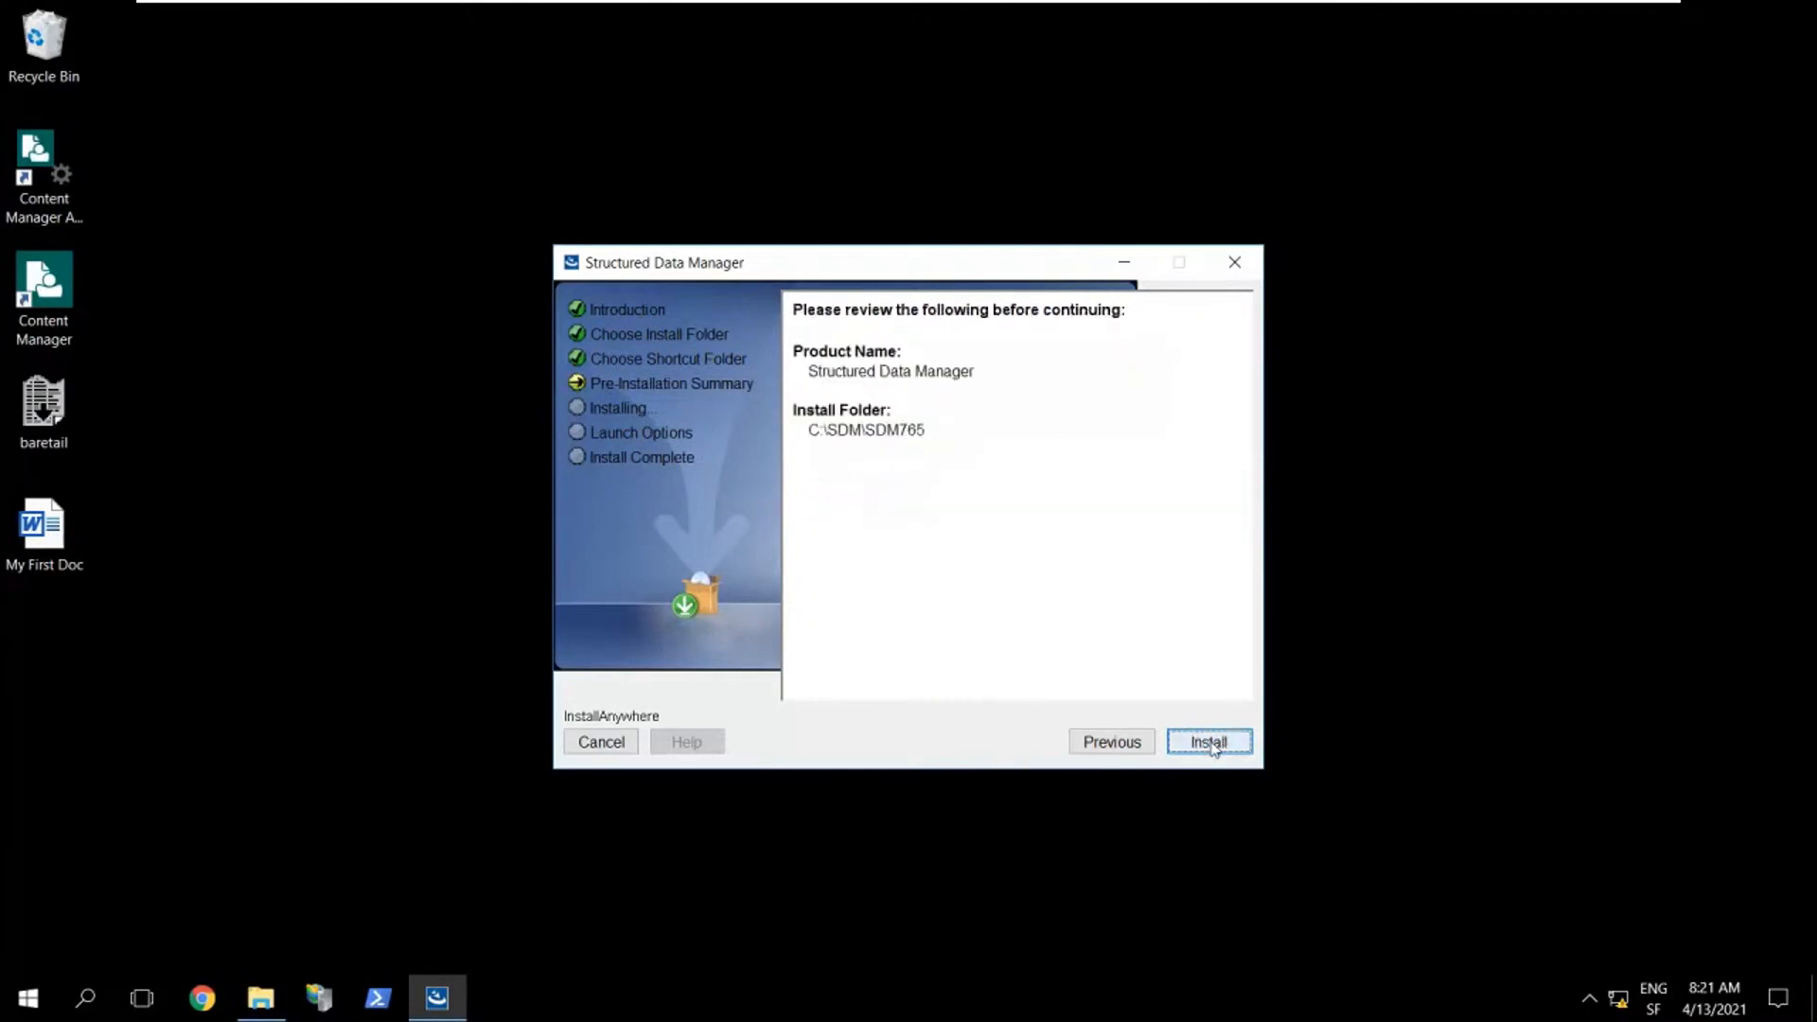
click(1113, 744)
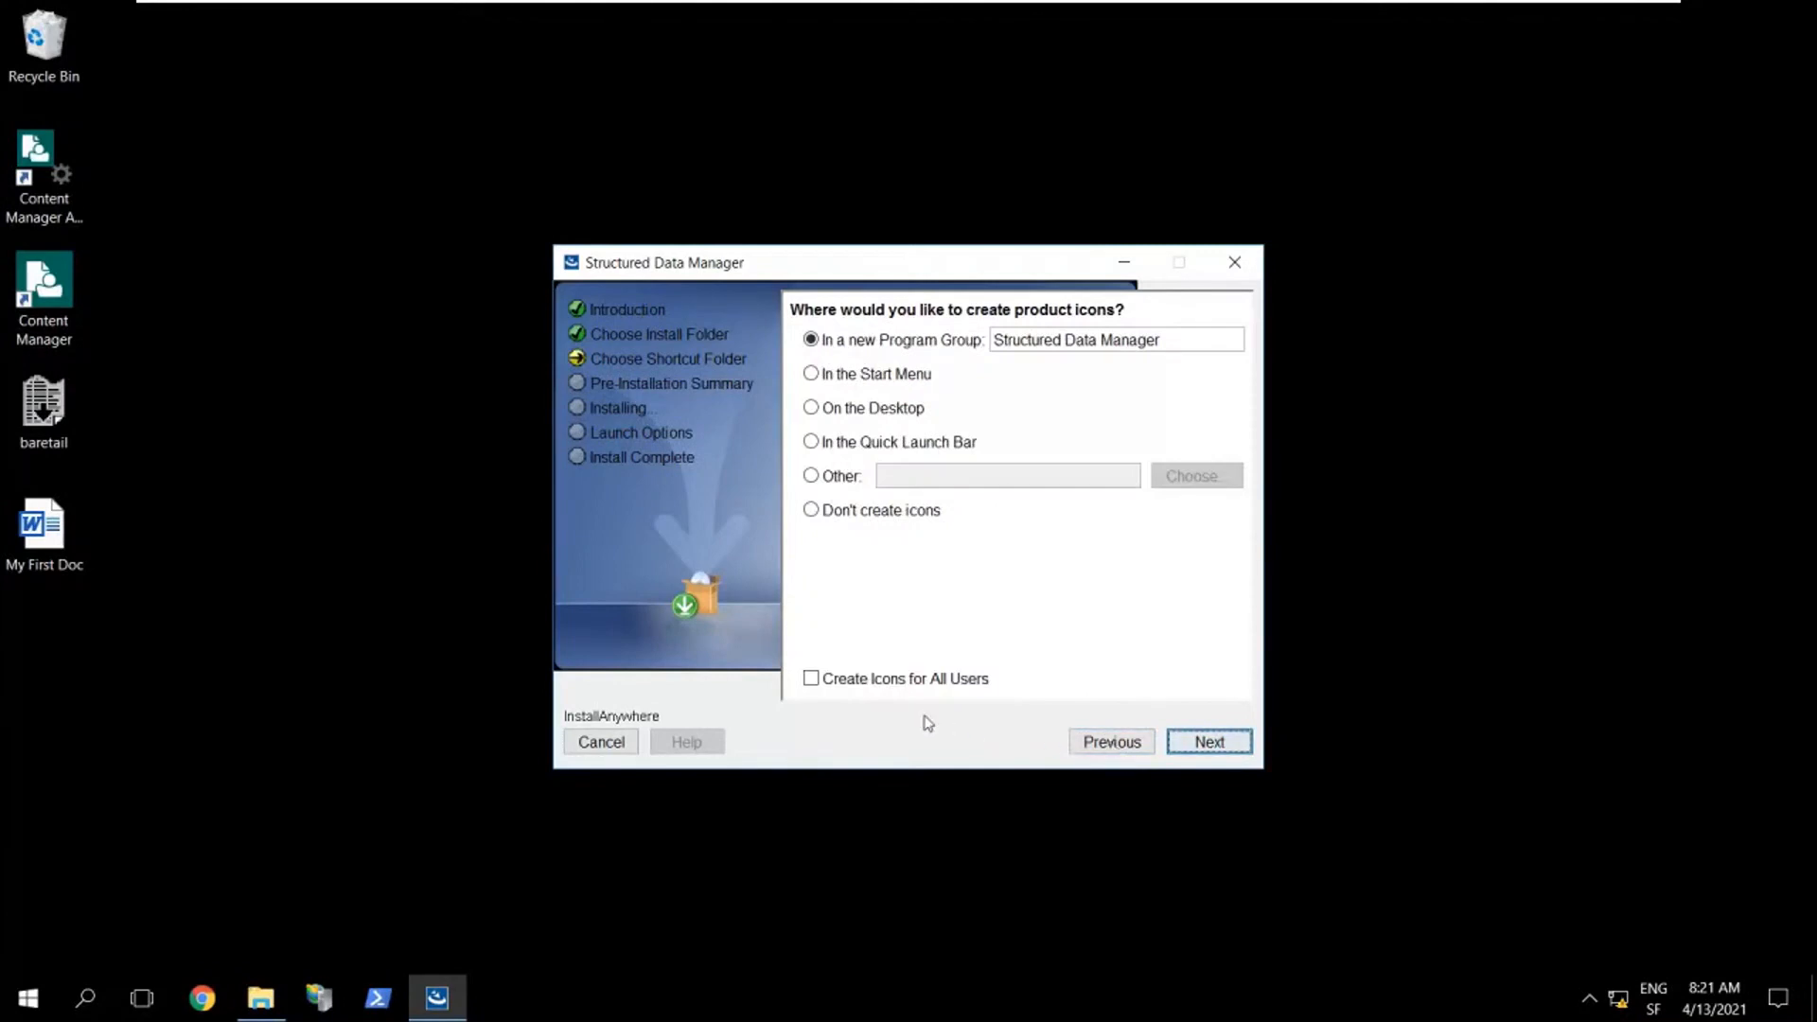
click(863, 679)
click(1208, 744)
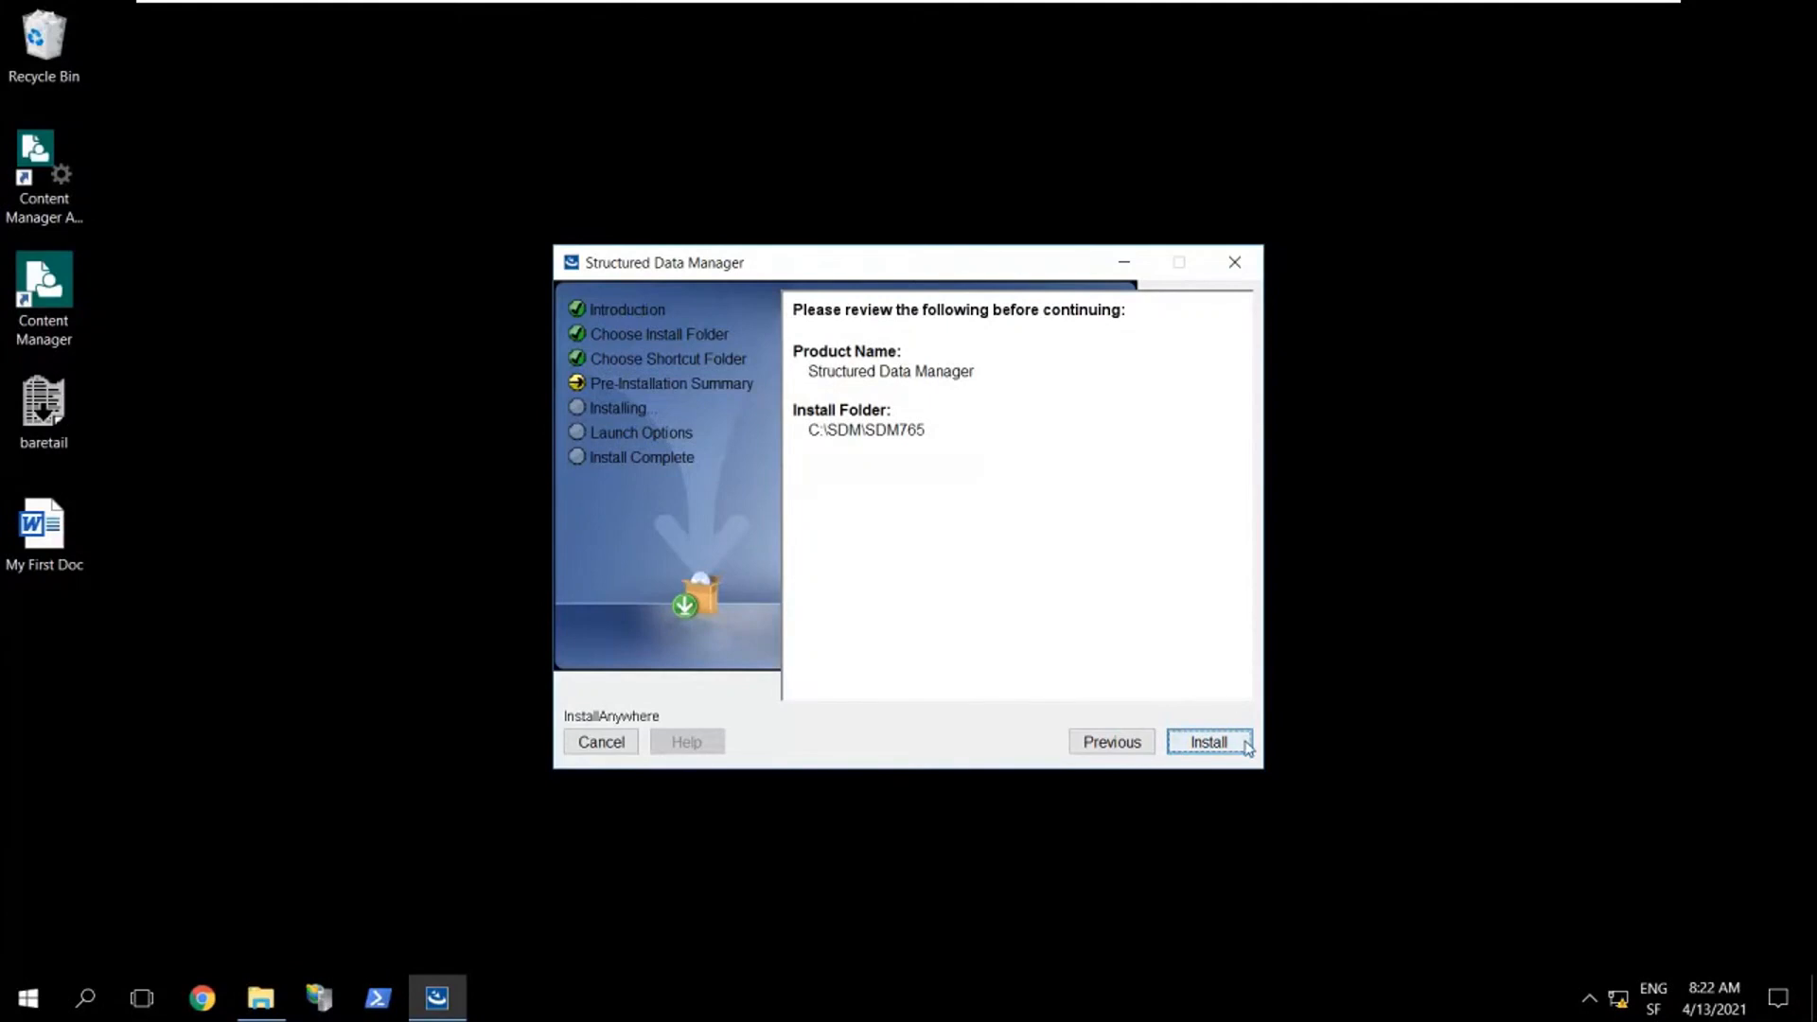
click(1209, 744)
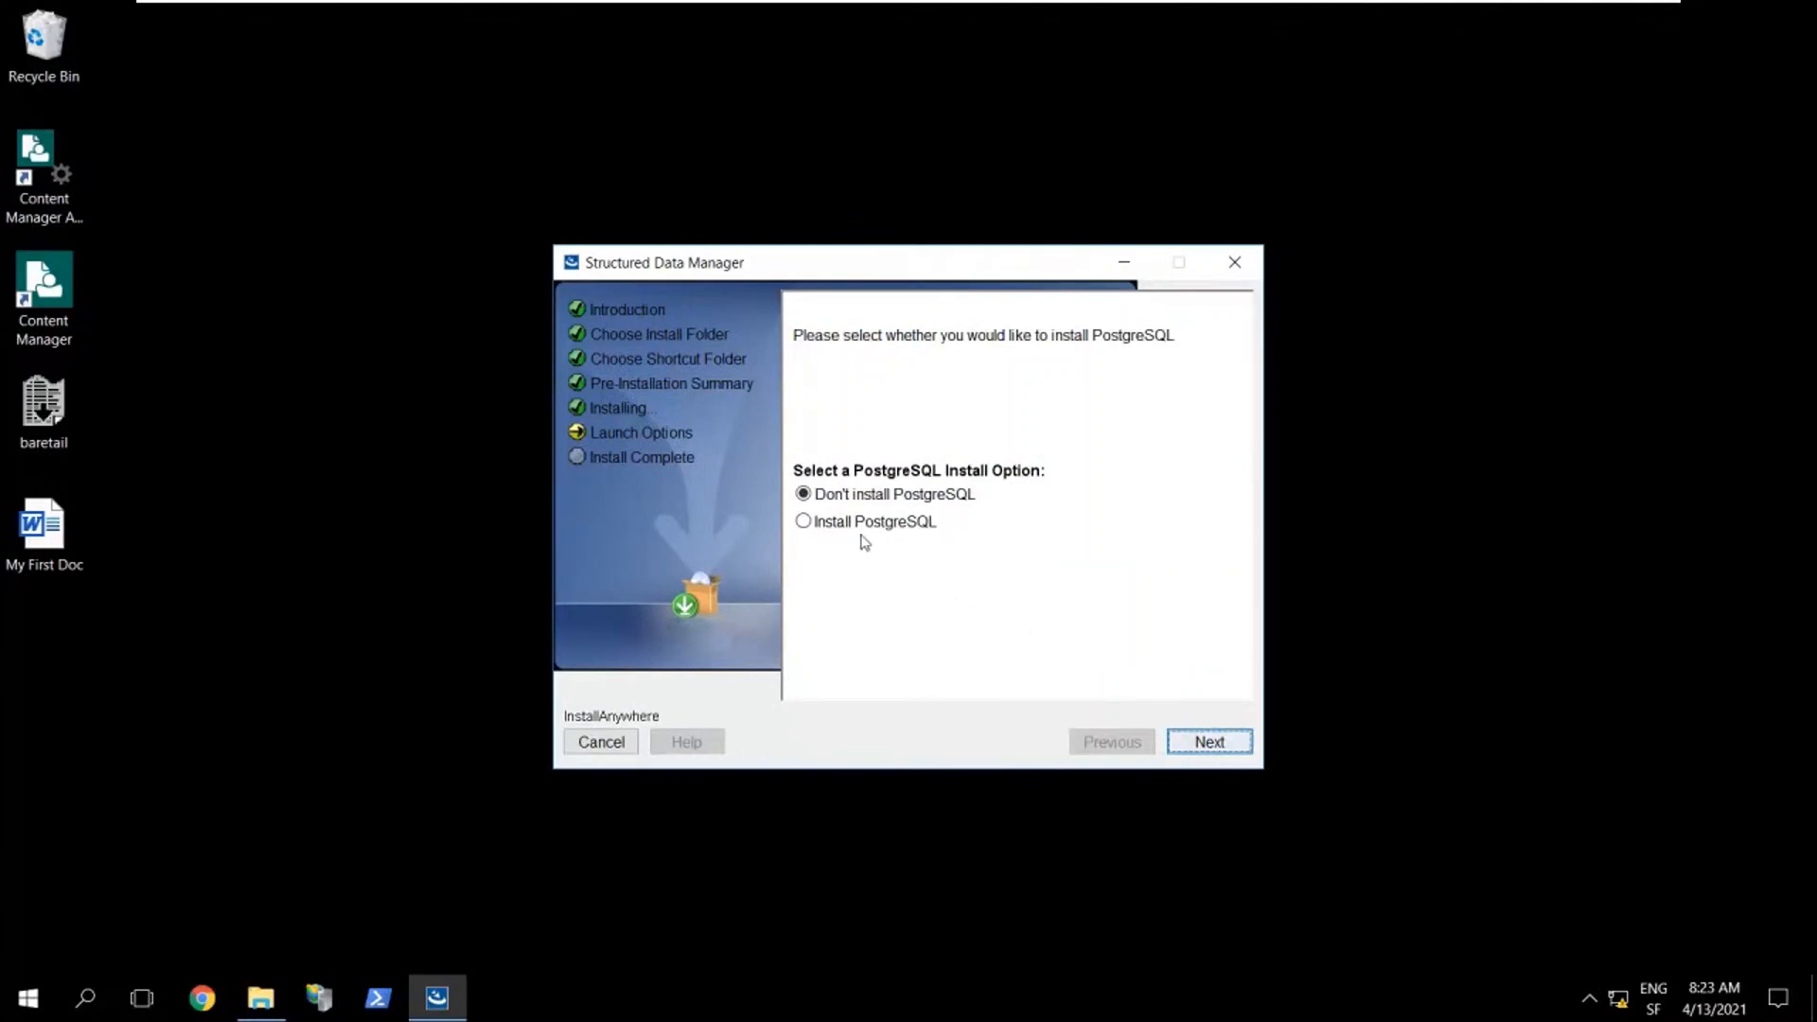
Choose to install PostgreSQL in C:\Program Files\PostgreSQL\12 with all components and the data directory C:\Program Files\PostgreSQL\12\data
click(835, 532)
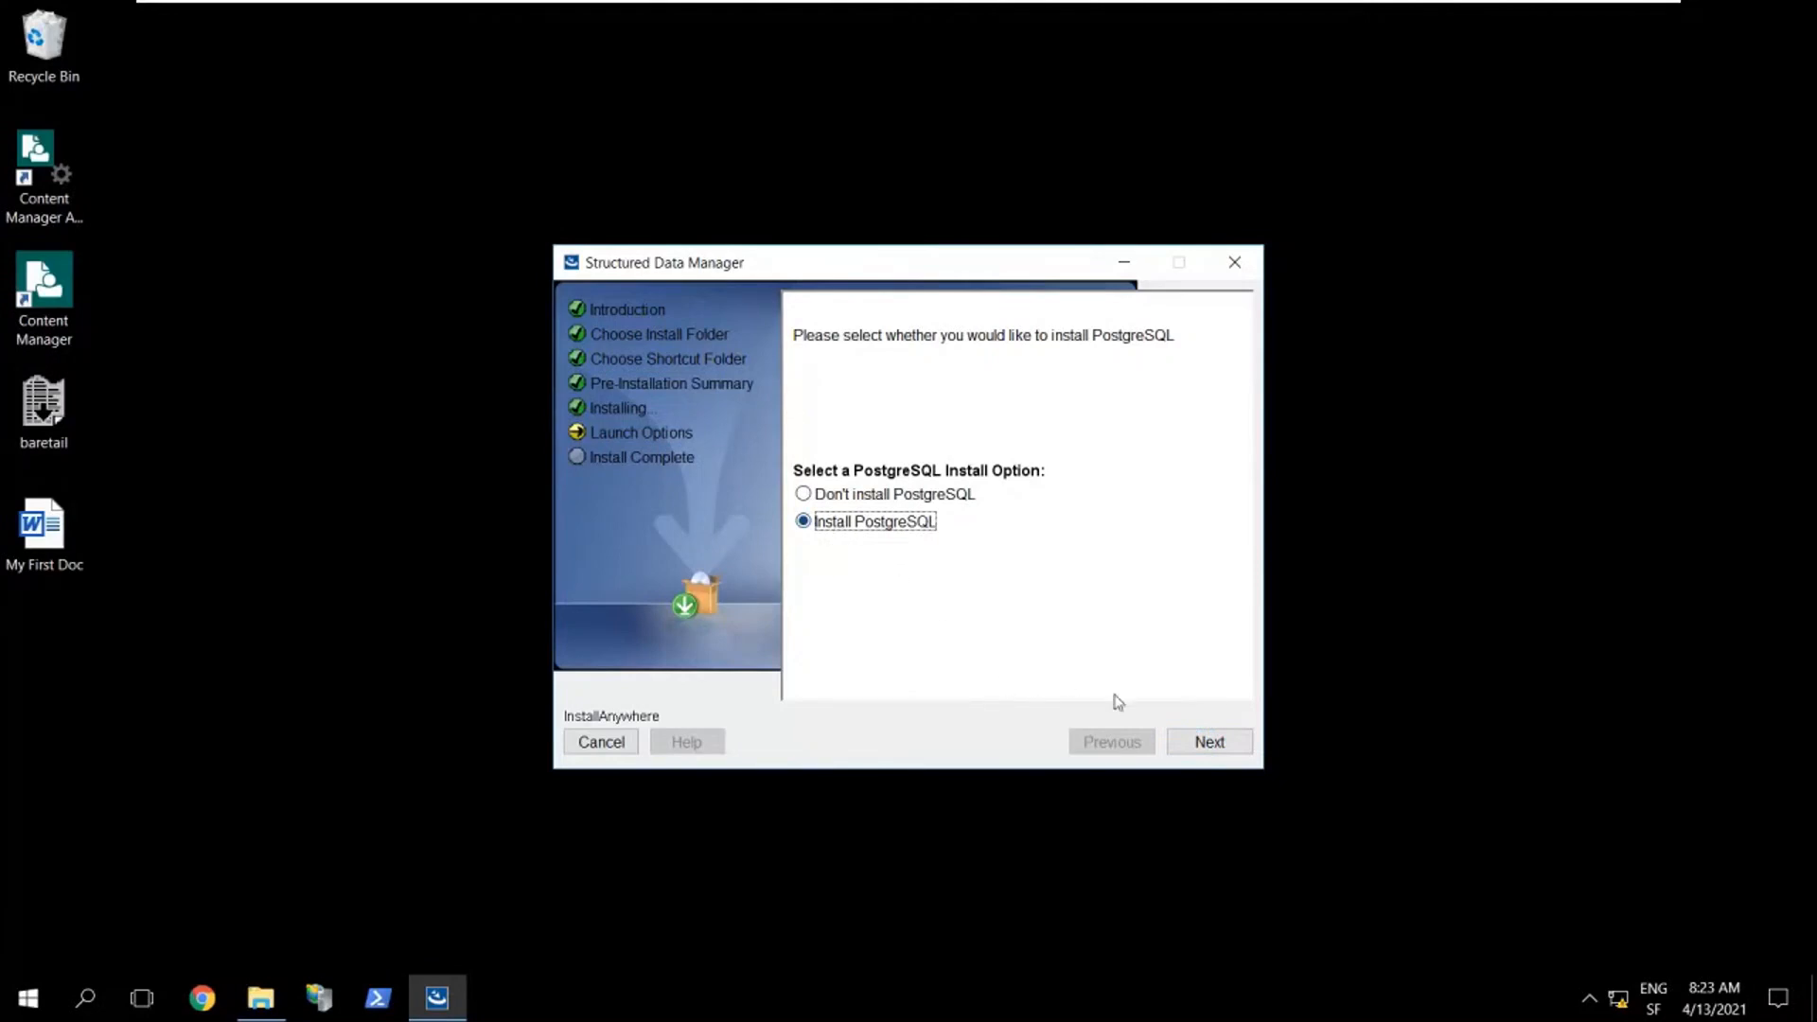
click(1230, 747)
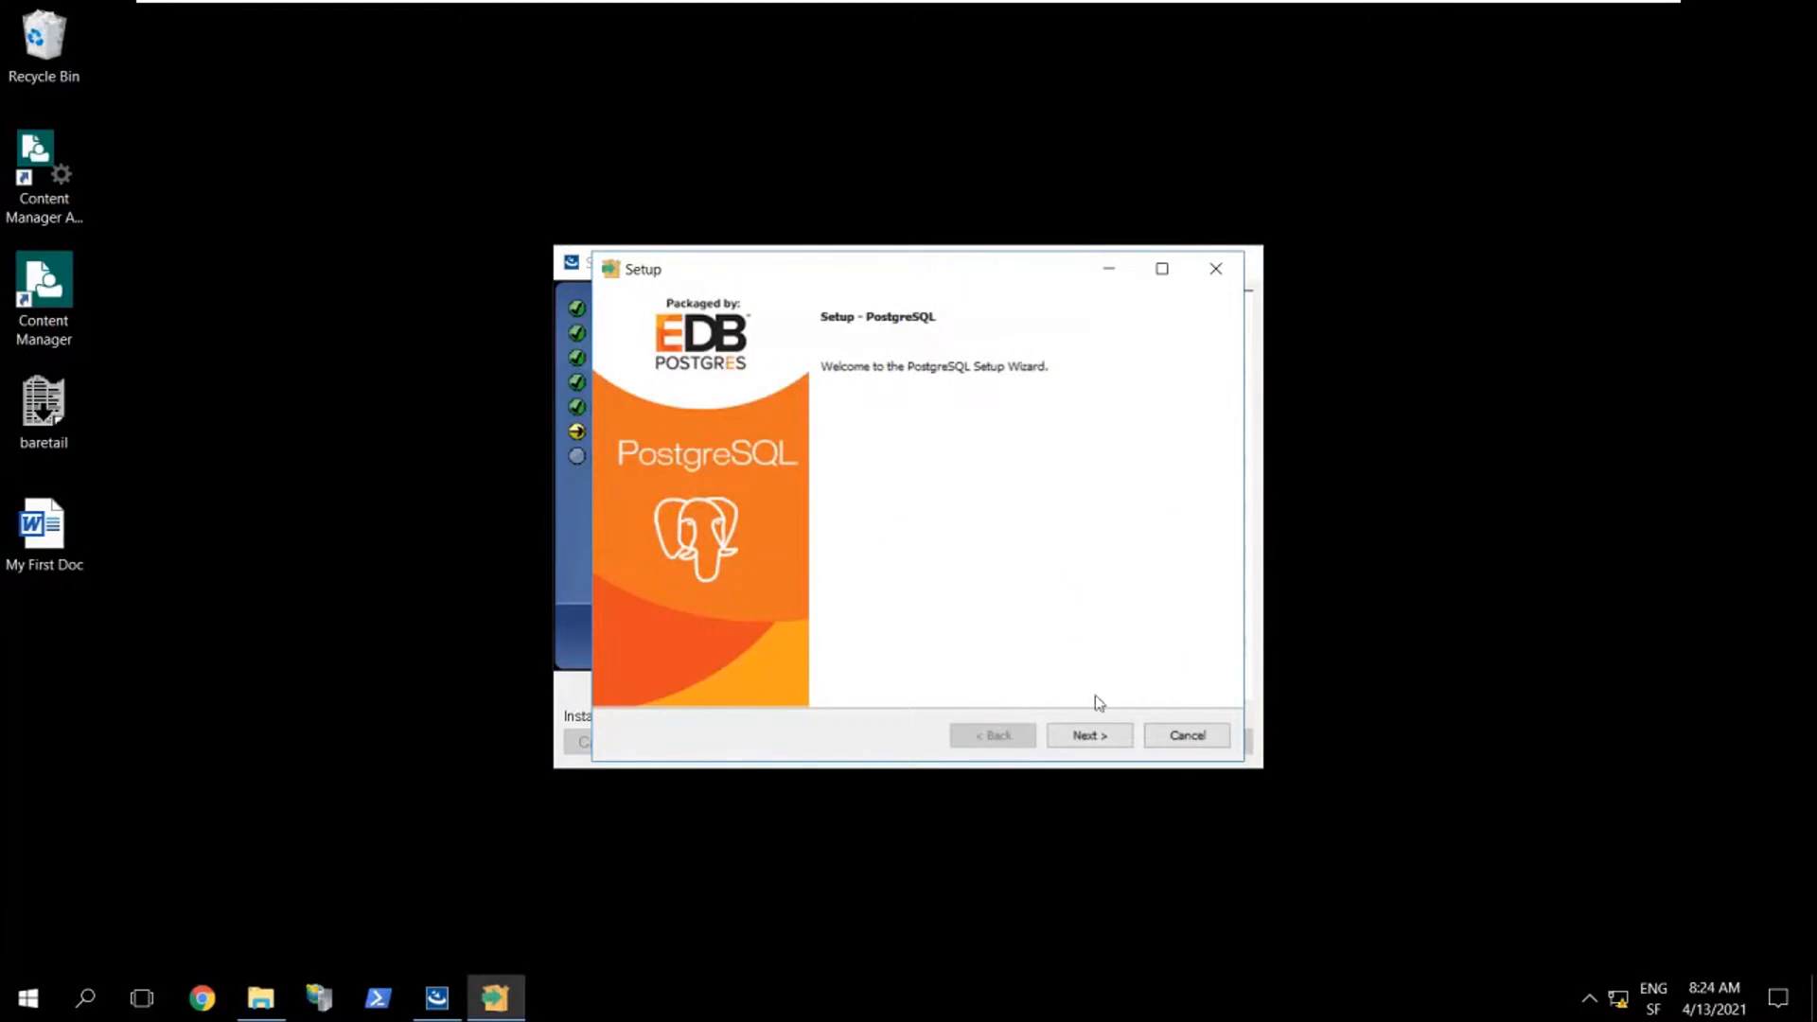
click(1117, 736)
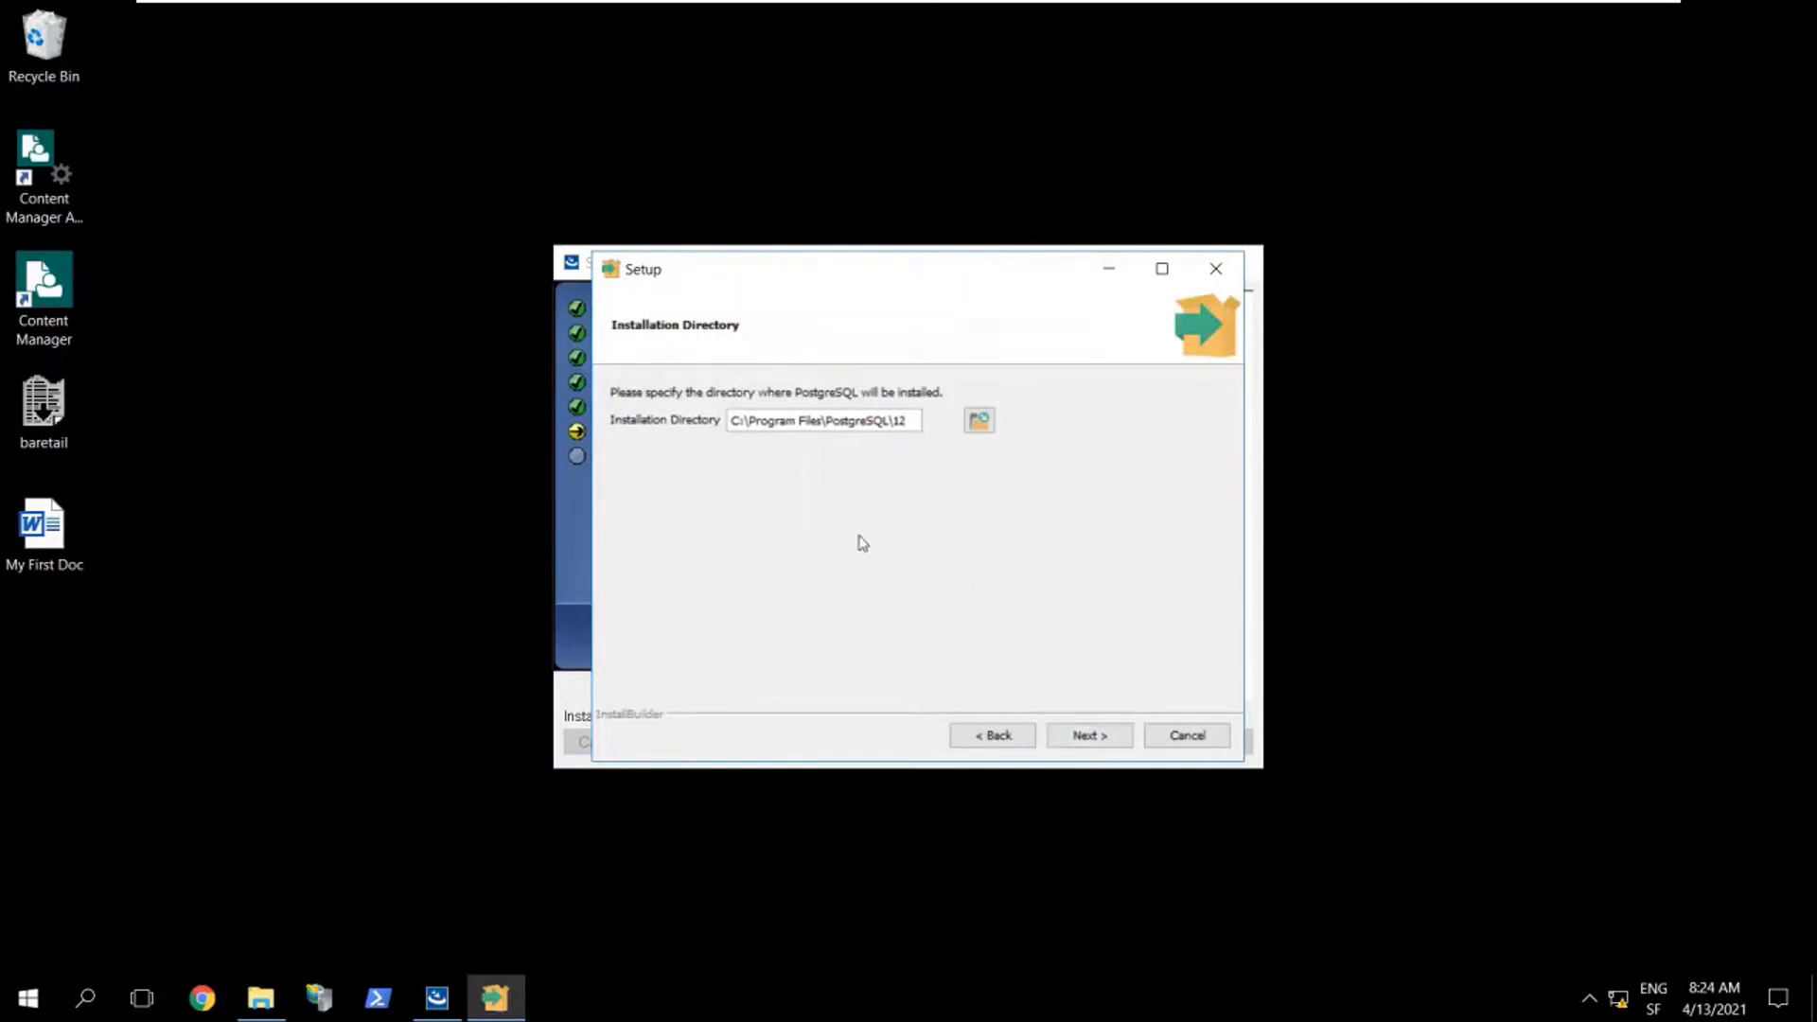
click(1105, 739)
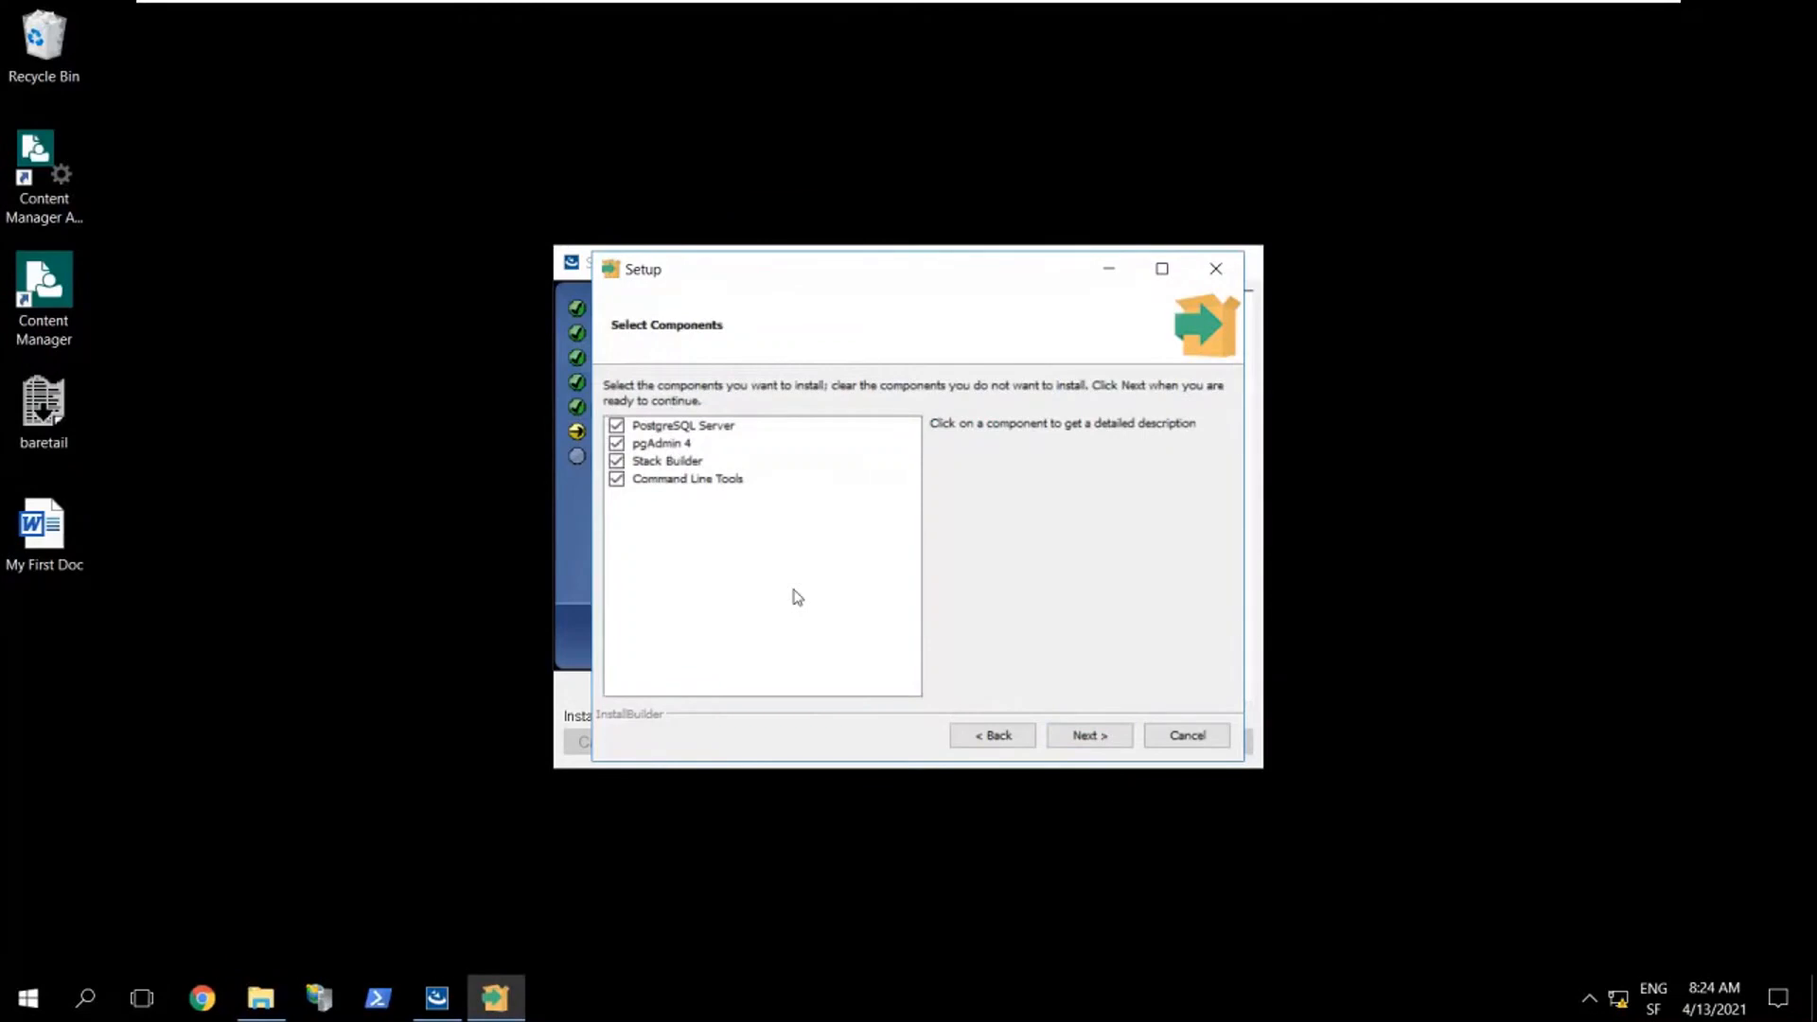
click(1100, 738)
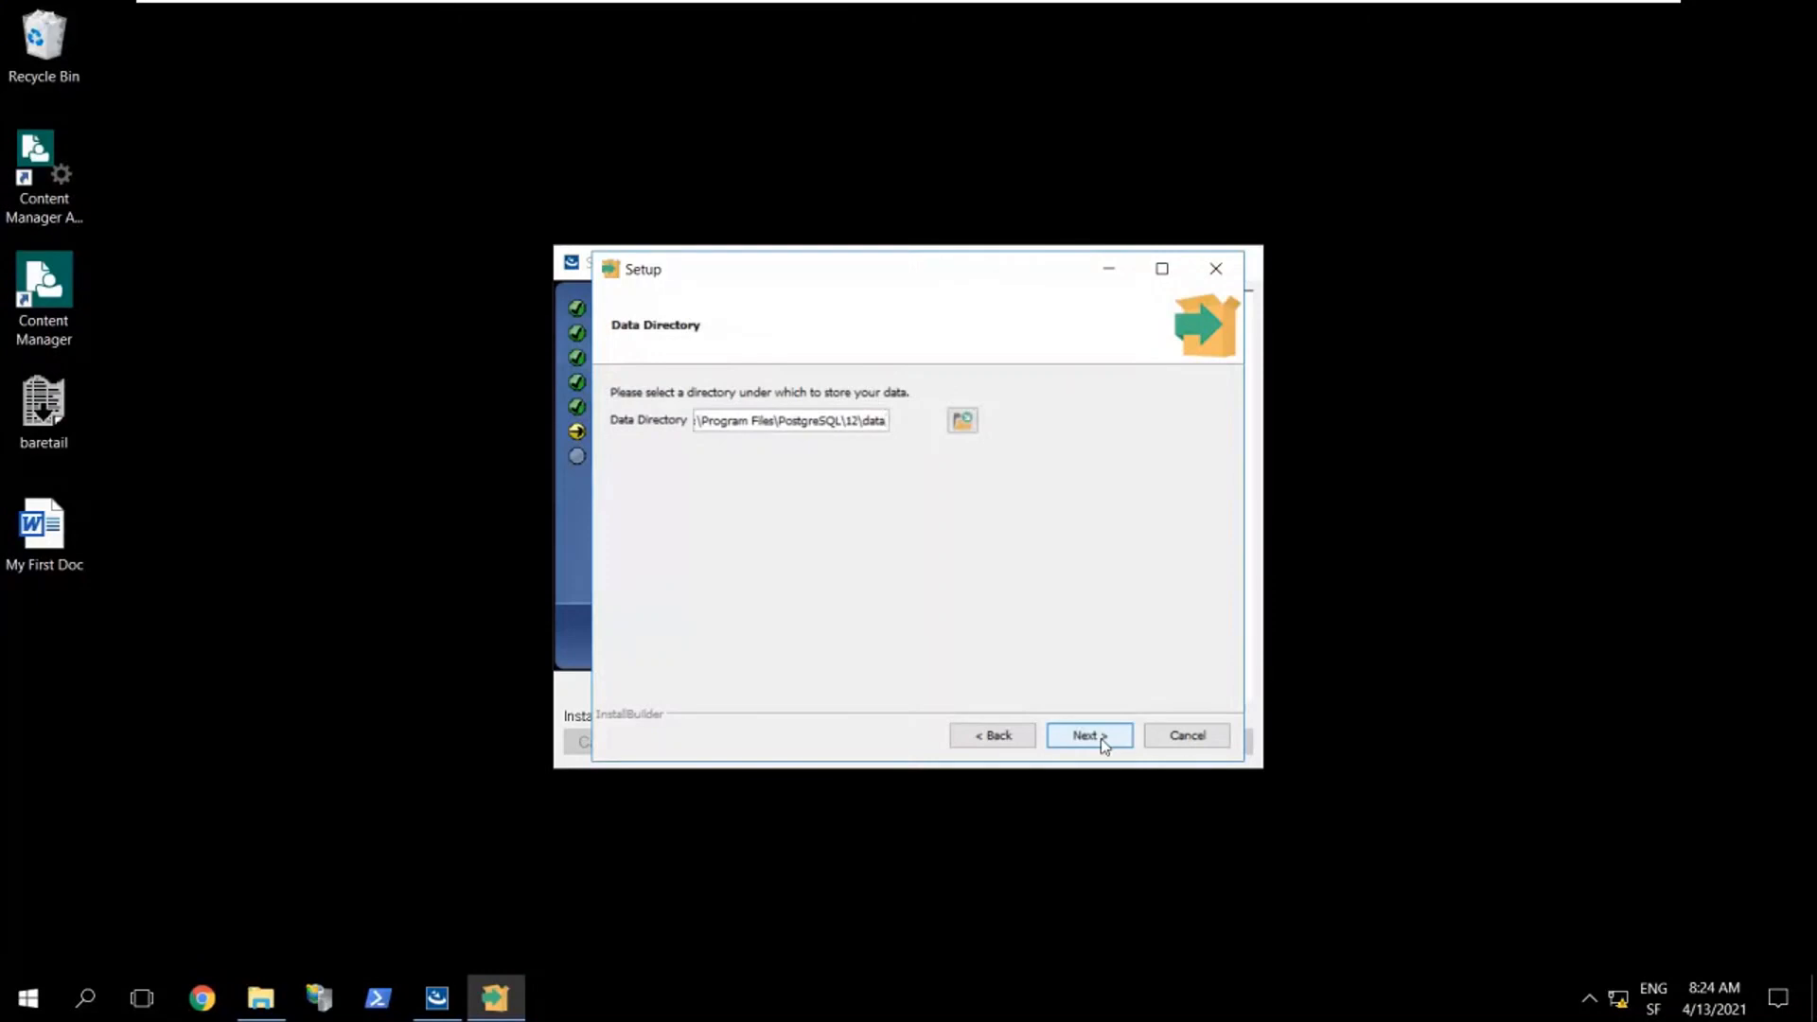
click(1100, 739)
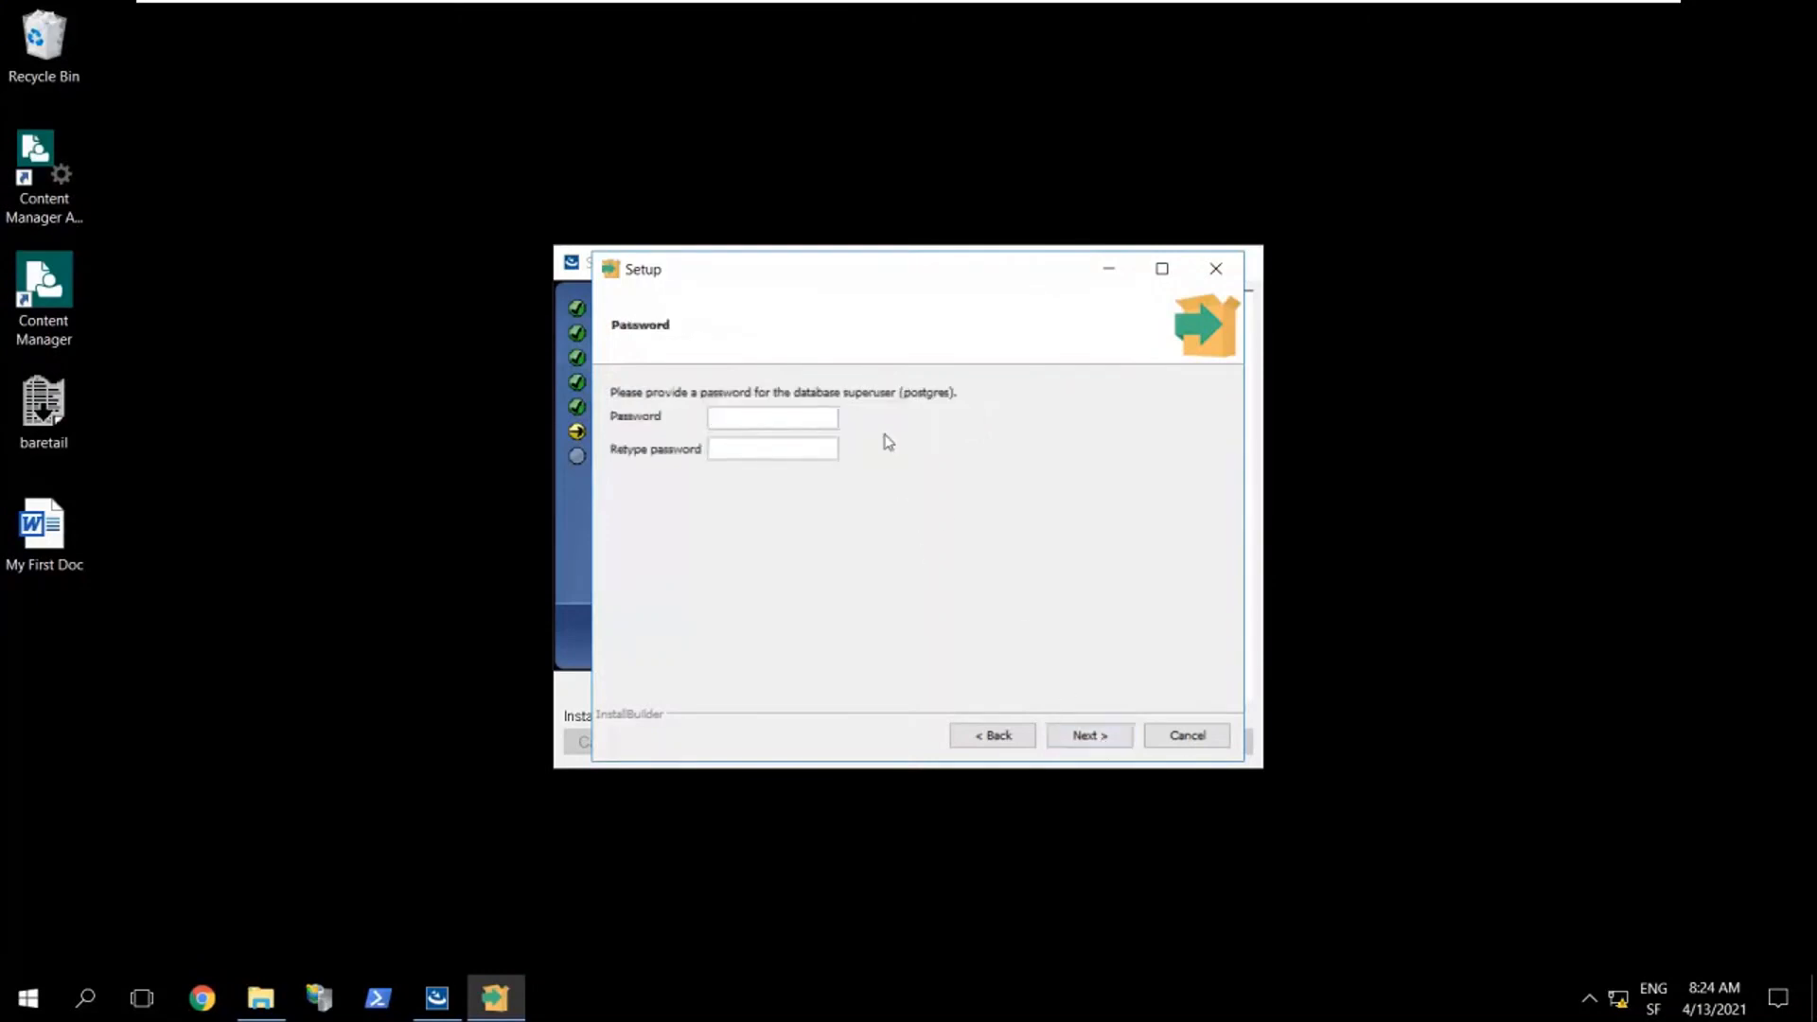
Enter and retype the database superuser password, and accept port 5432 and the default locale
text(**************)
click(1119, 742)
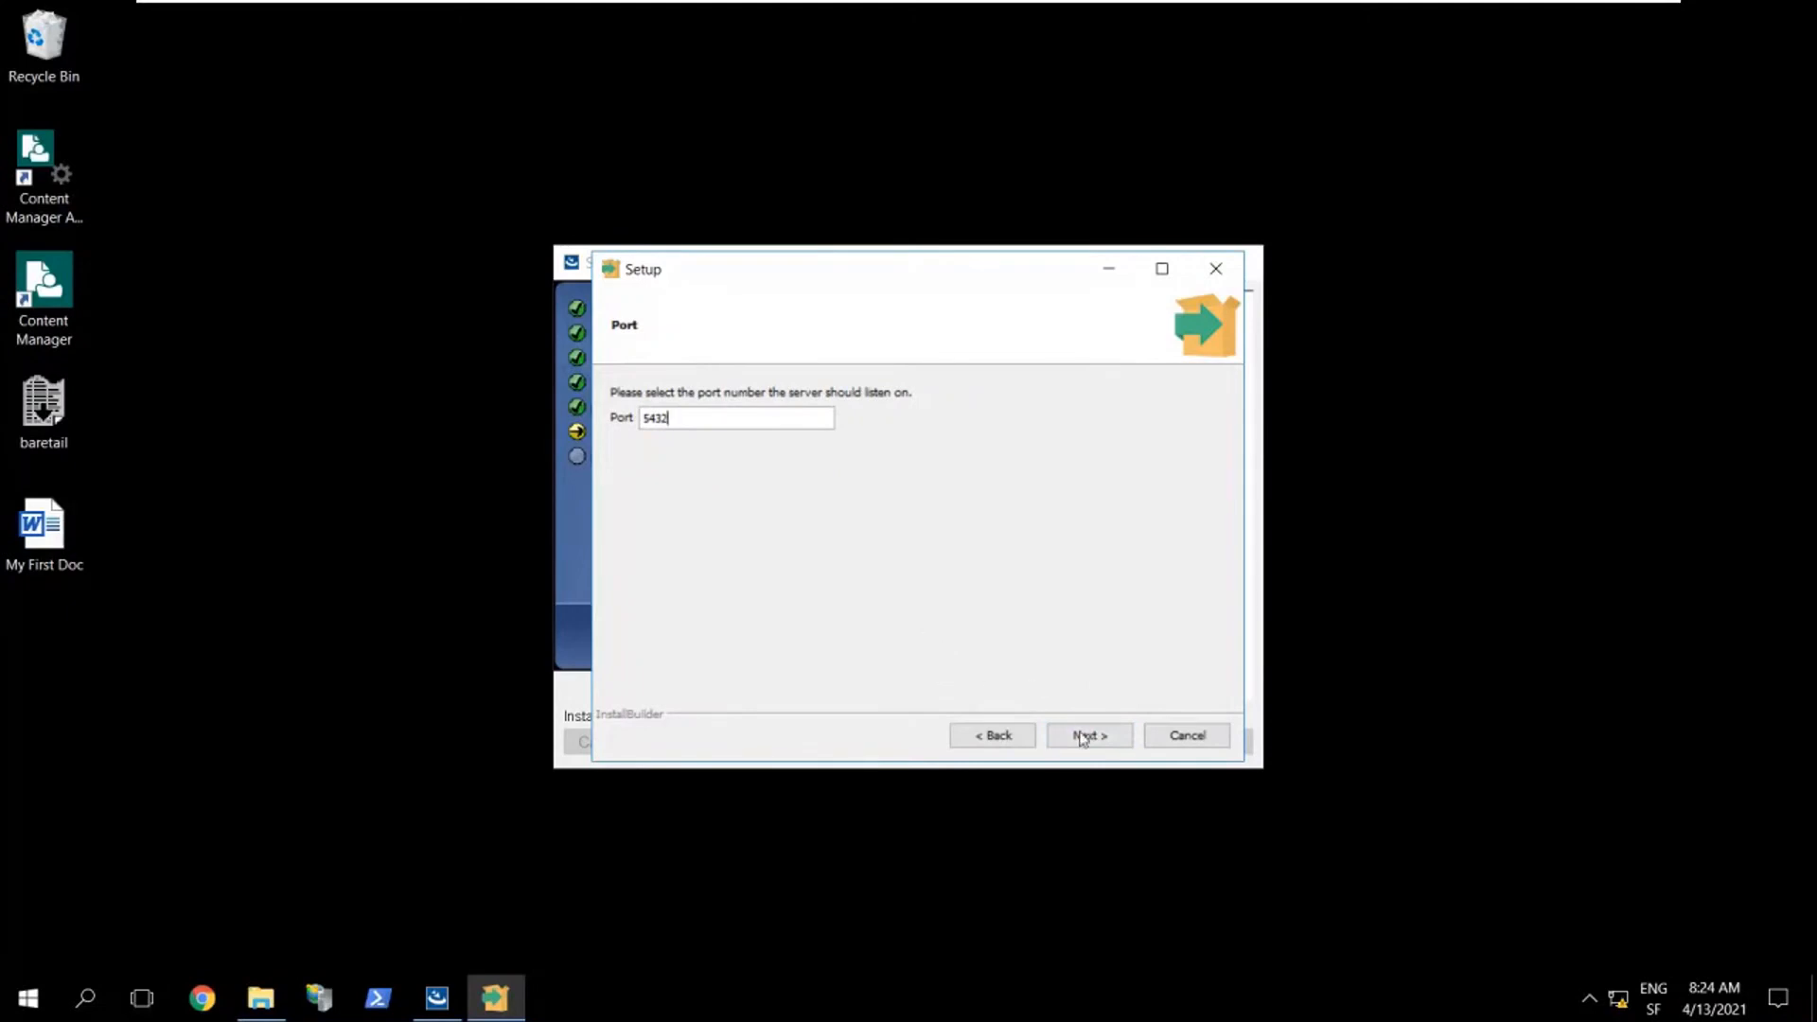
click(1113, 746)
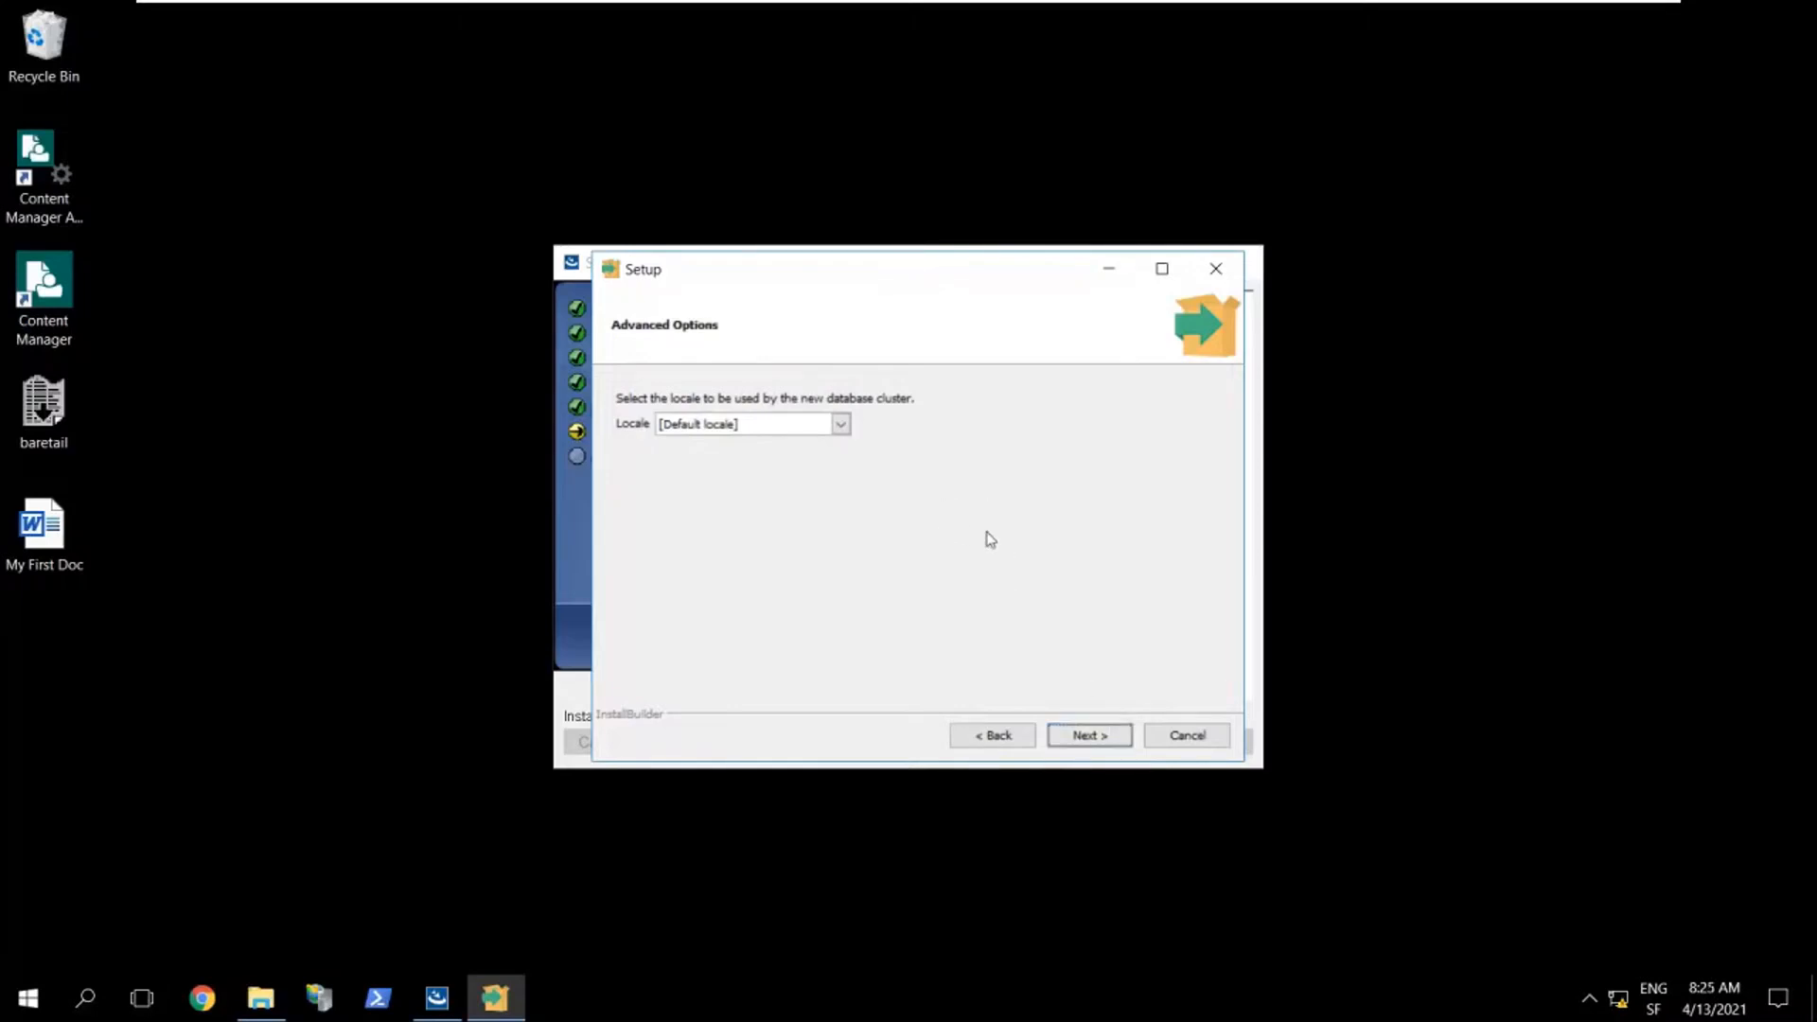
click(1124, 740)
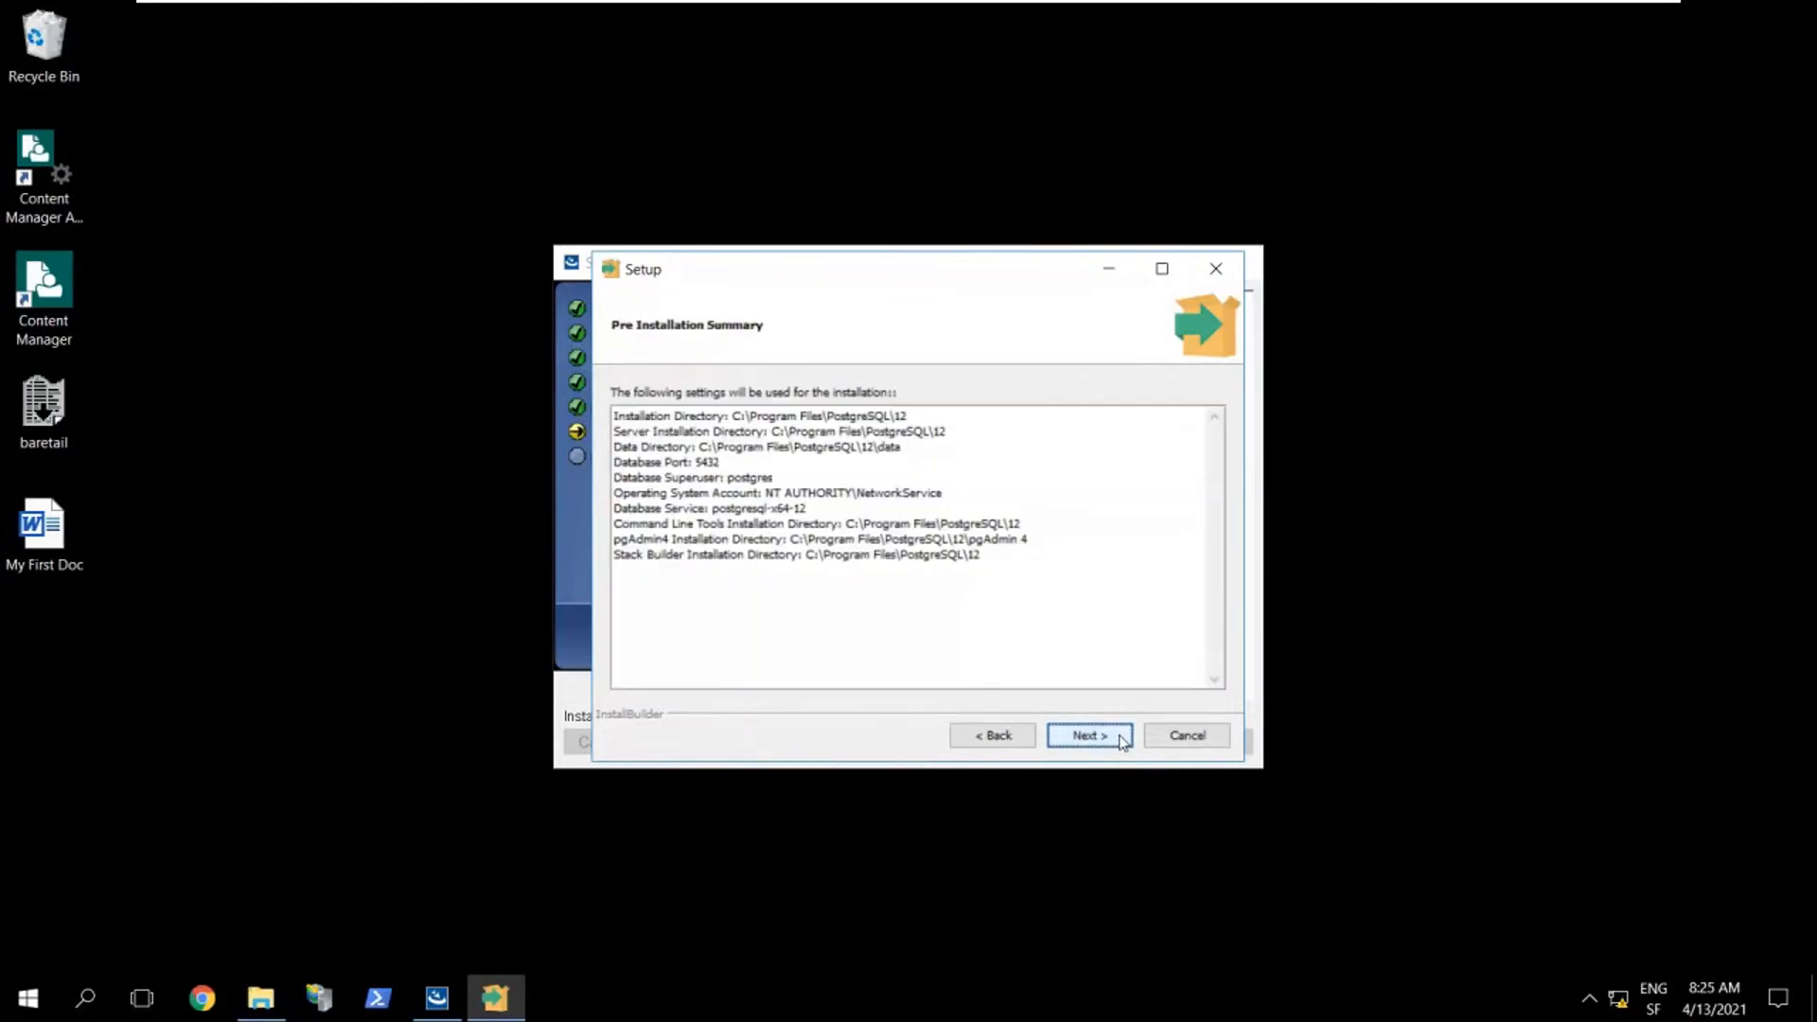
Install PostgreSQL with the summarized settings and finish its setup without launching Stack Builder
click(1121, 739)
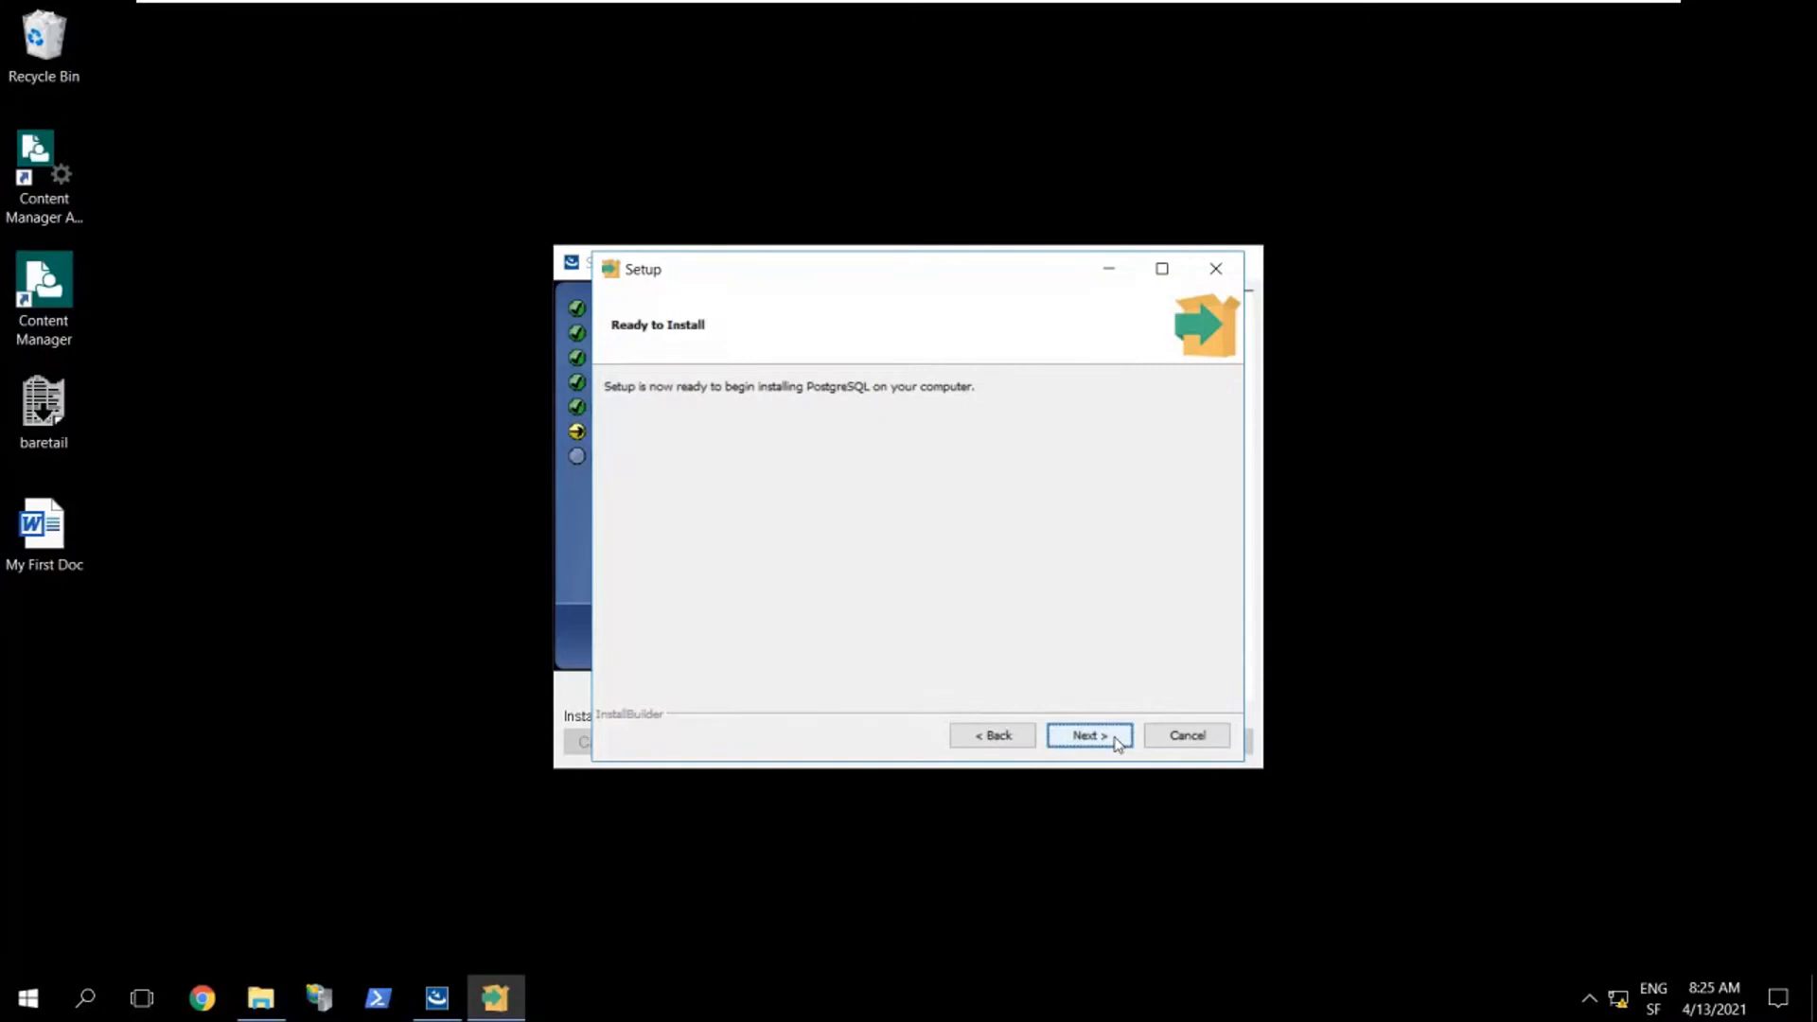
click(1090, 736)
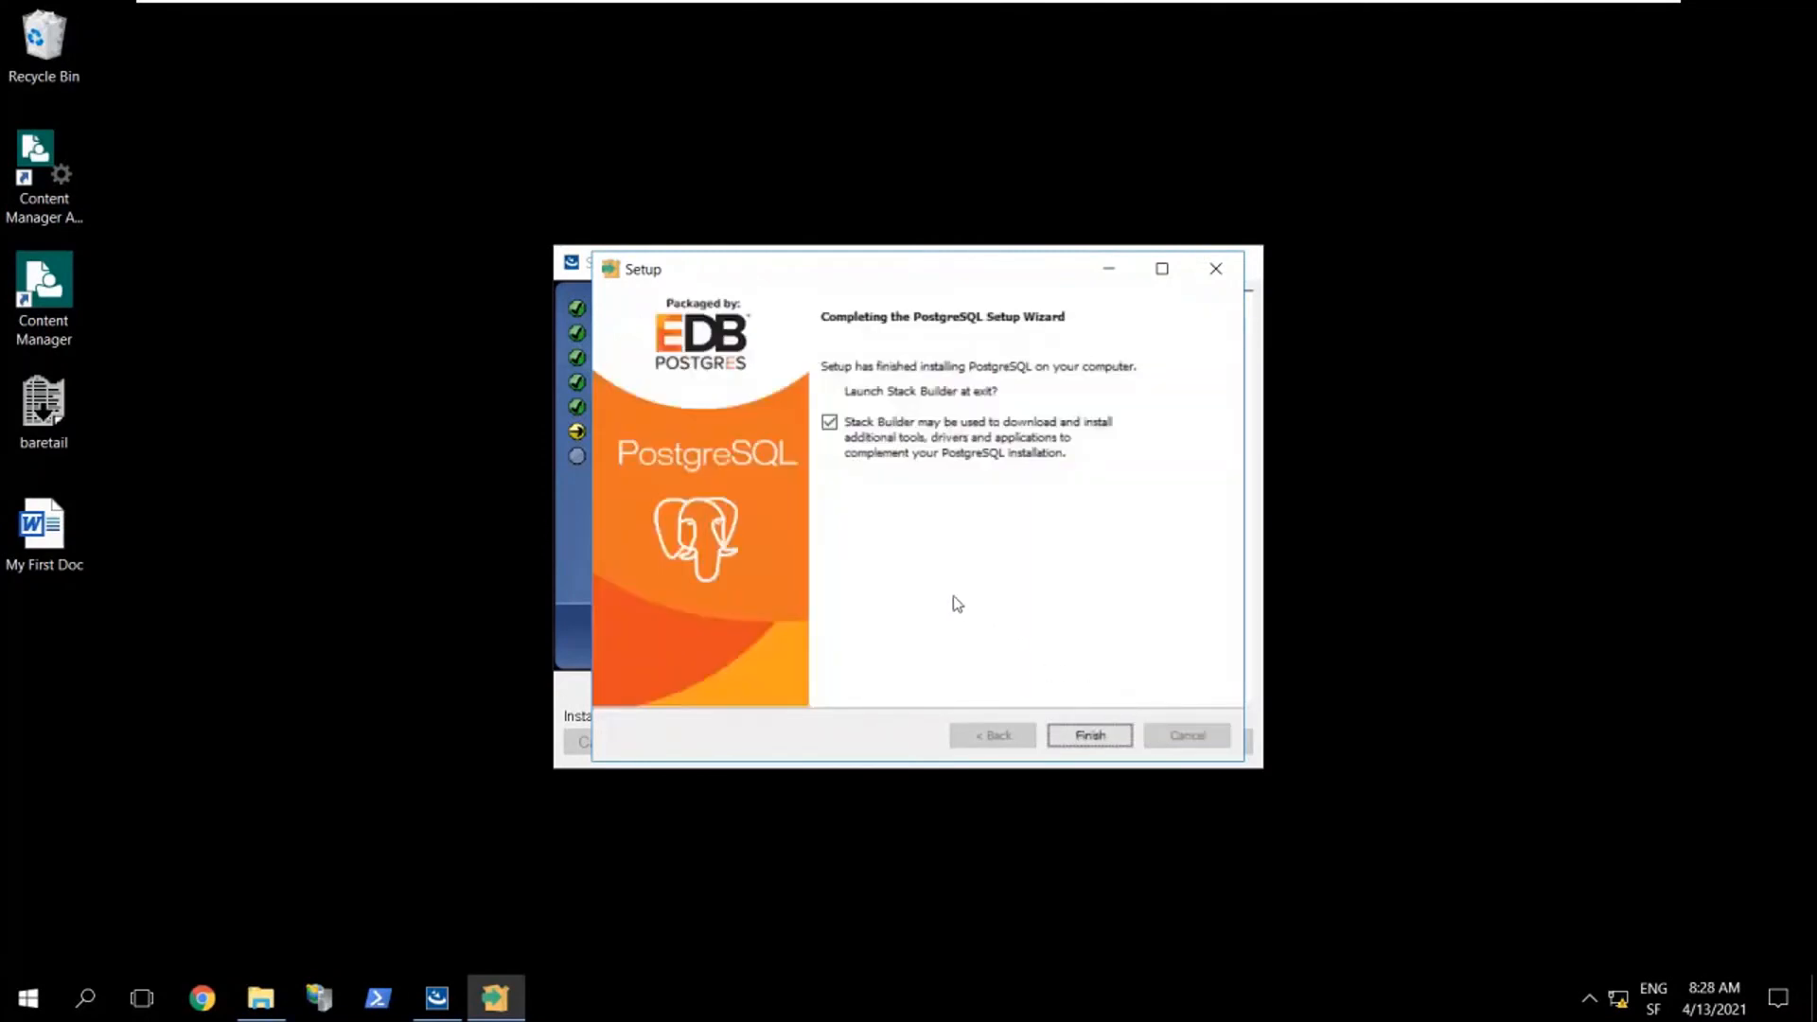
click(830, 423)
click(1092, 740)
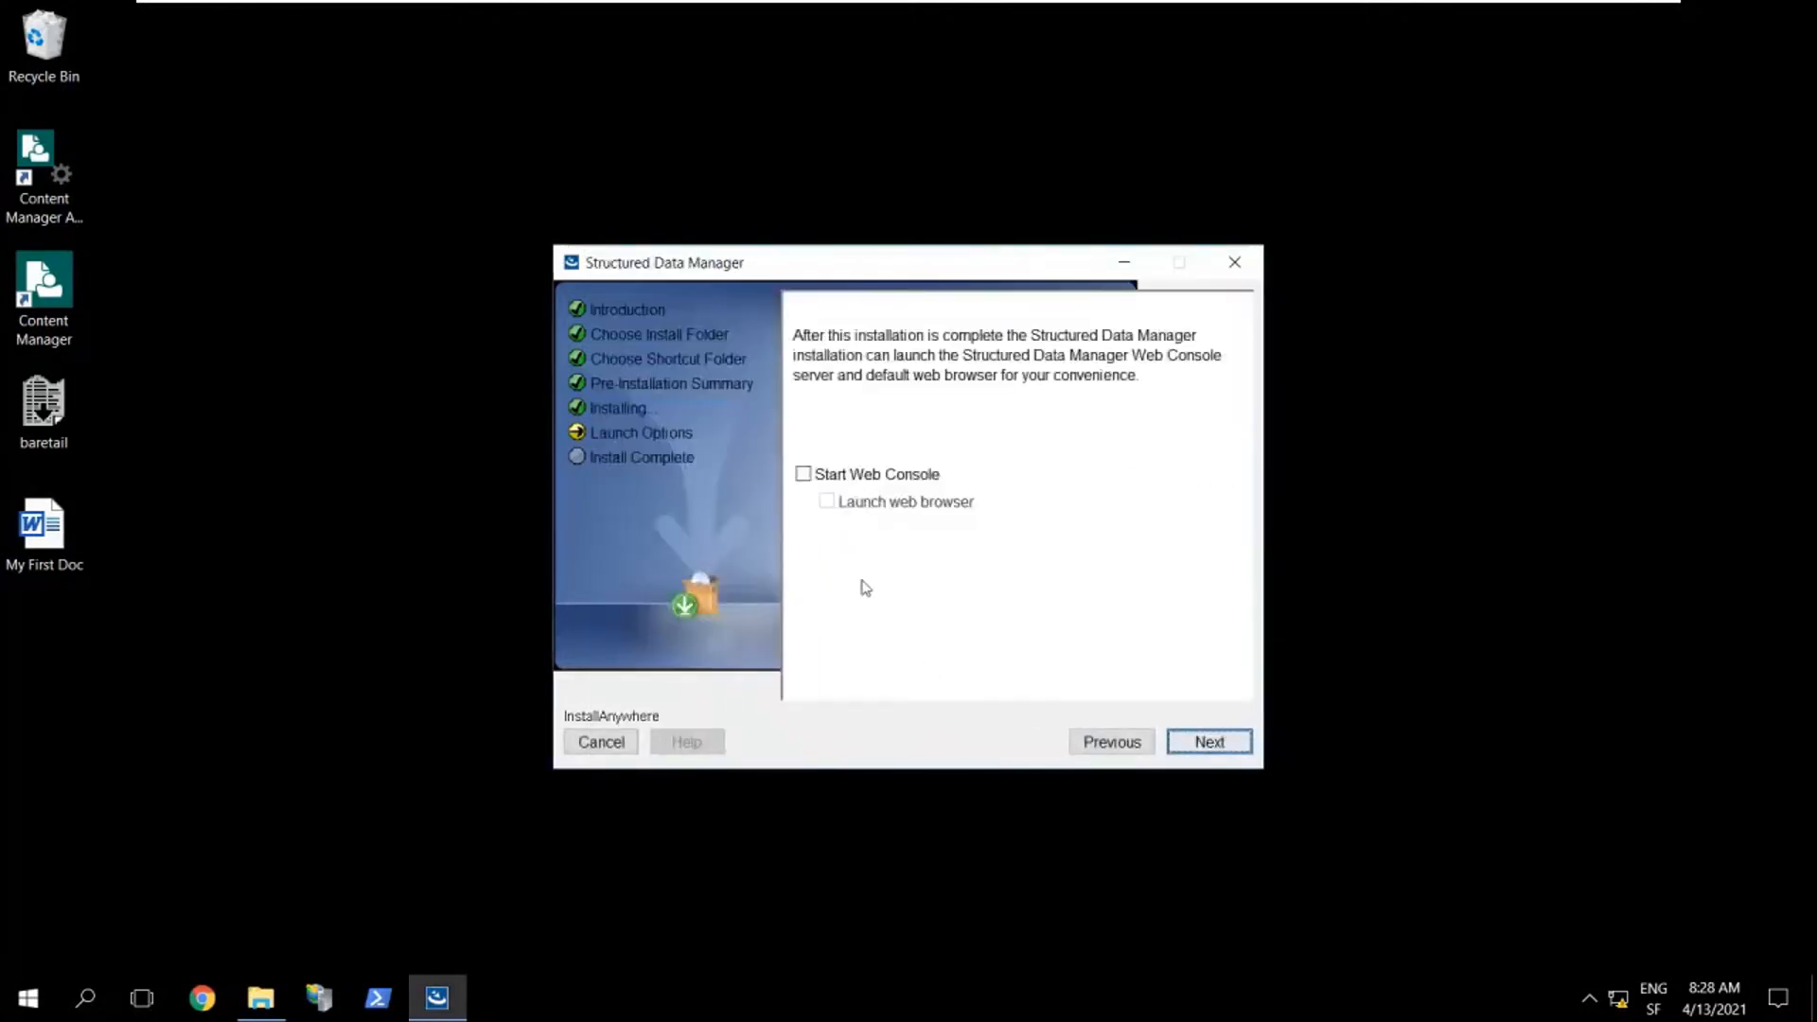
Enable Start Web Console and Launch web browser, highlight the web console URL, and complete the Structured Data Manager installation
click(804, 474)
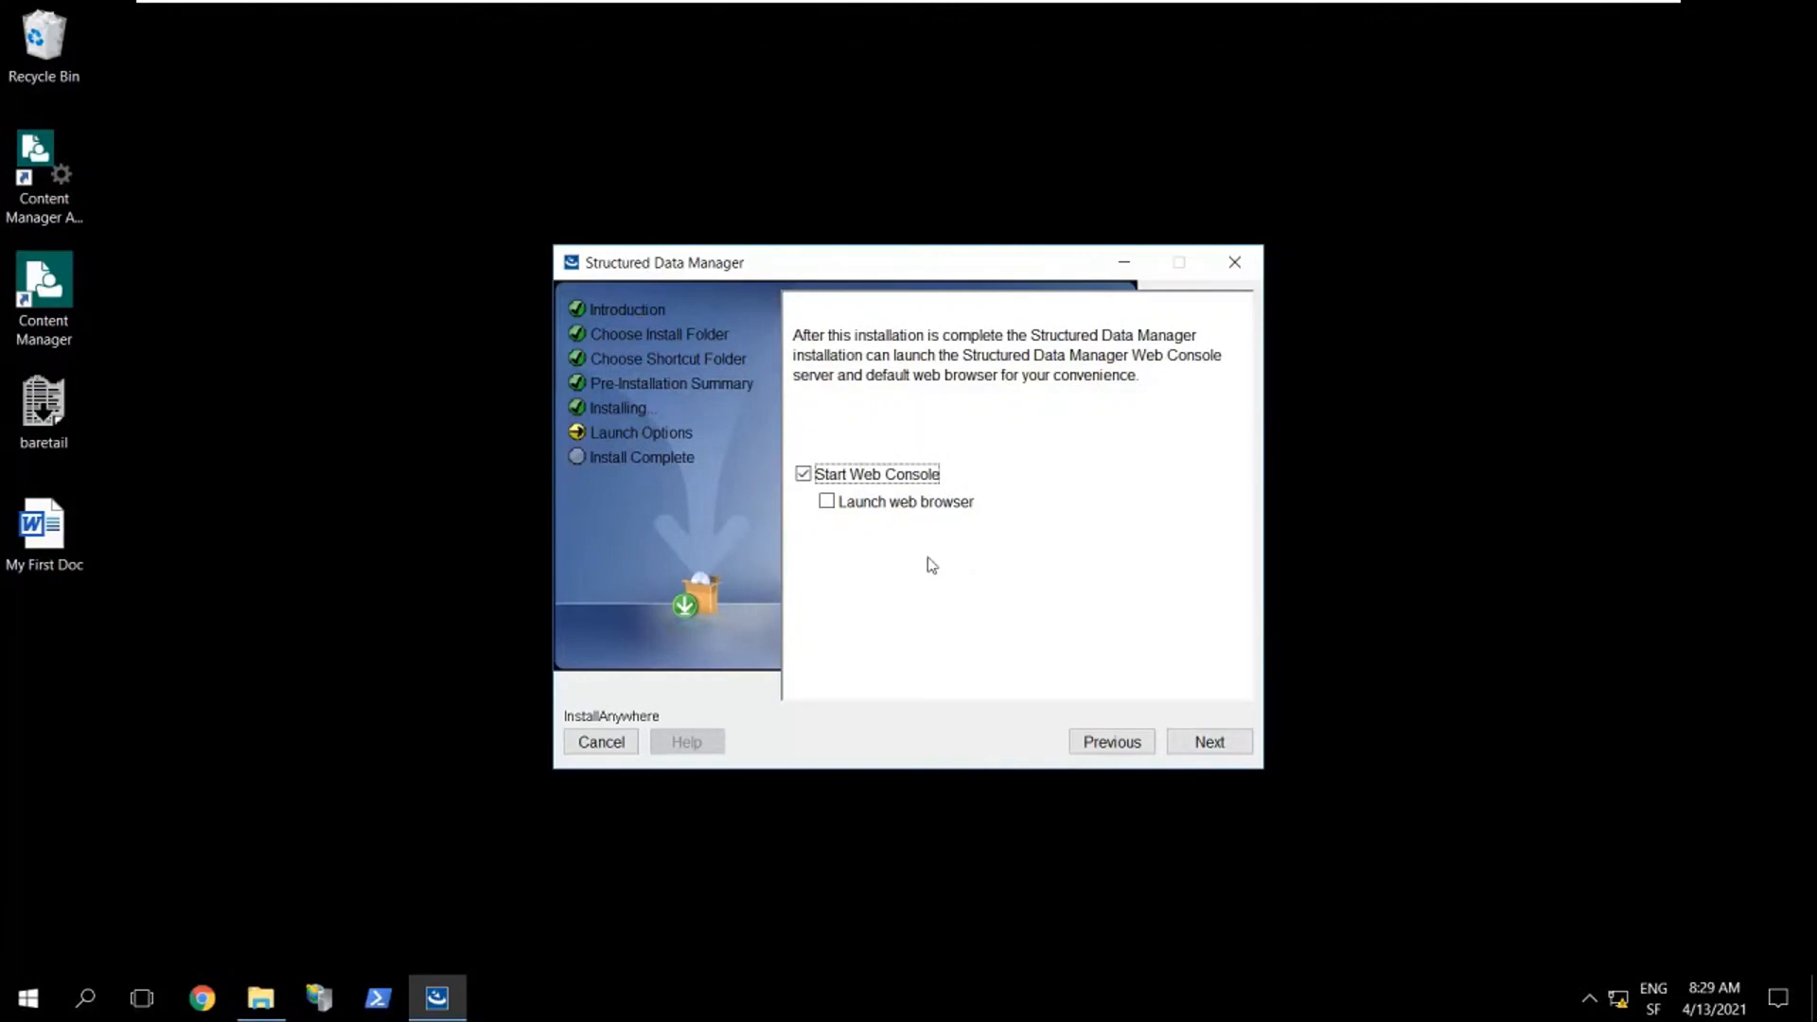
click(828, 504)
click(1208, 747)
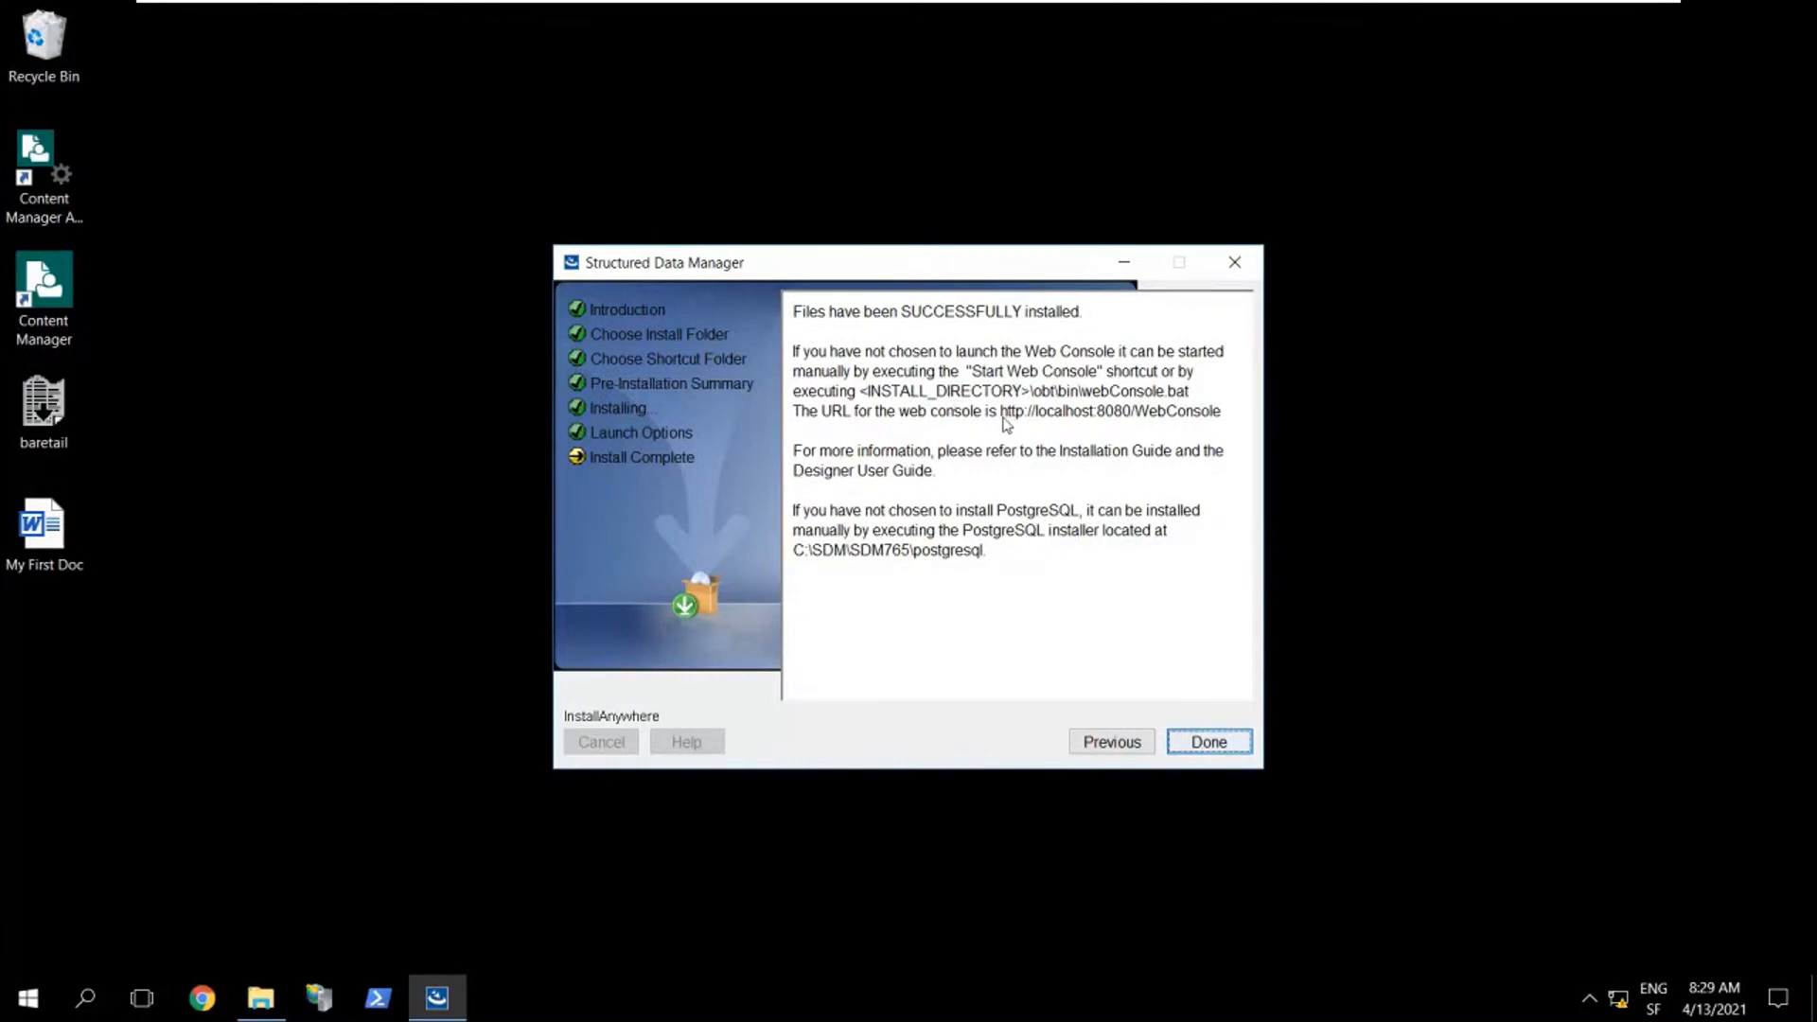
drag(1002, 411, 1223, 426)
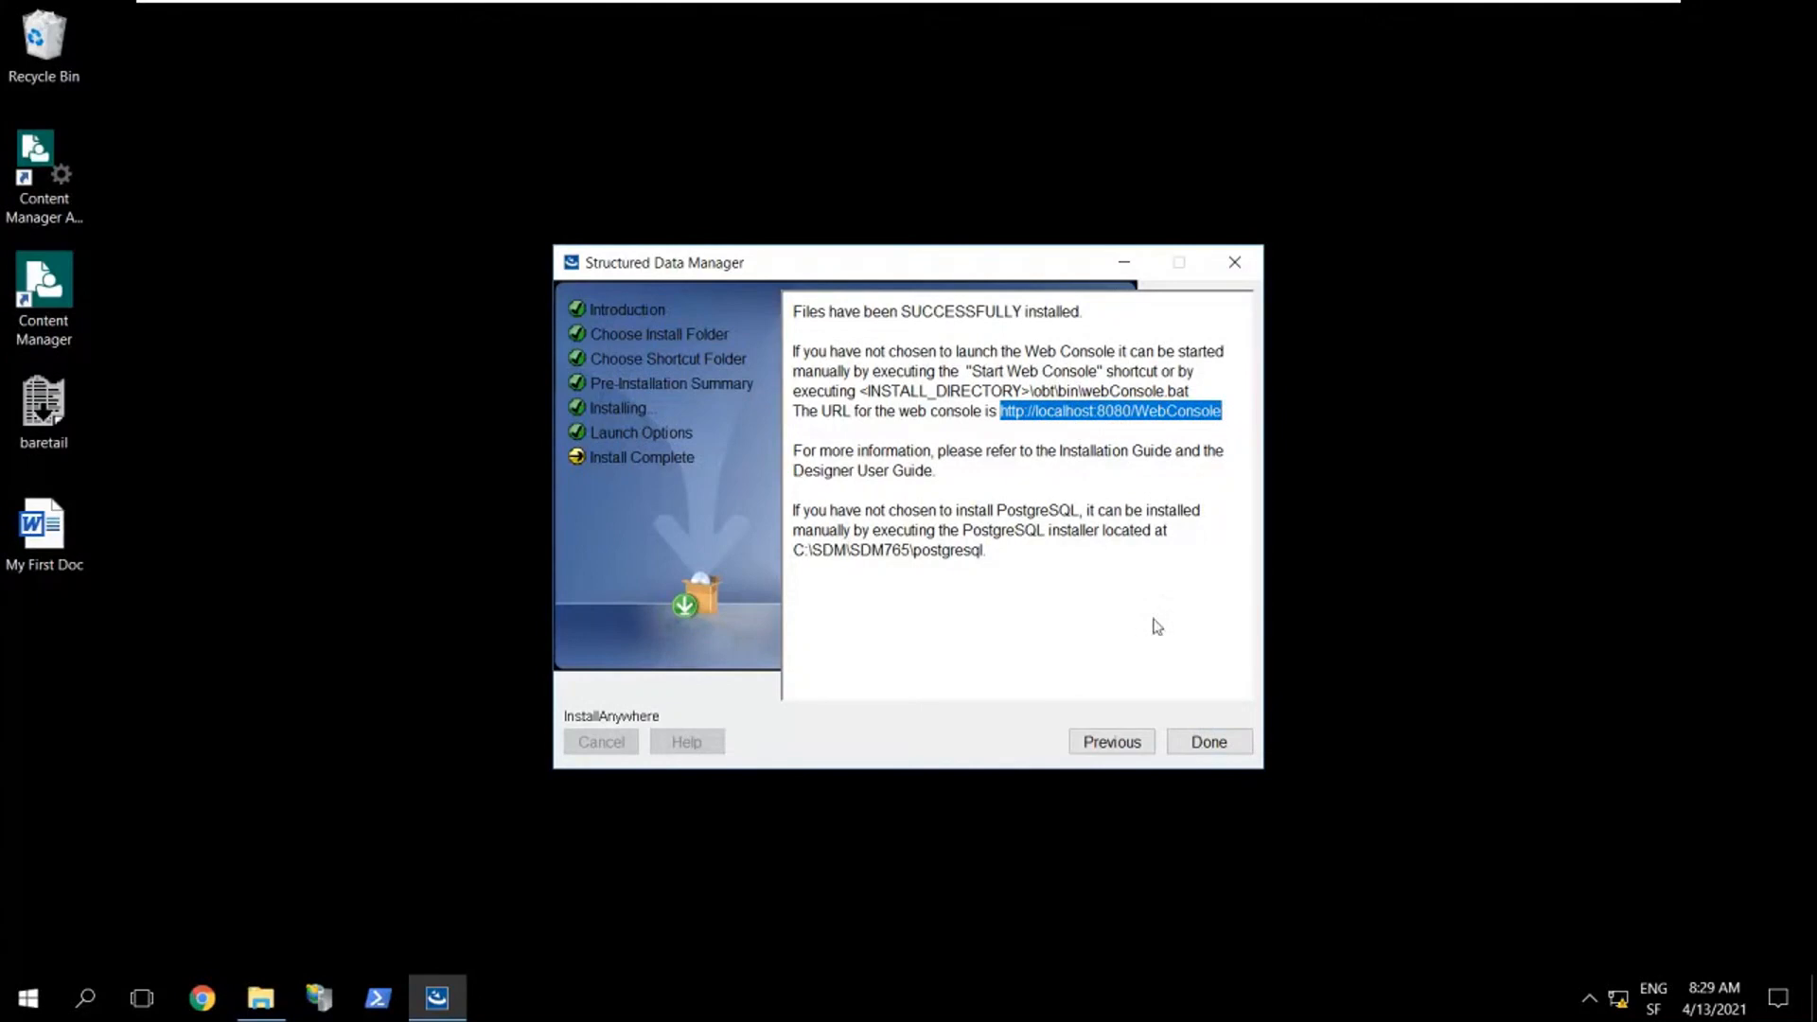
click(1217, 748)
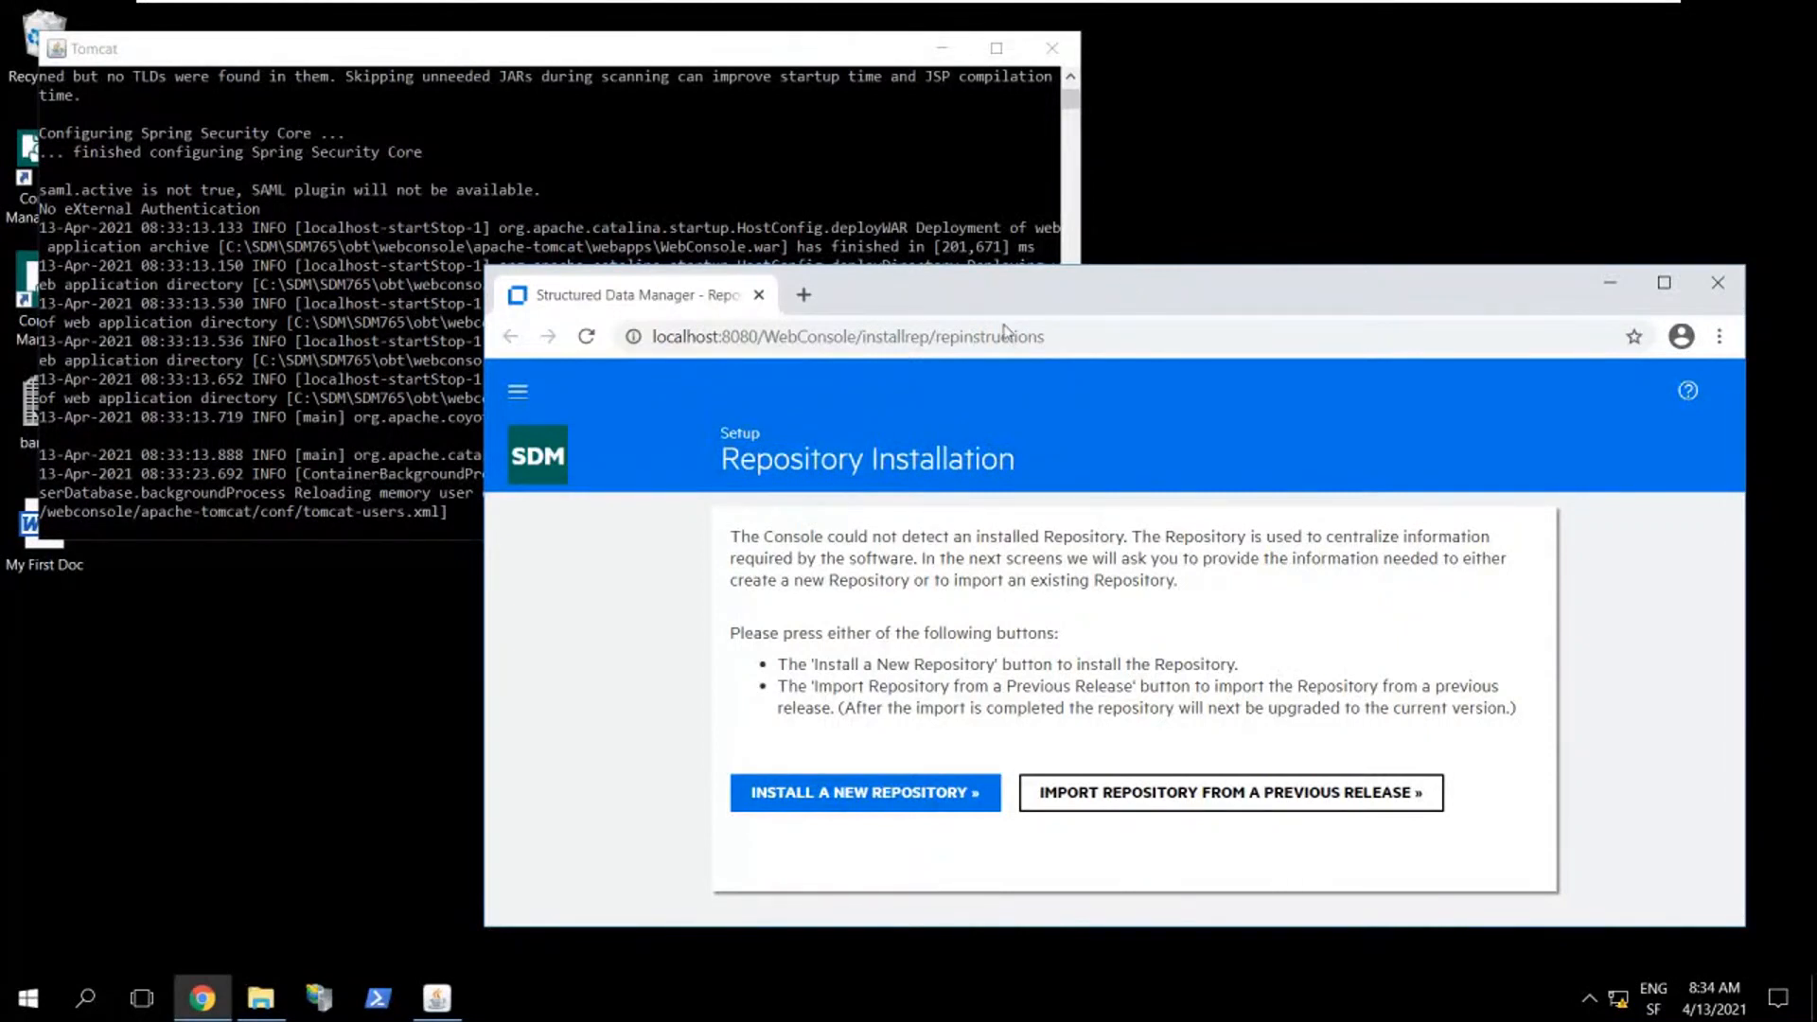
Check the server startup line in the Tomcat console and return to the Repository Installation page
click(362, 407)
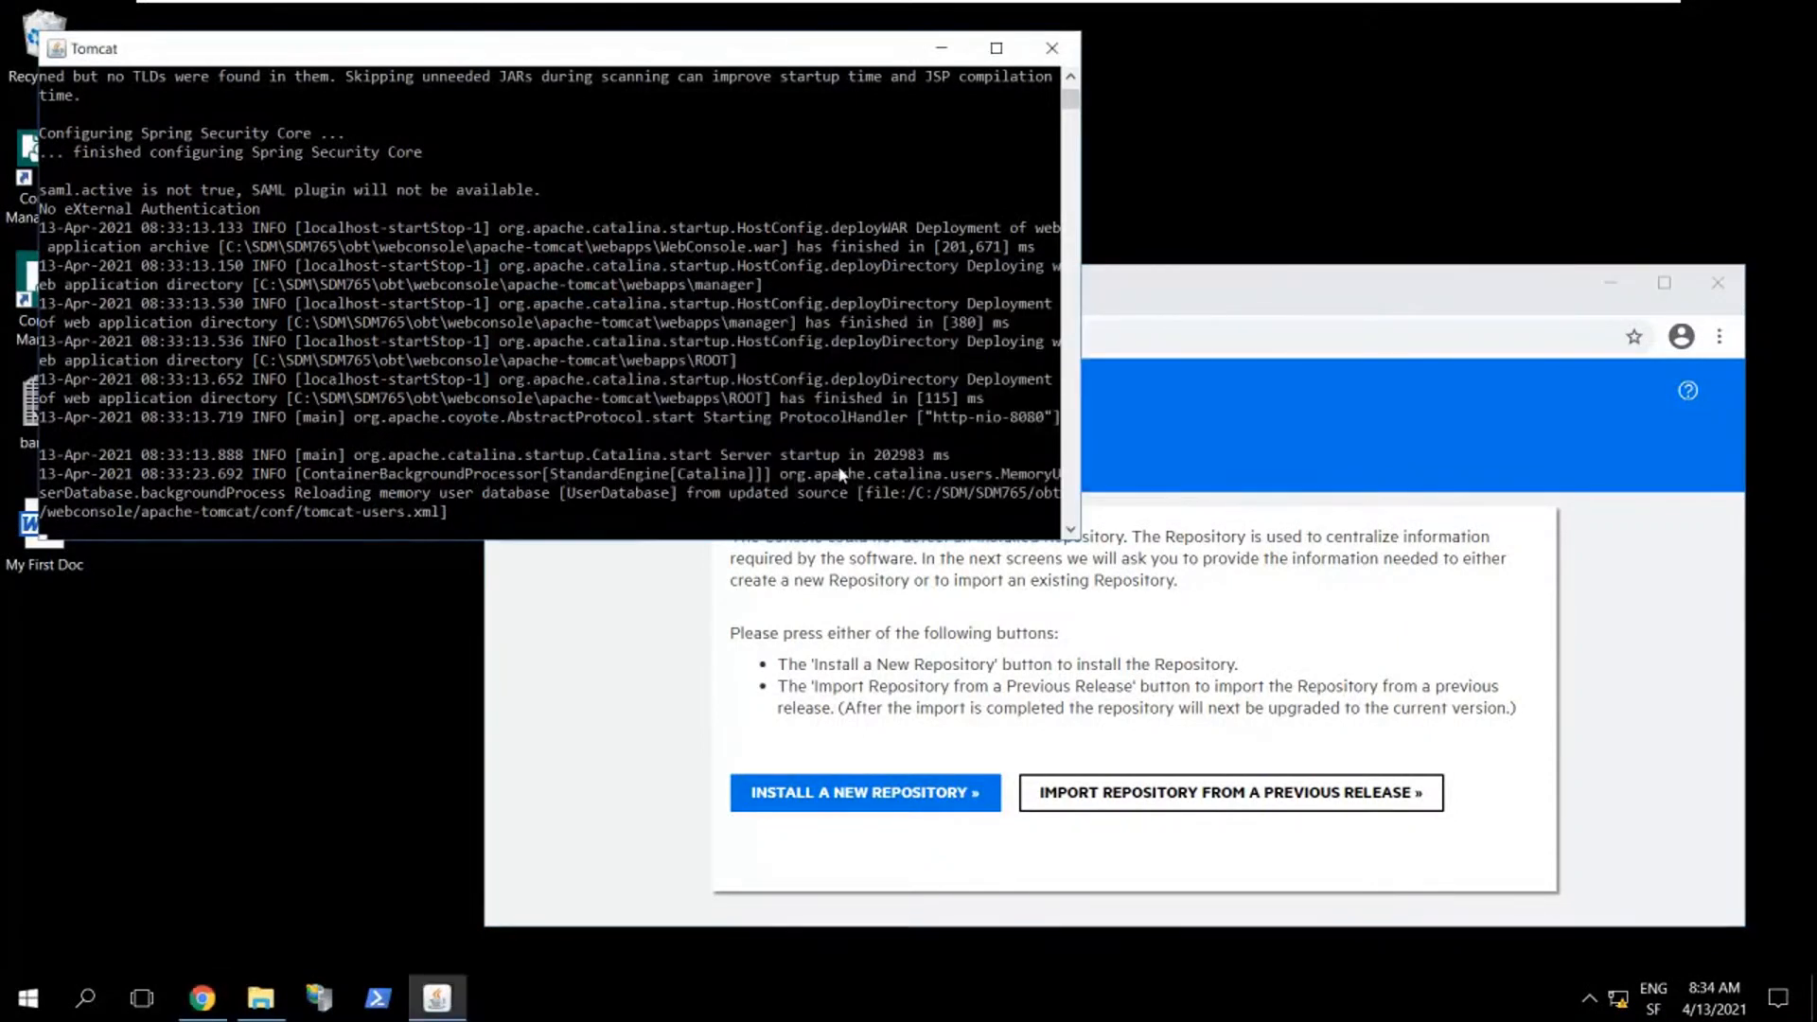
click(944, 457)
drag(809, 459, 729, 466)
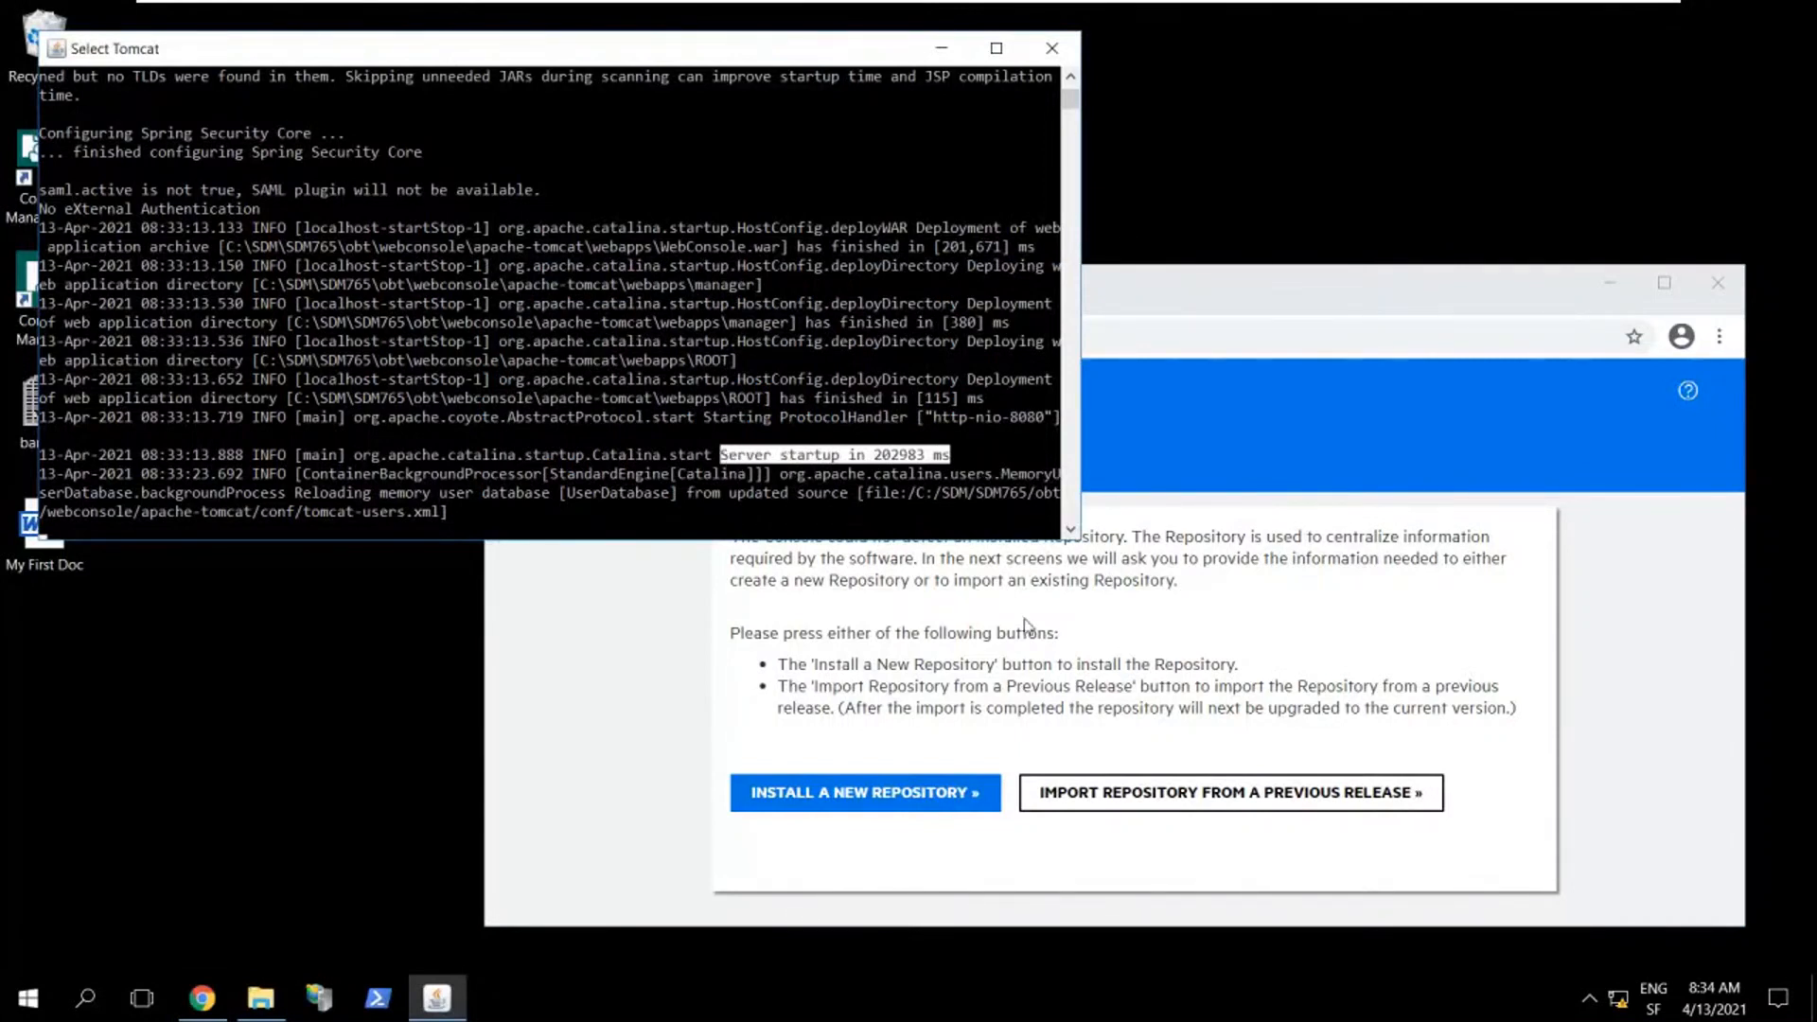
click(1268, 615)
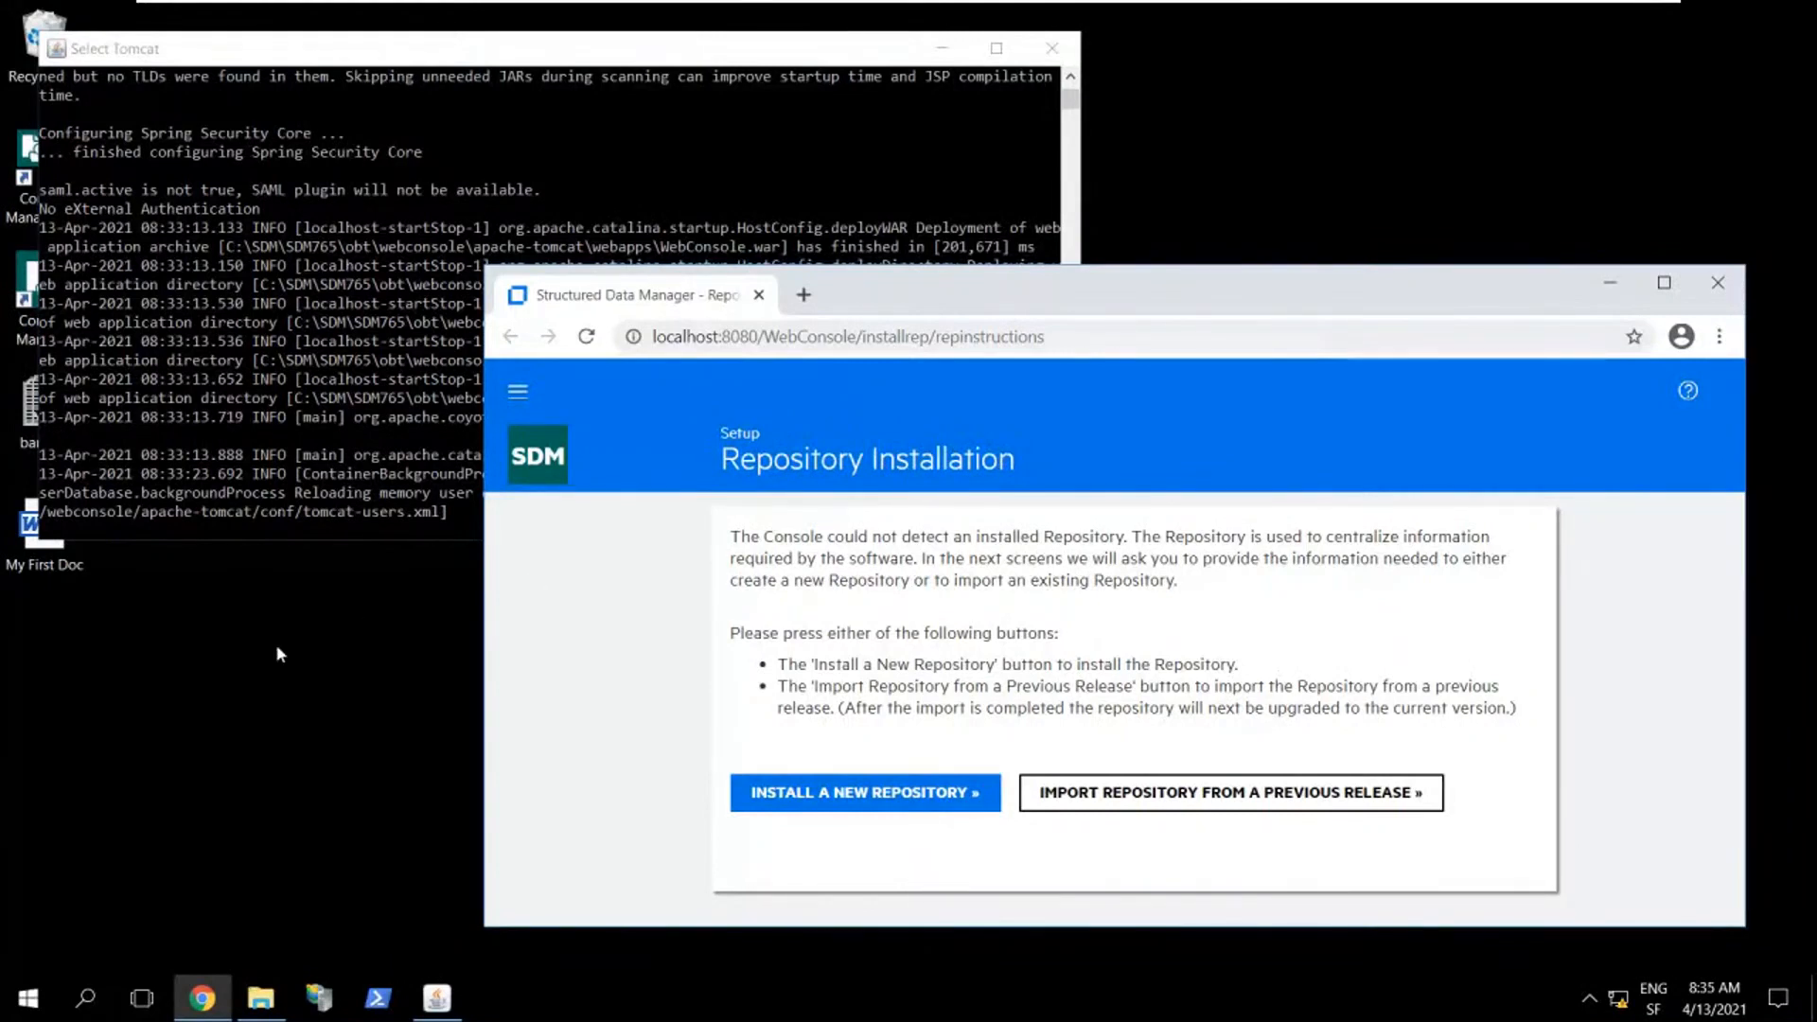
Review the shortcuts in the installed Structured Data Manager program group, and return to the Tomcat console
click(25, 1003)
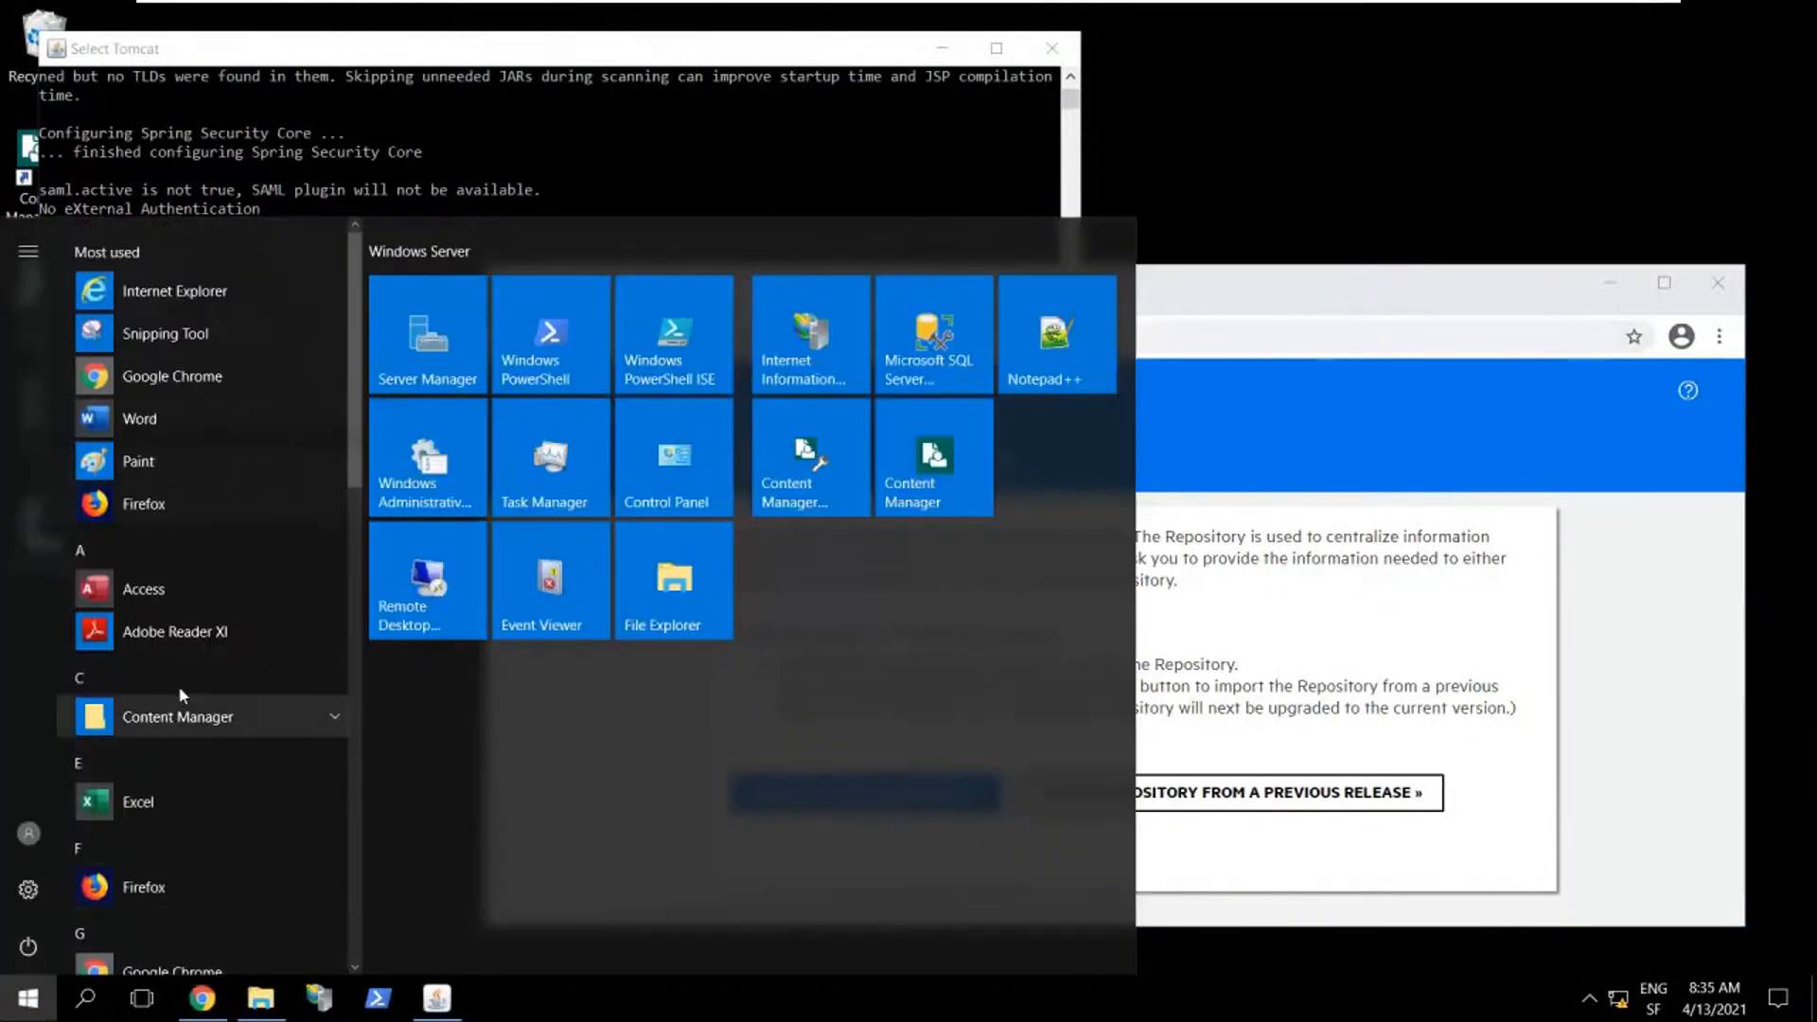
scroll(189, 672, down, 10)
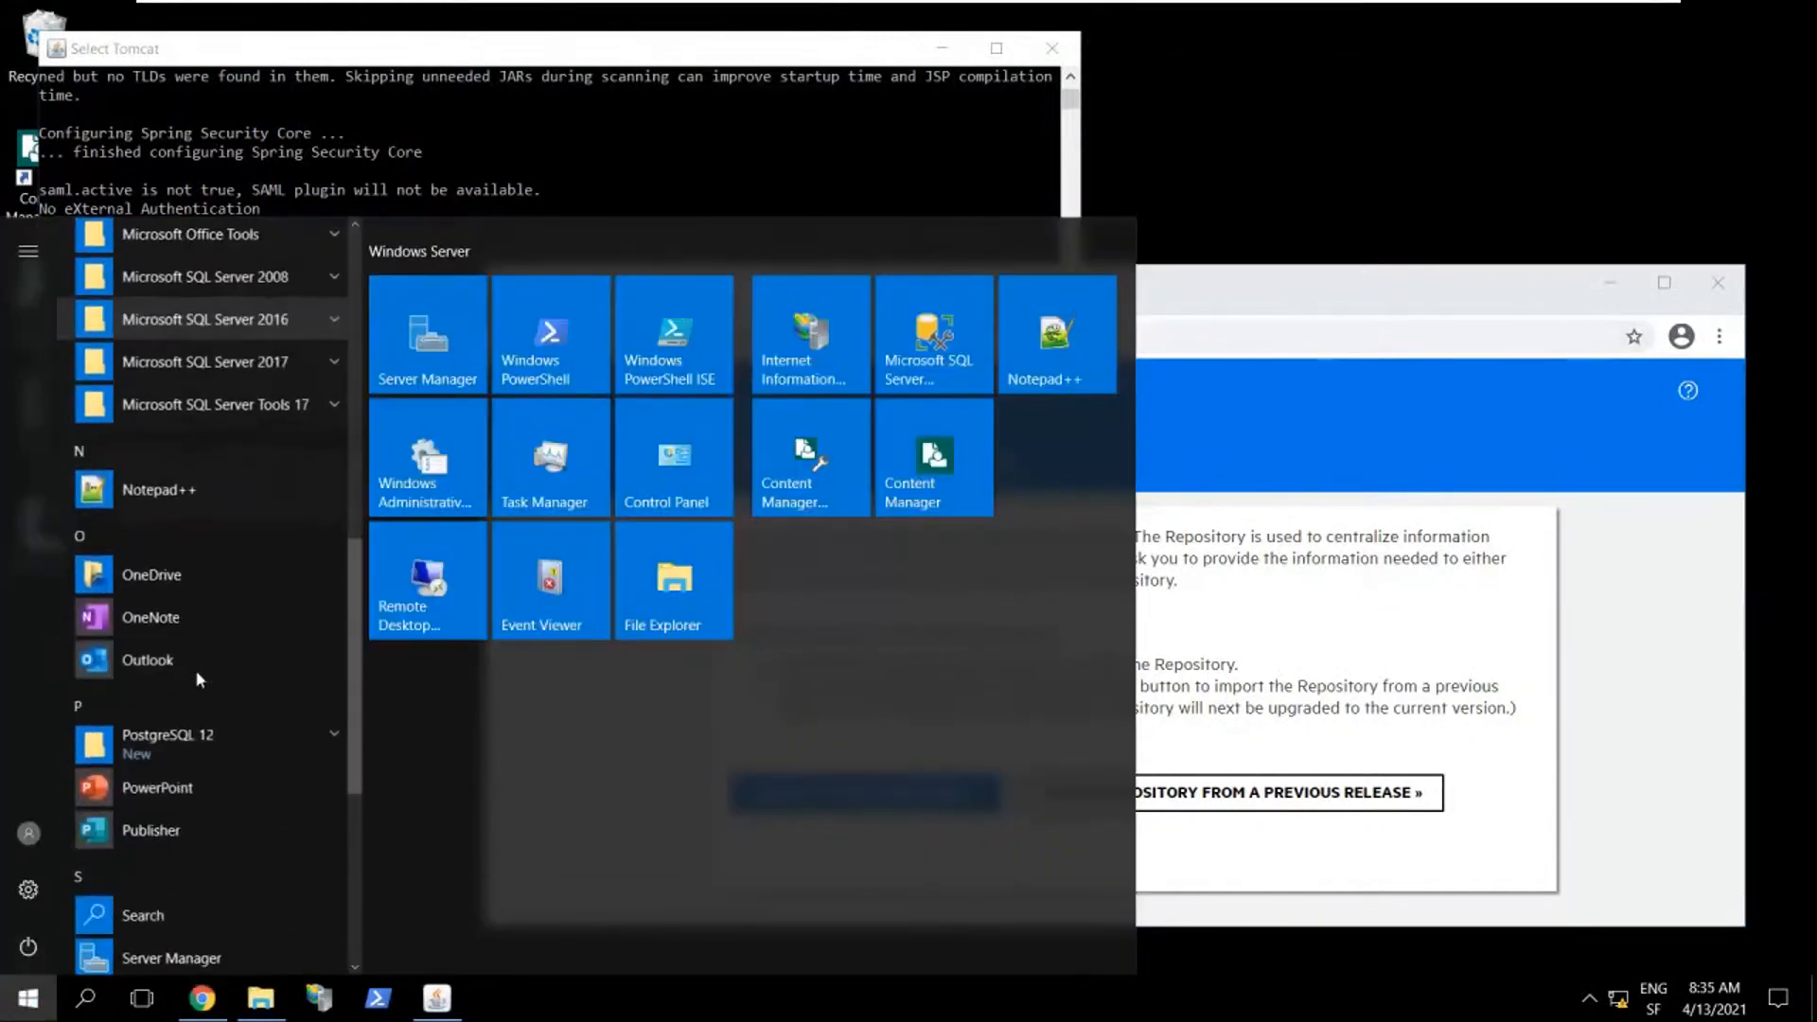
scroll(196, 668, down, 3)
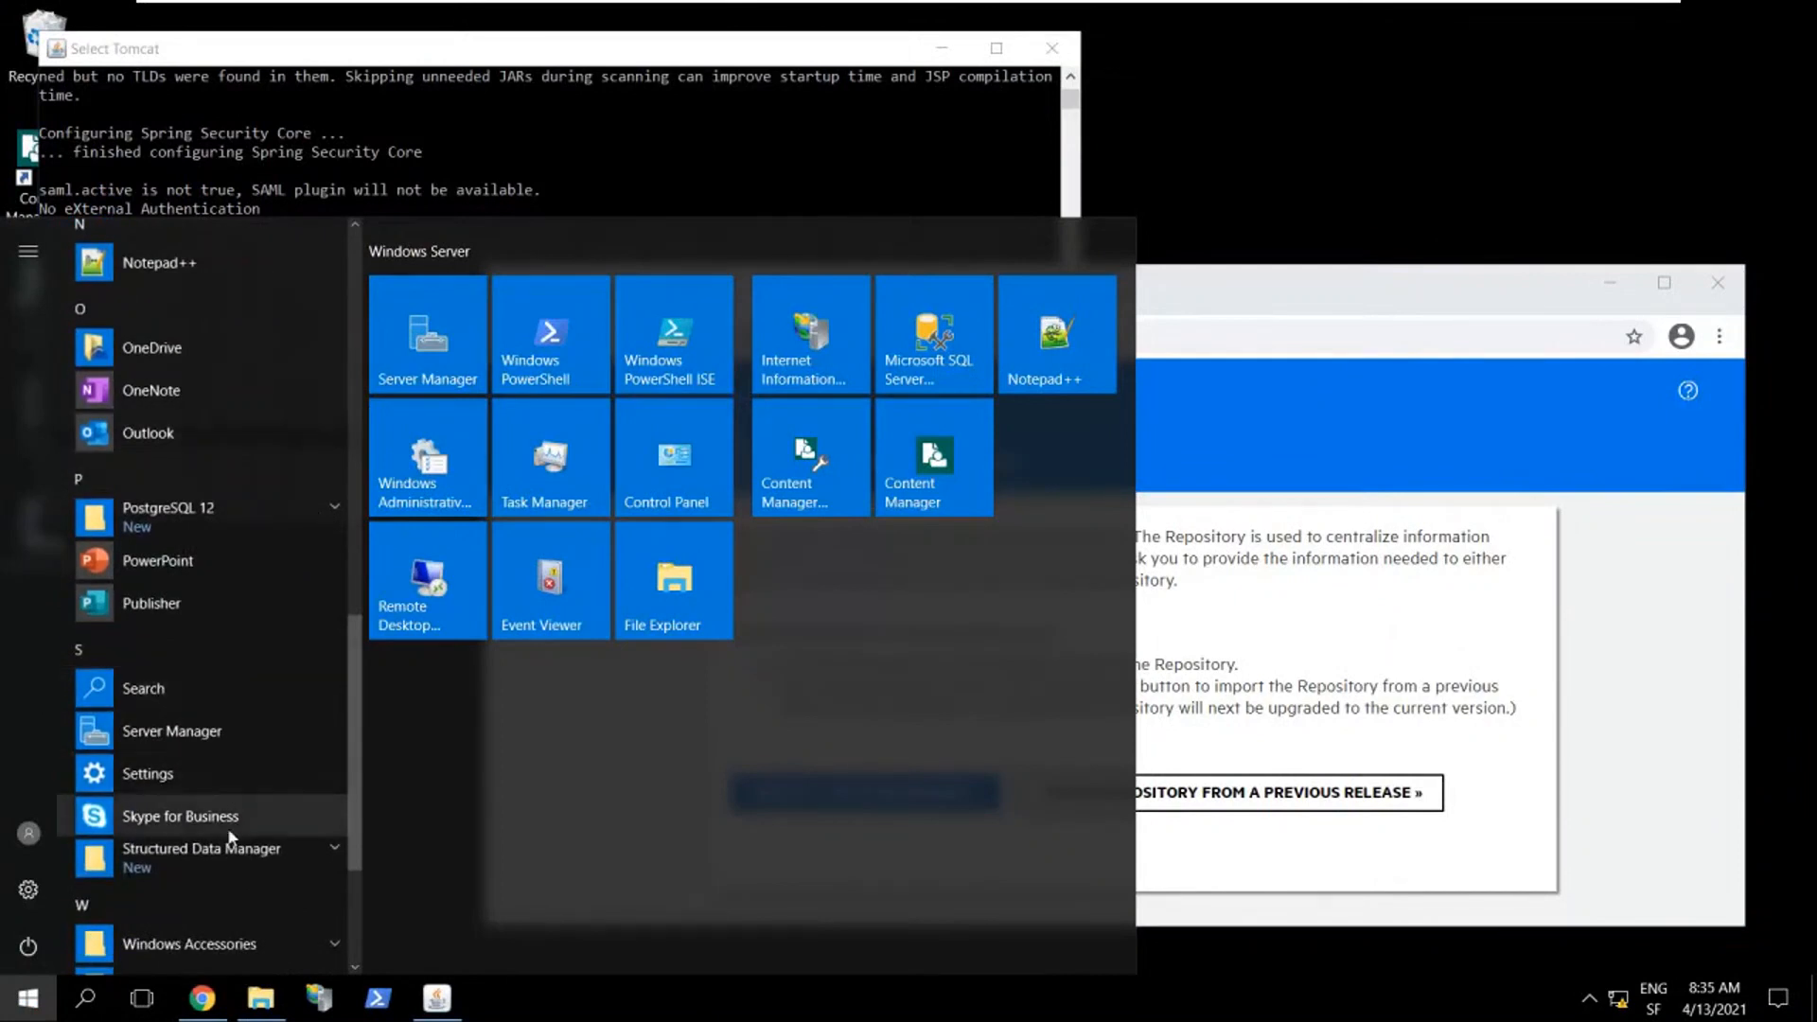
click(210, 855)
scroll(230, 846, down, 4)
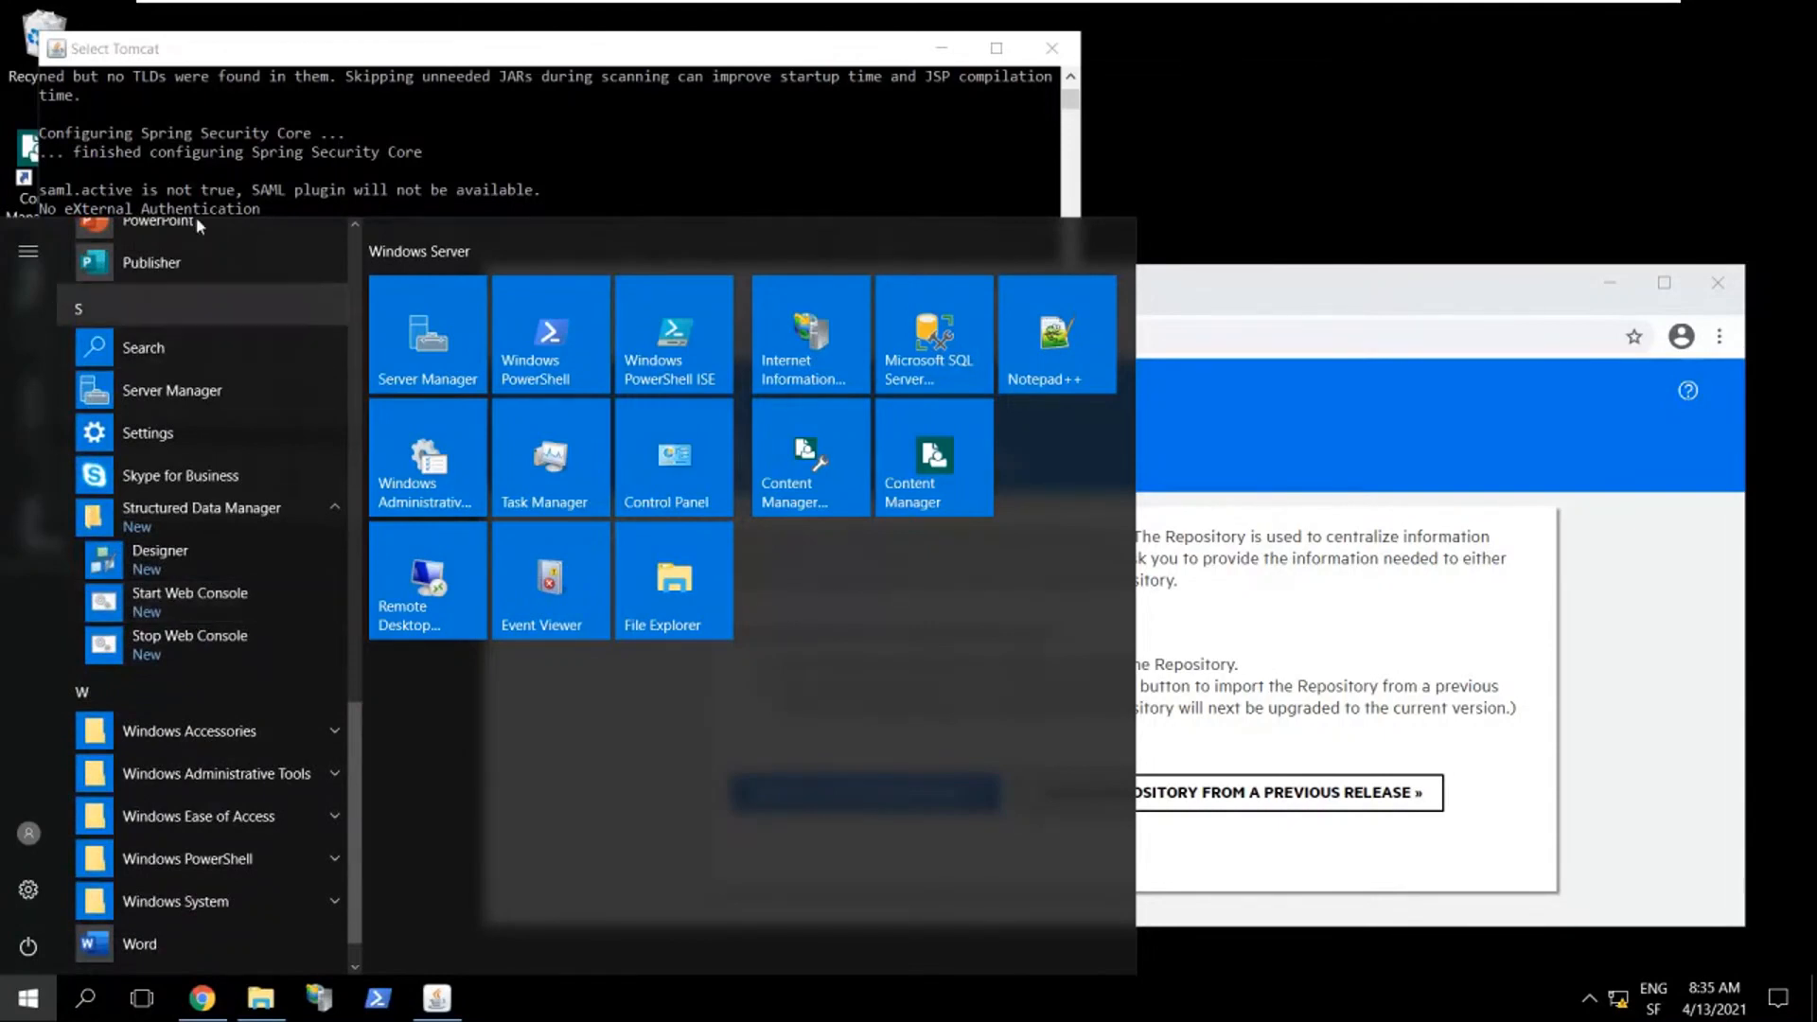
click(242, 51)
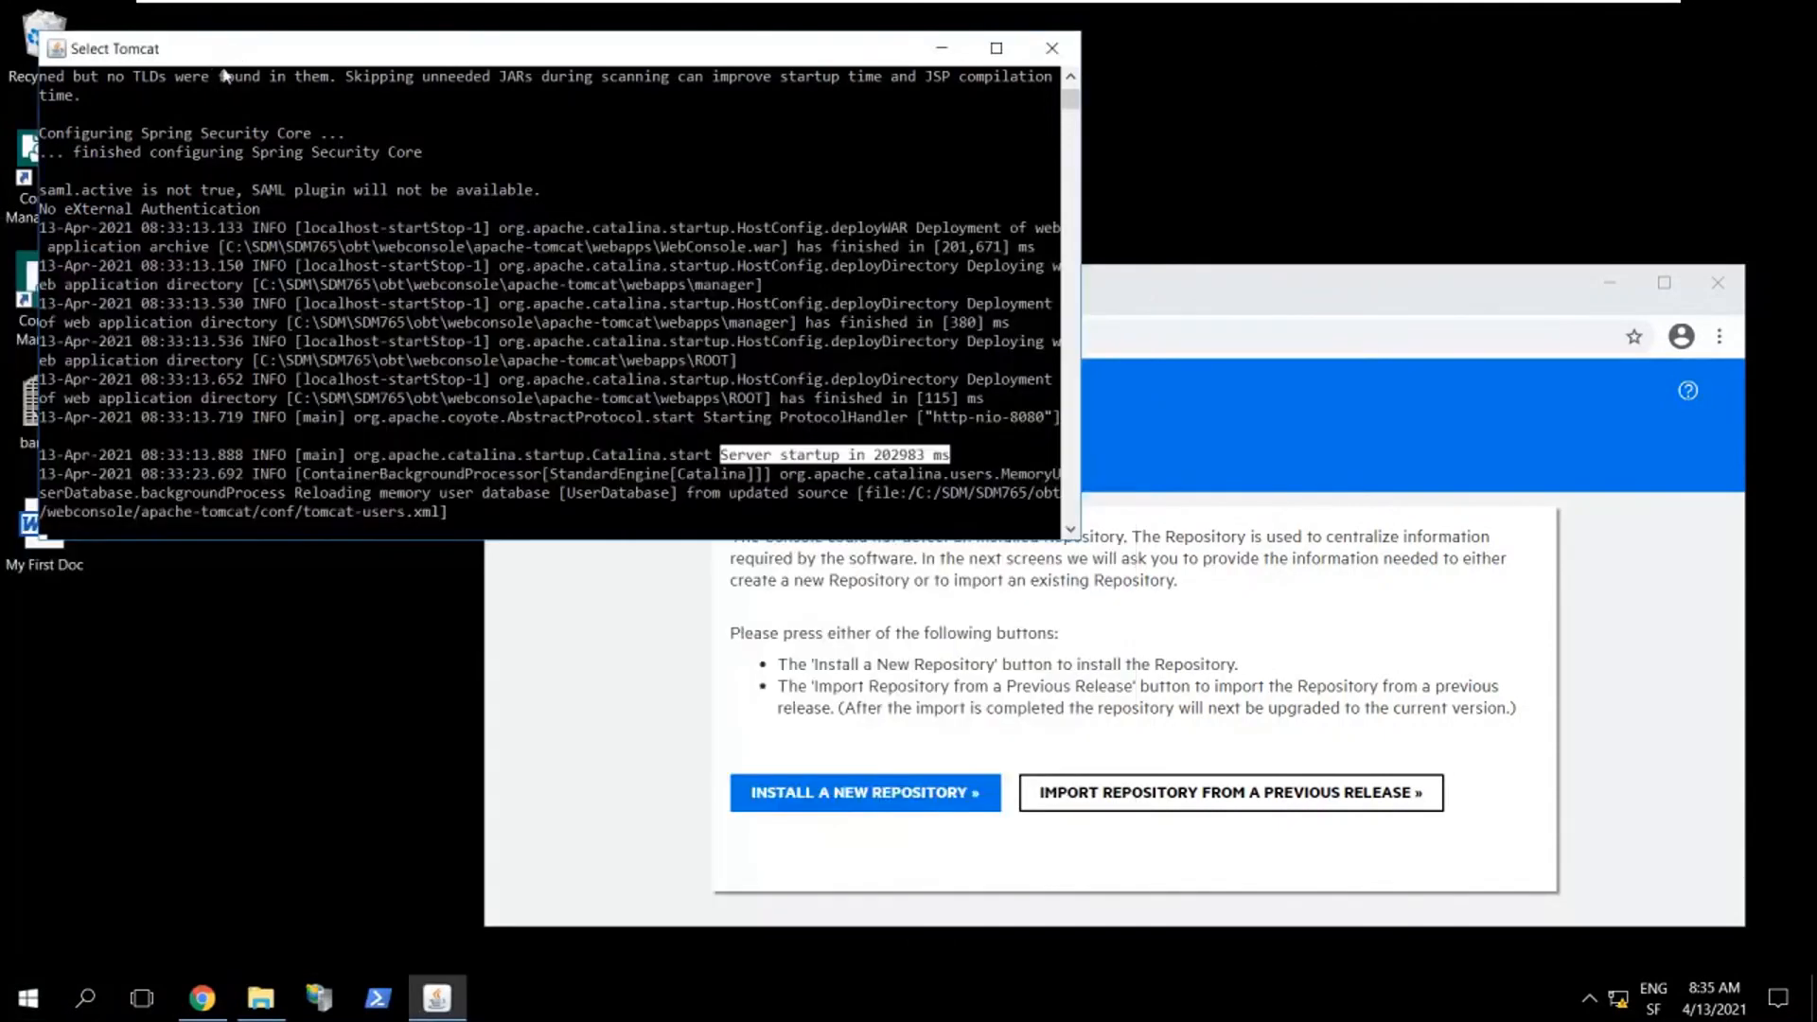
Return to the browser, highlight the localhost:8080/WebConsole/ base address, maximize the window and start installing a new repository
click(266, 275)
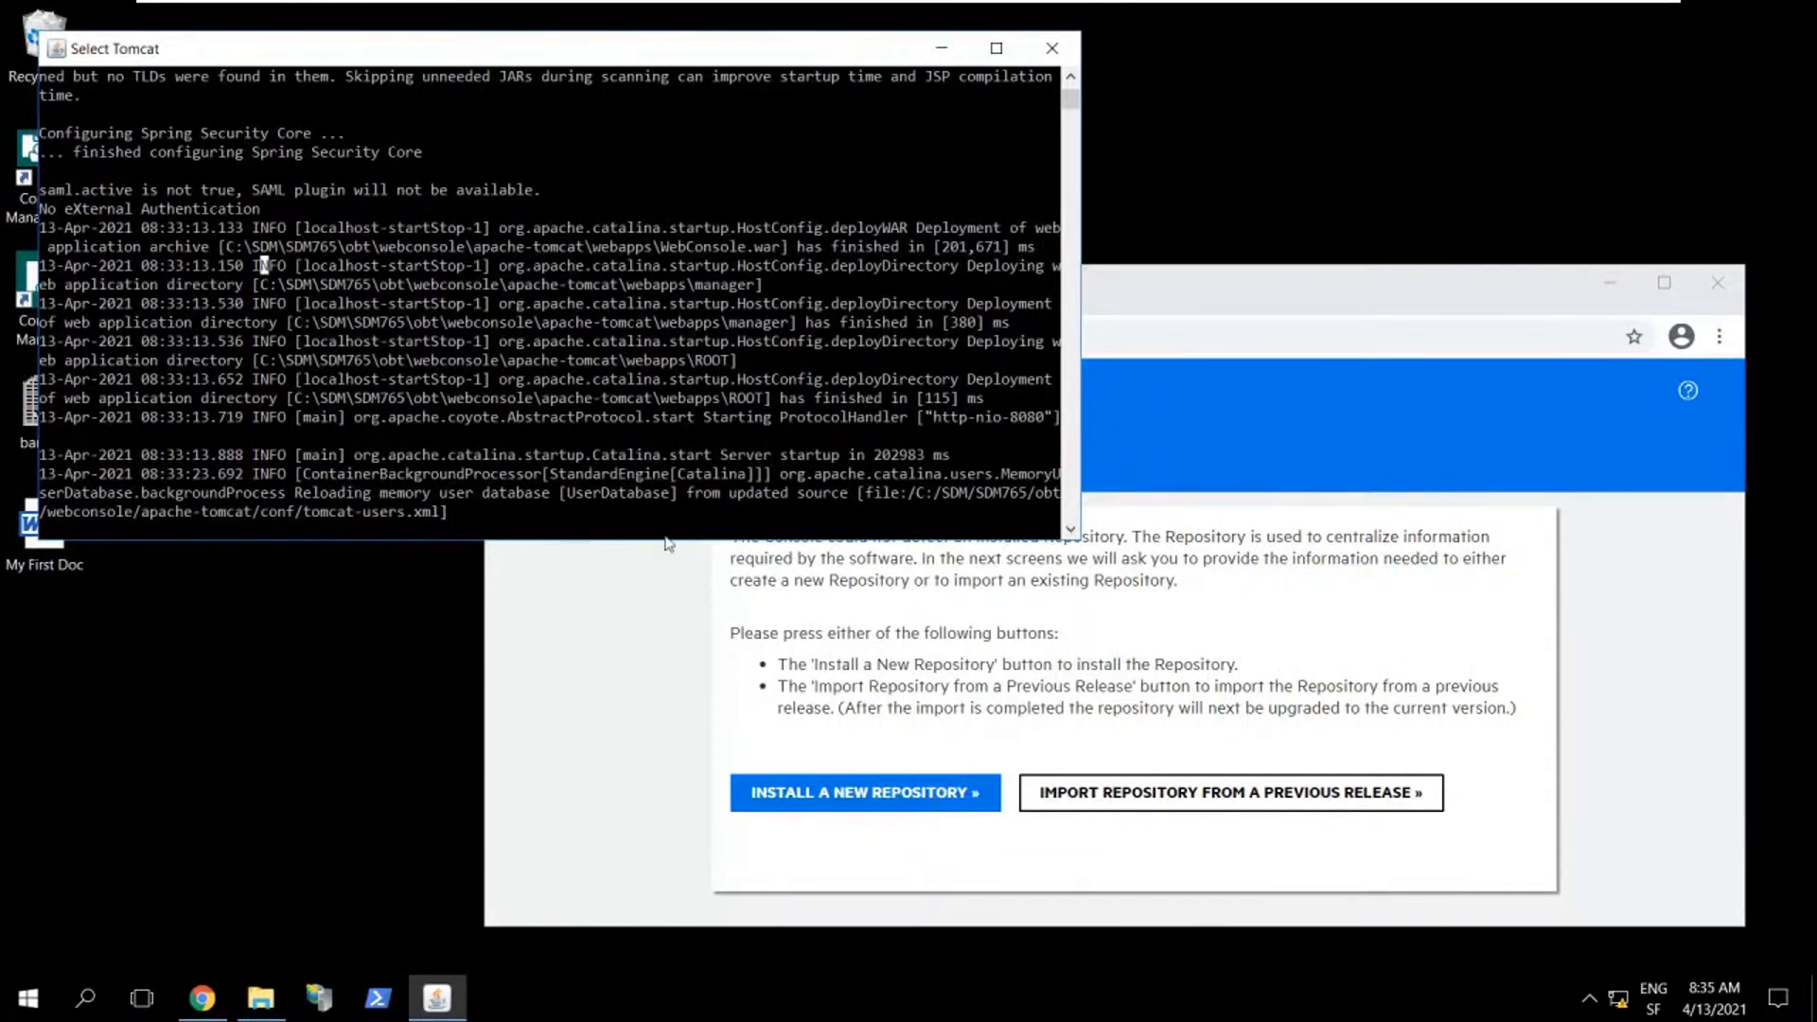
click(880, 606)
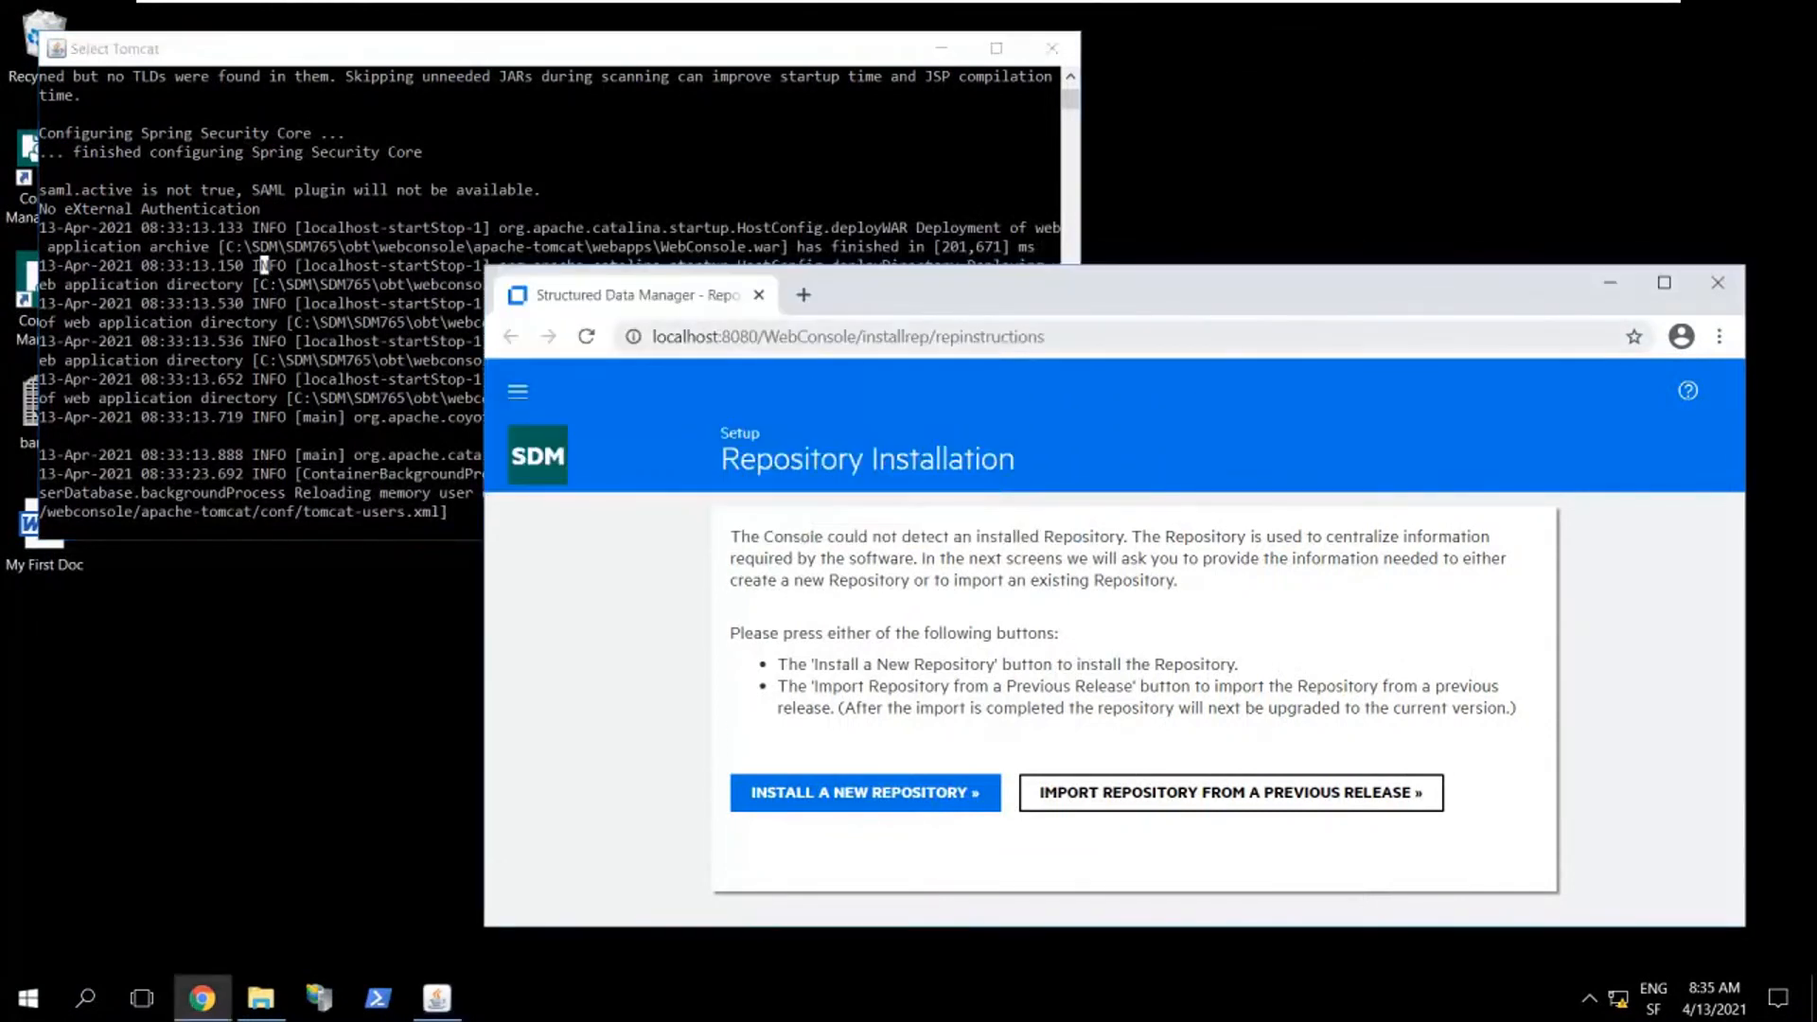
drag(863, 337, 662, 337)
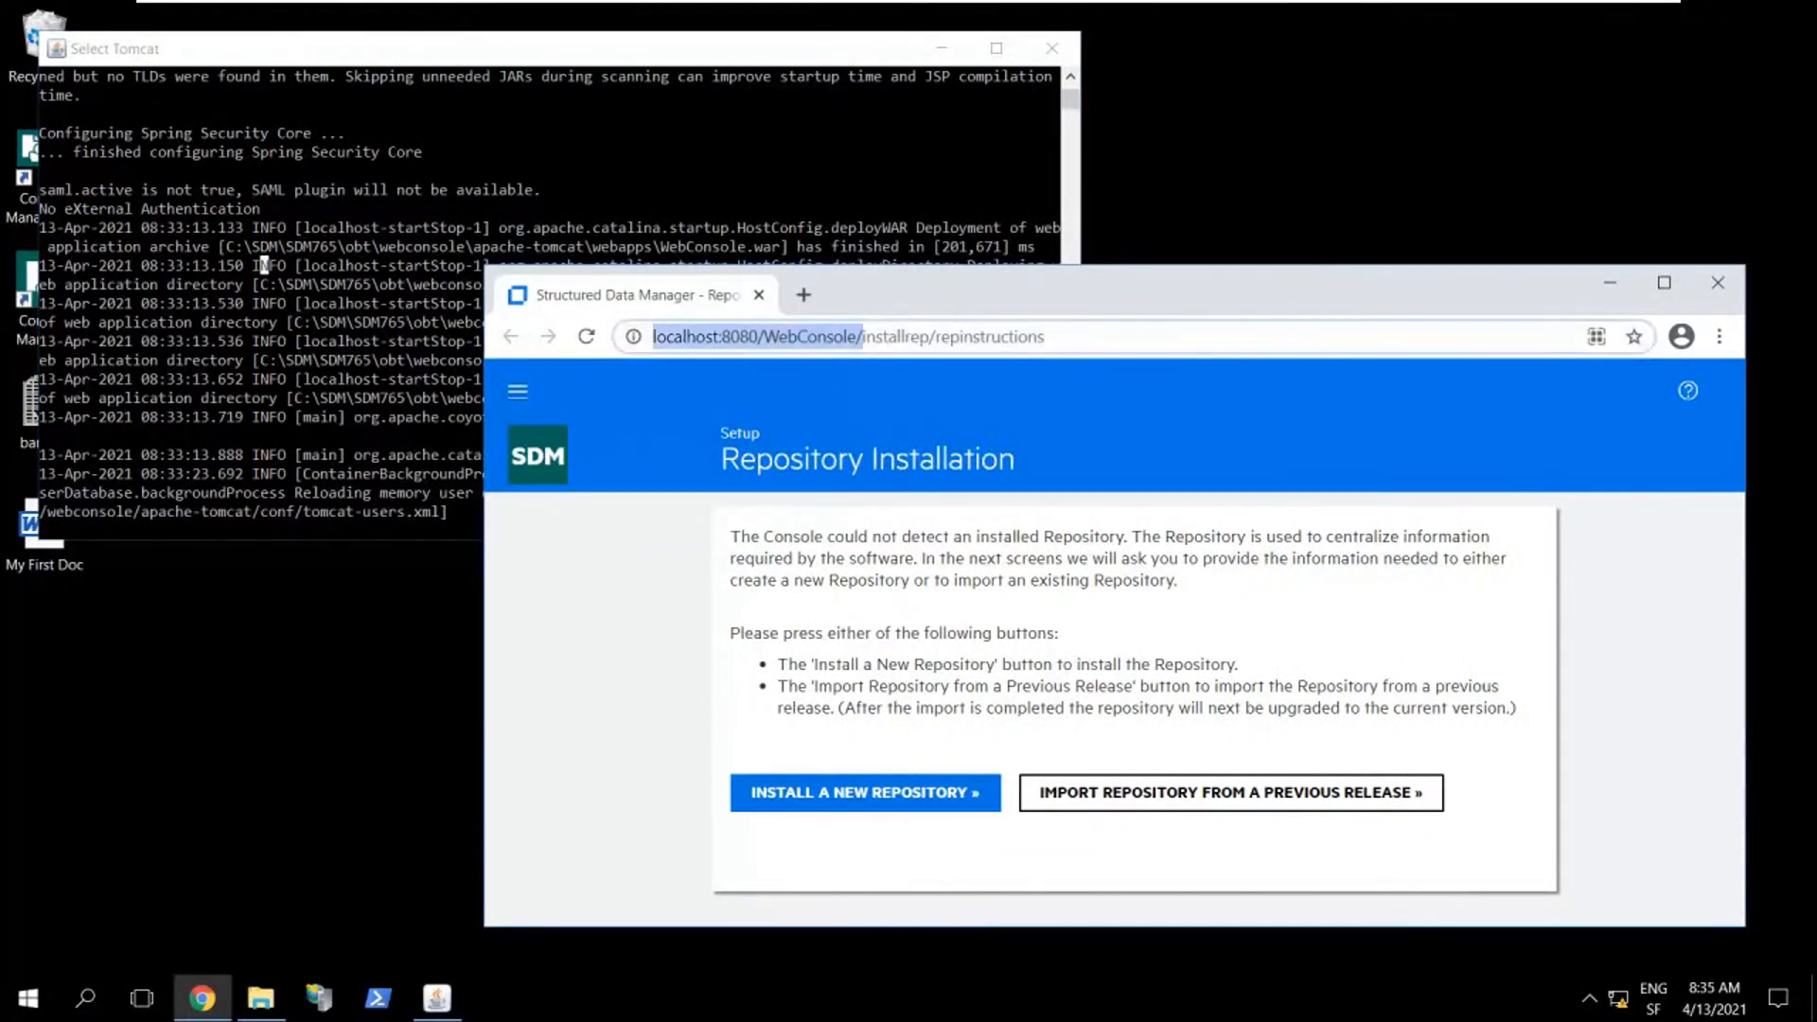
click(881, 606)
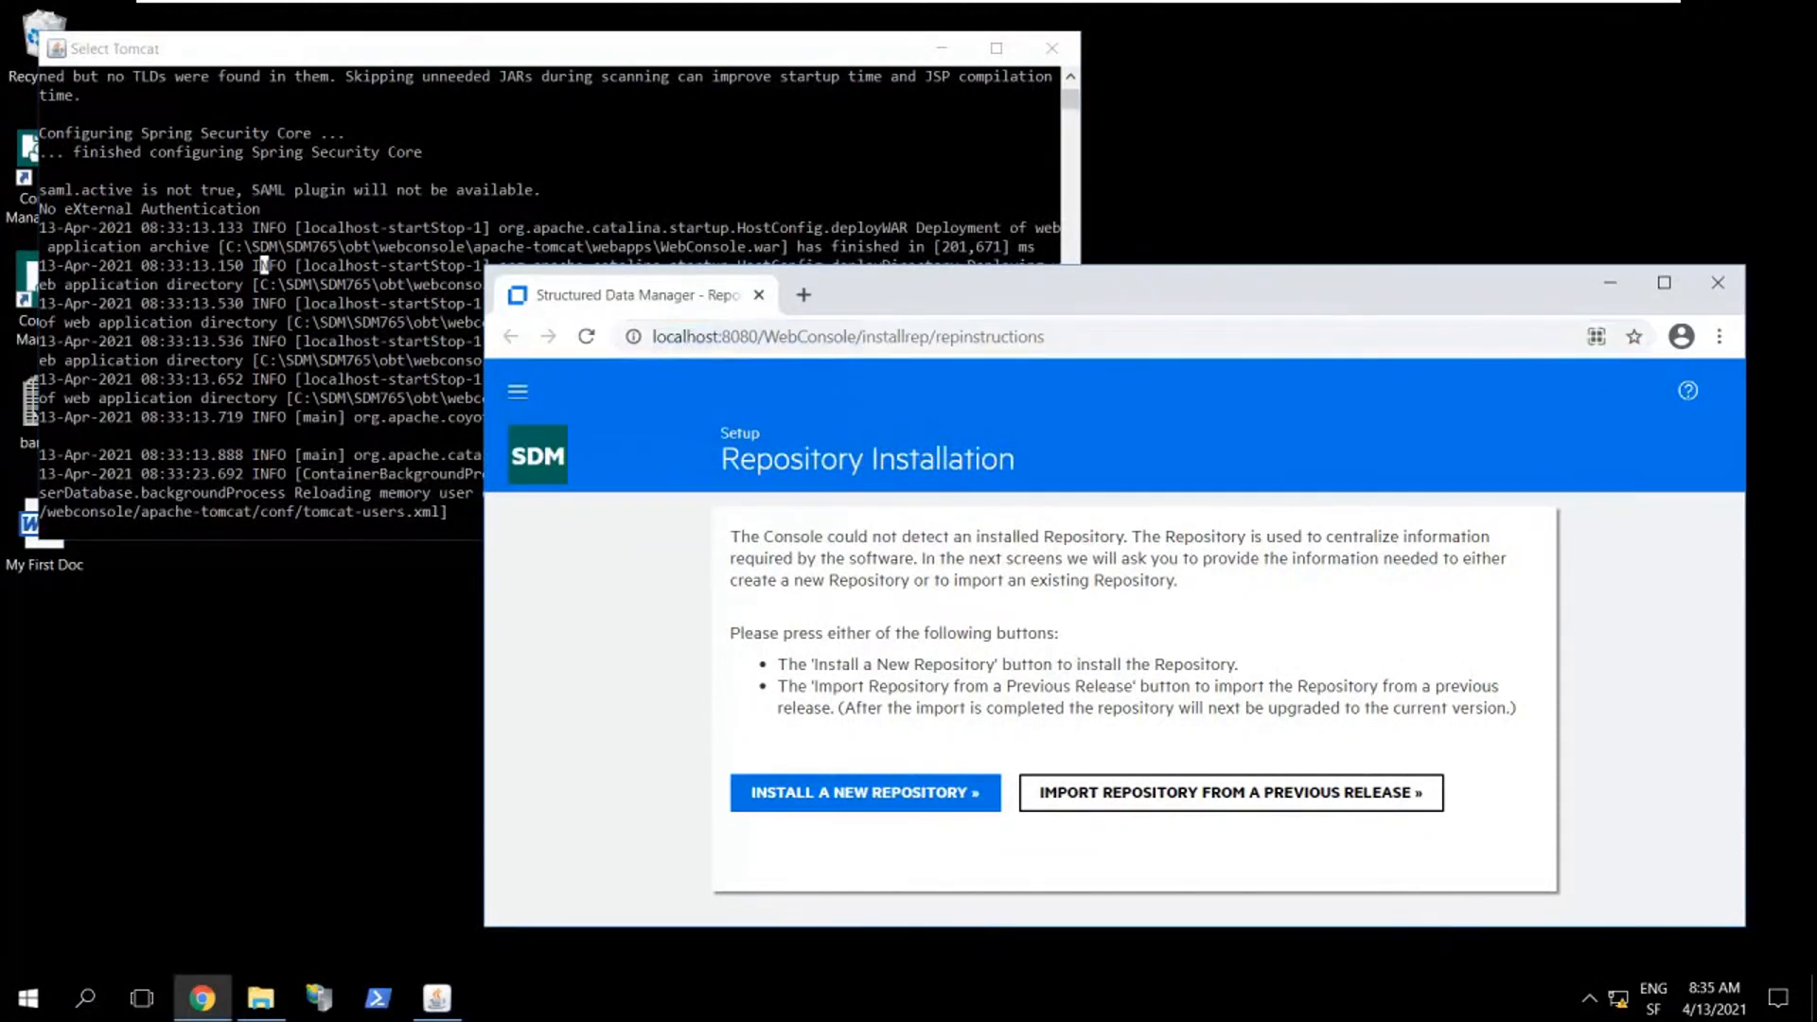
double_click(947, 283)
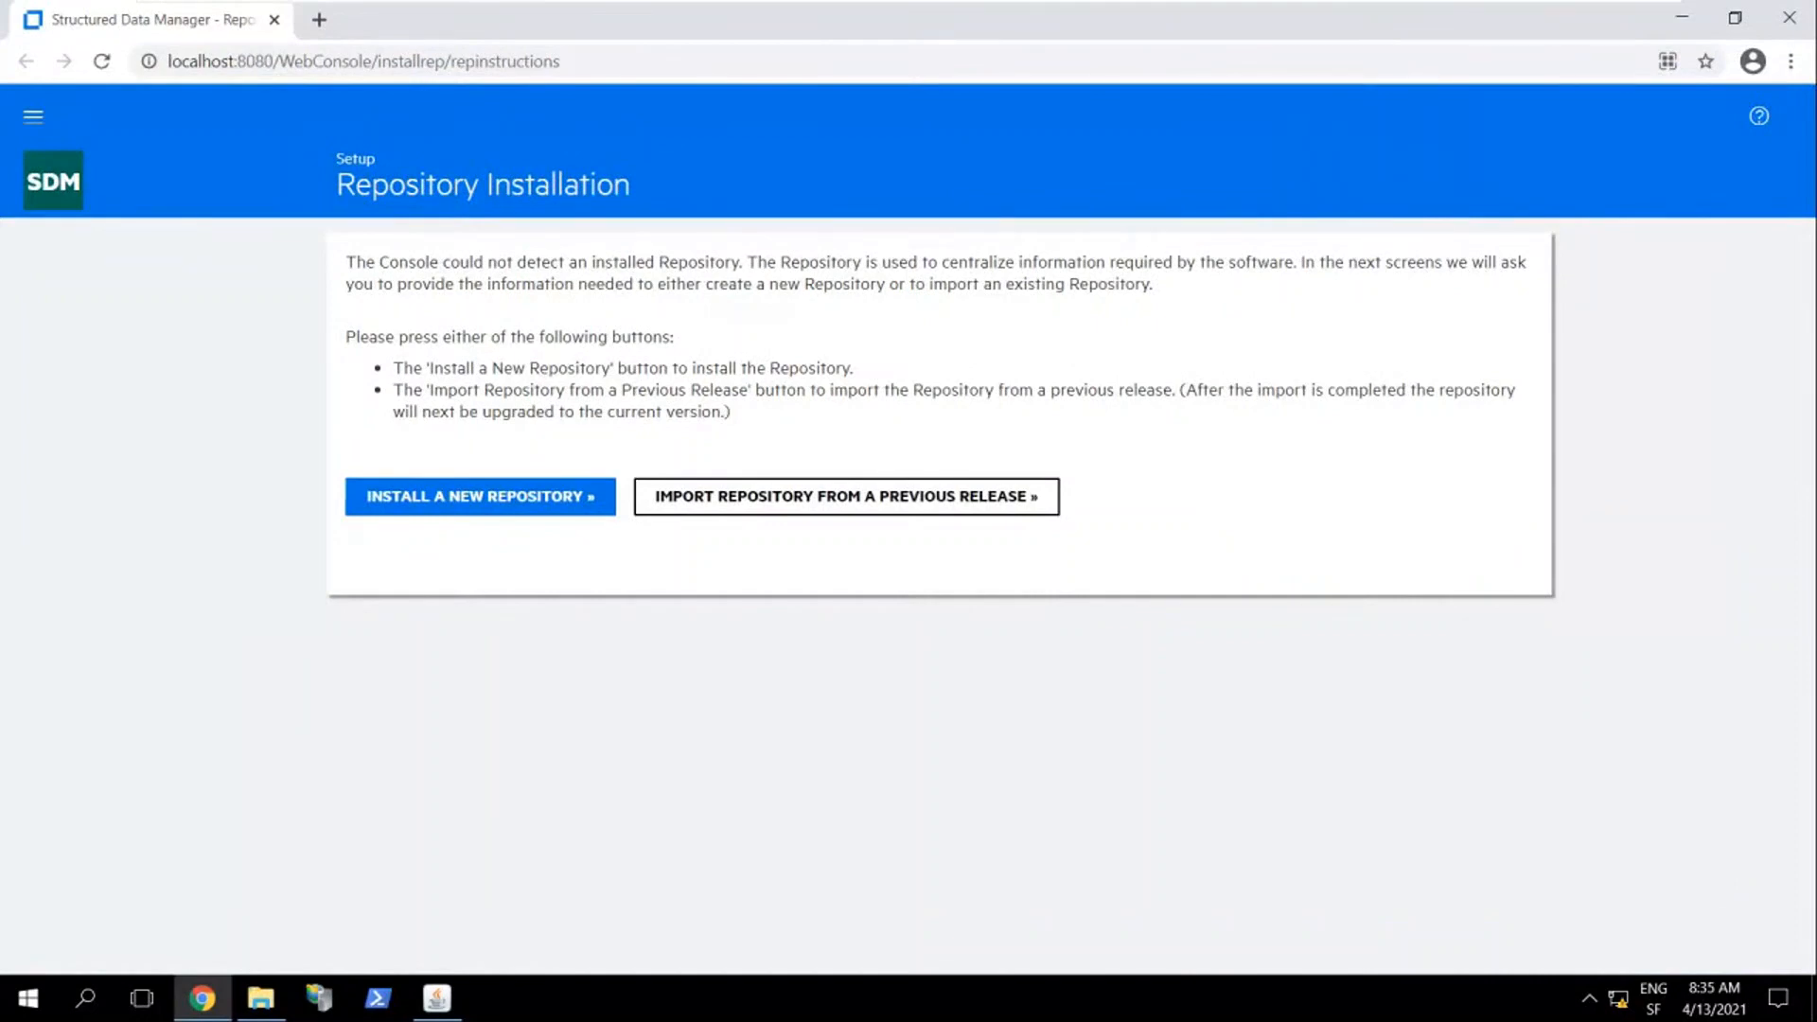
click(514, 508)
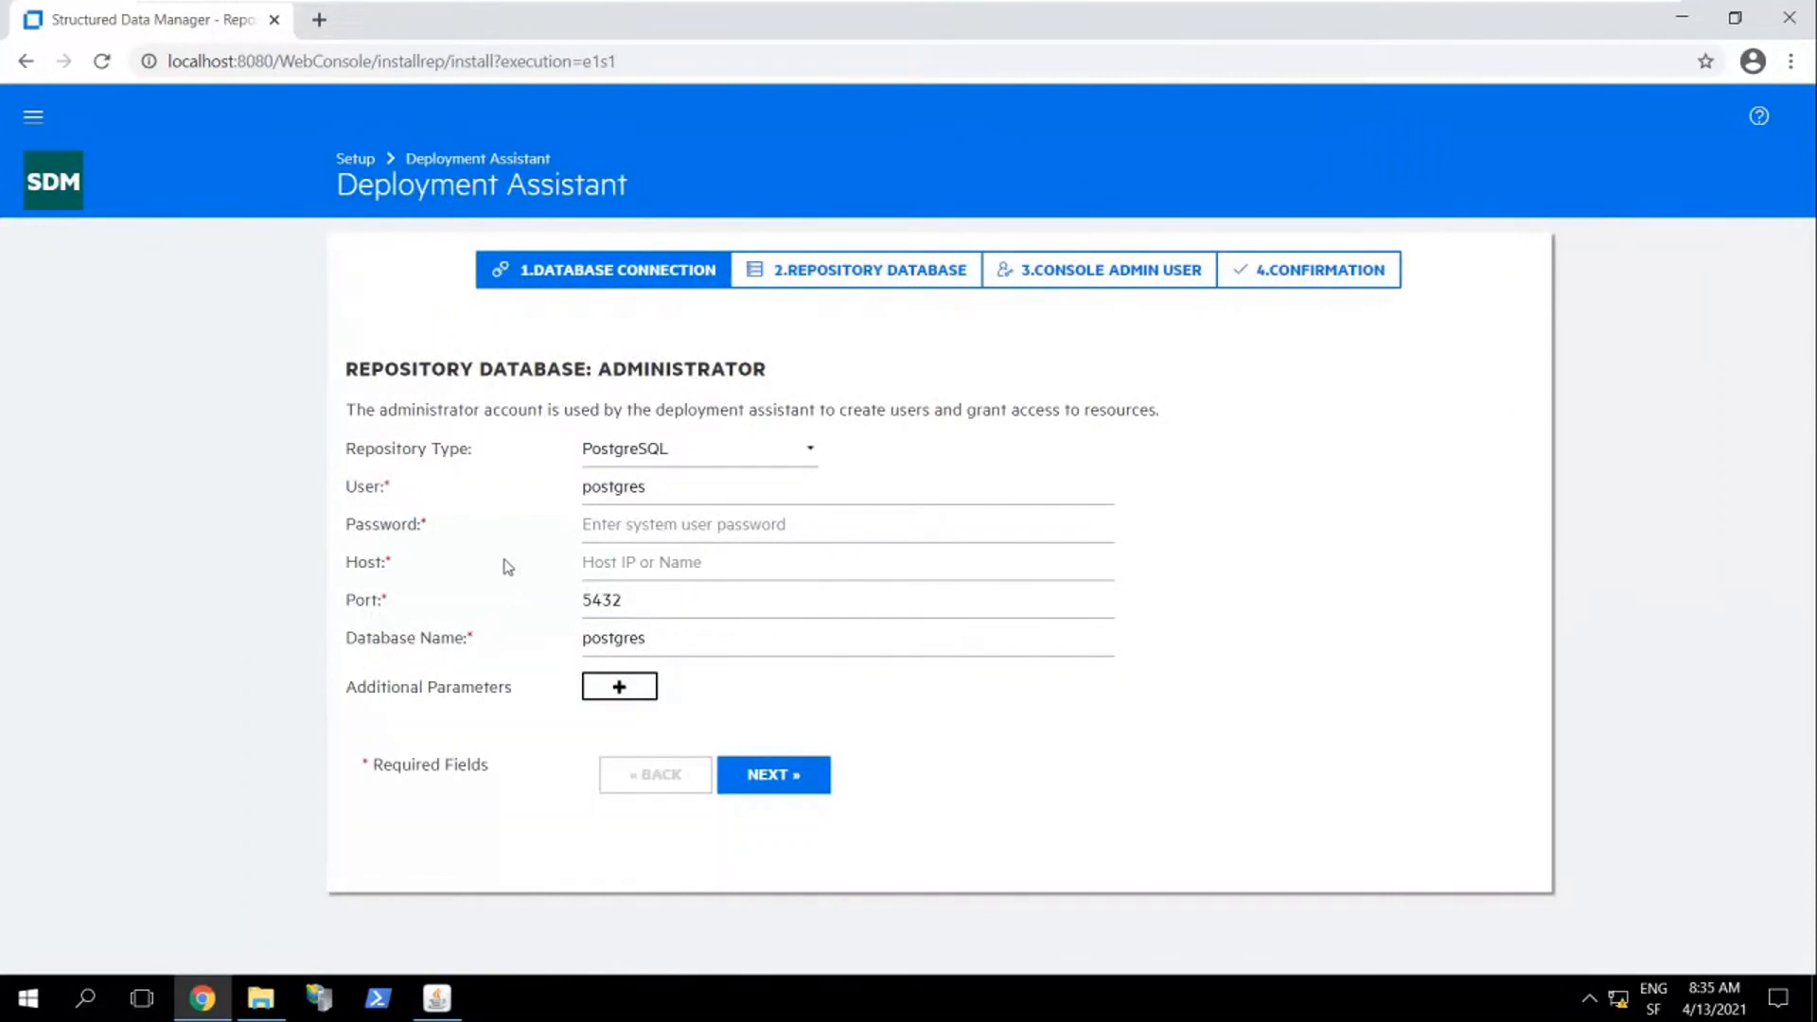
Keep PostgreSQL as the repository type, enter the database administrator password, set the host to localhost and continue to the repository database settings
click(659, 458)
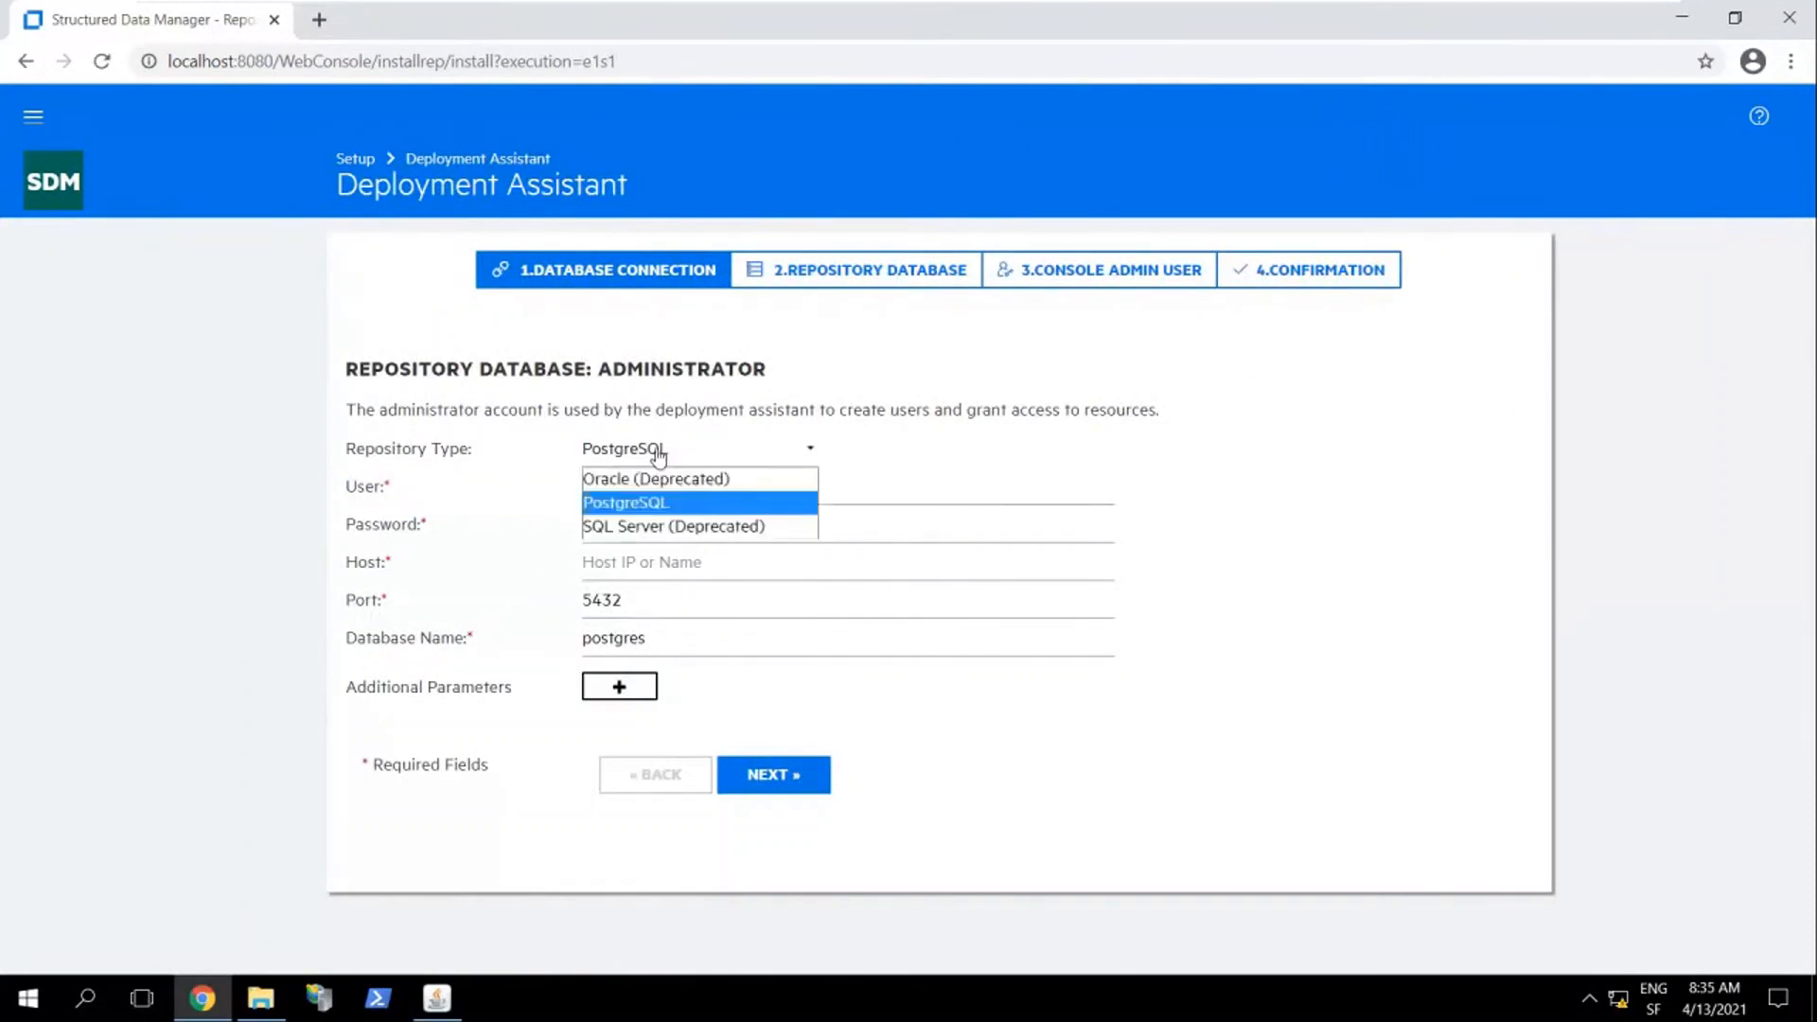
click(659, 457)
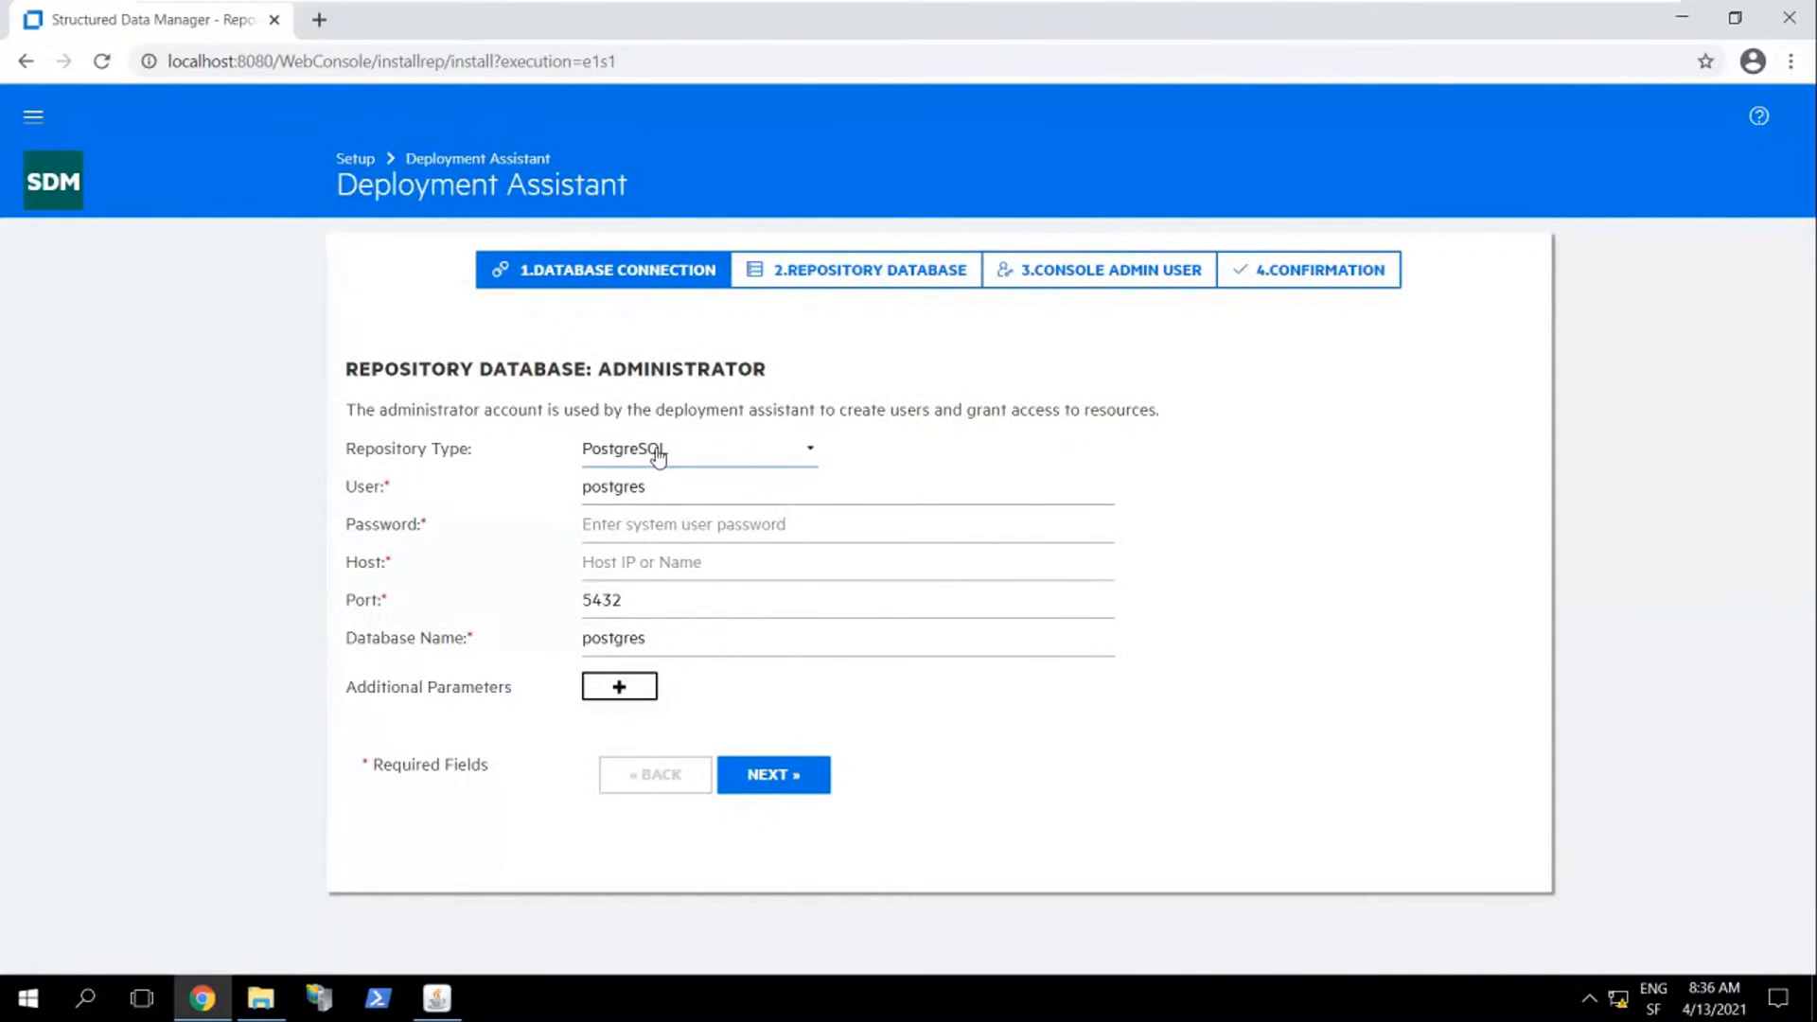
click(681, 524)
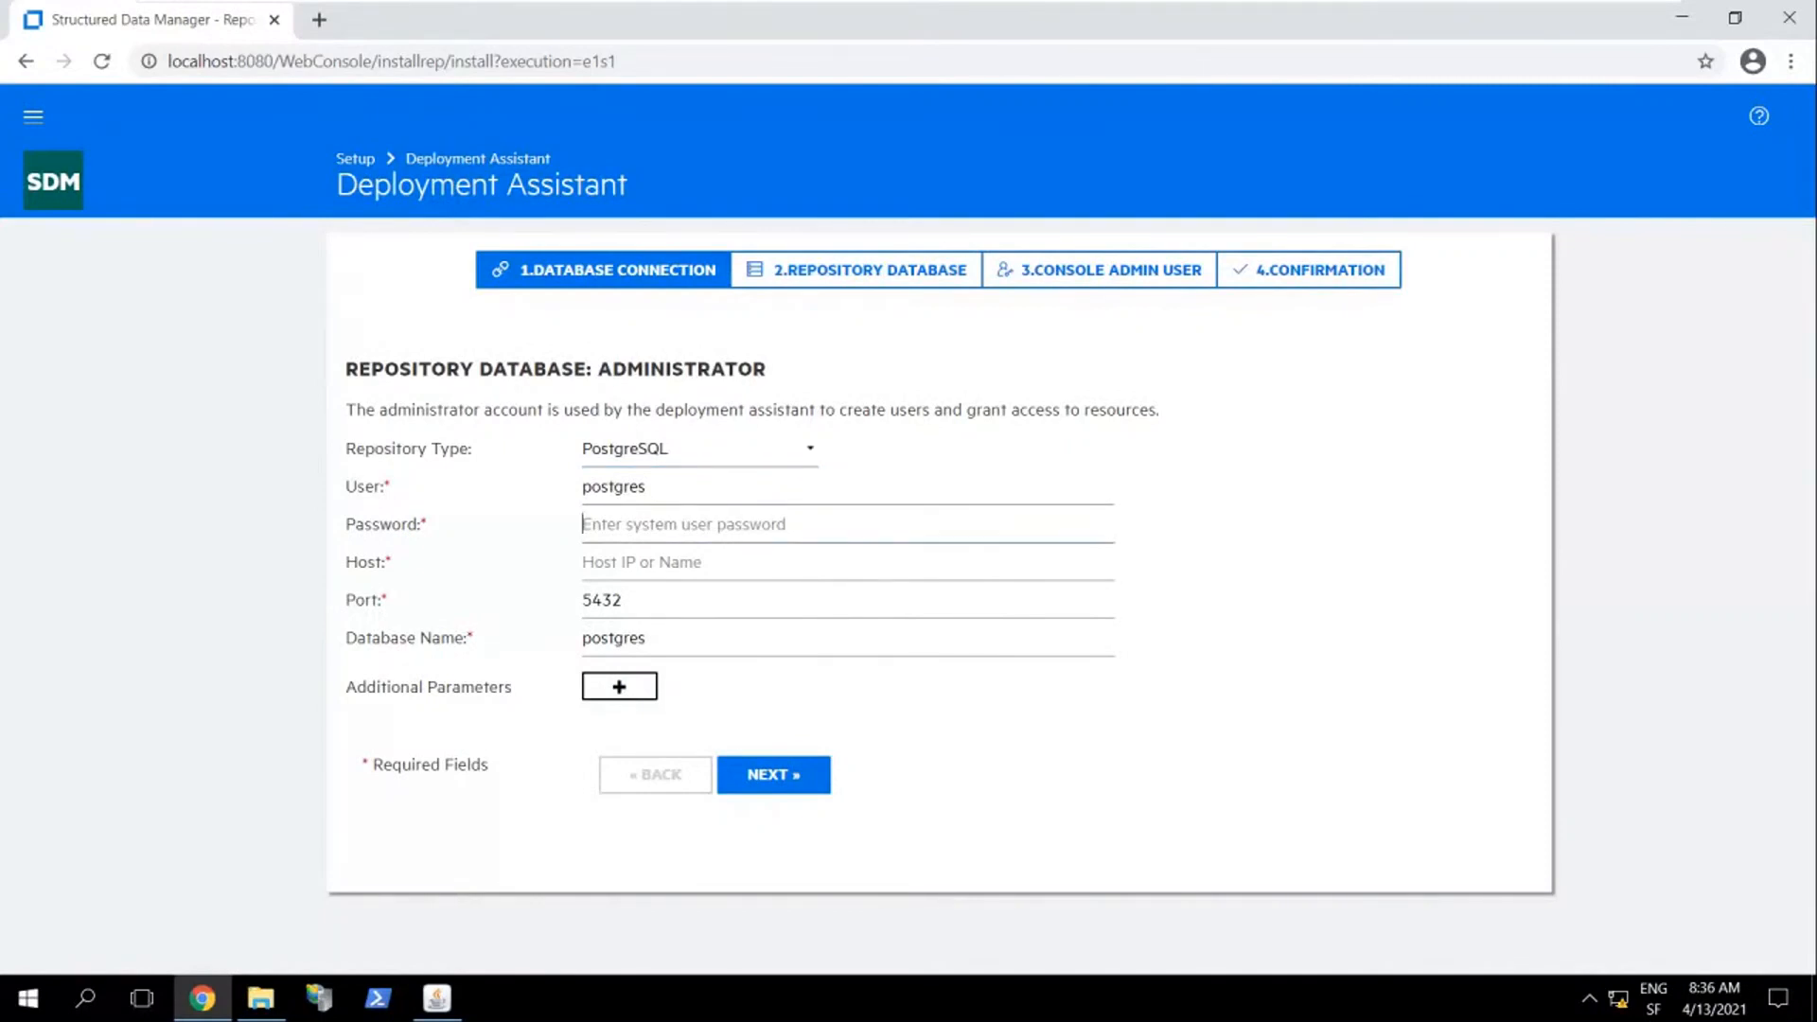
text(•••••••)
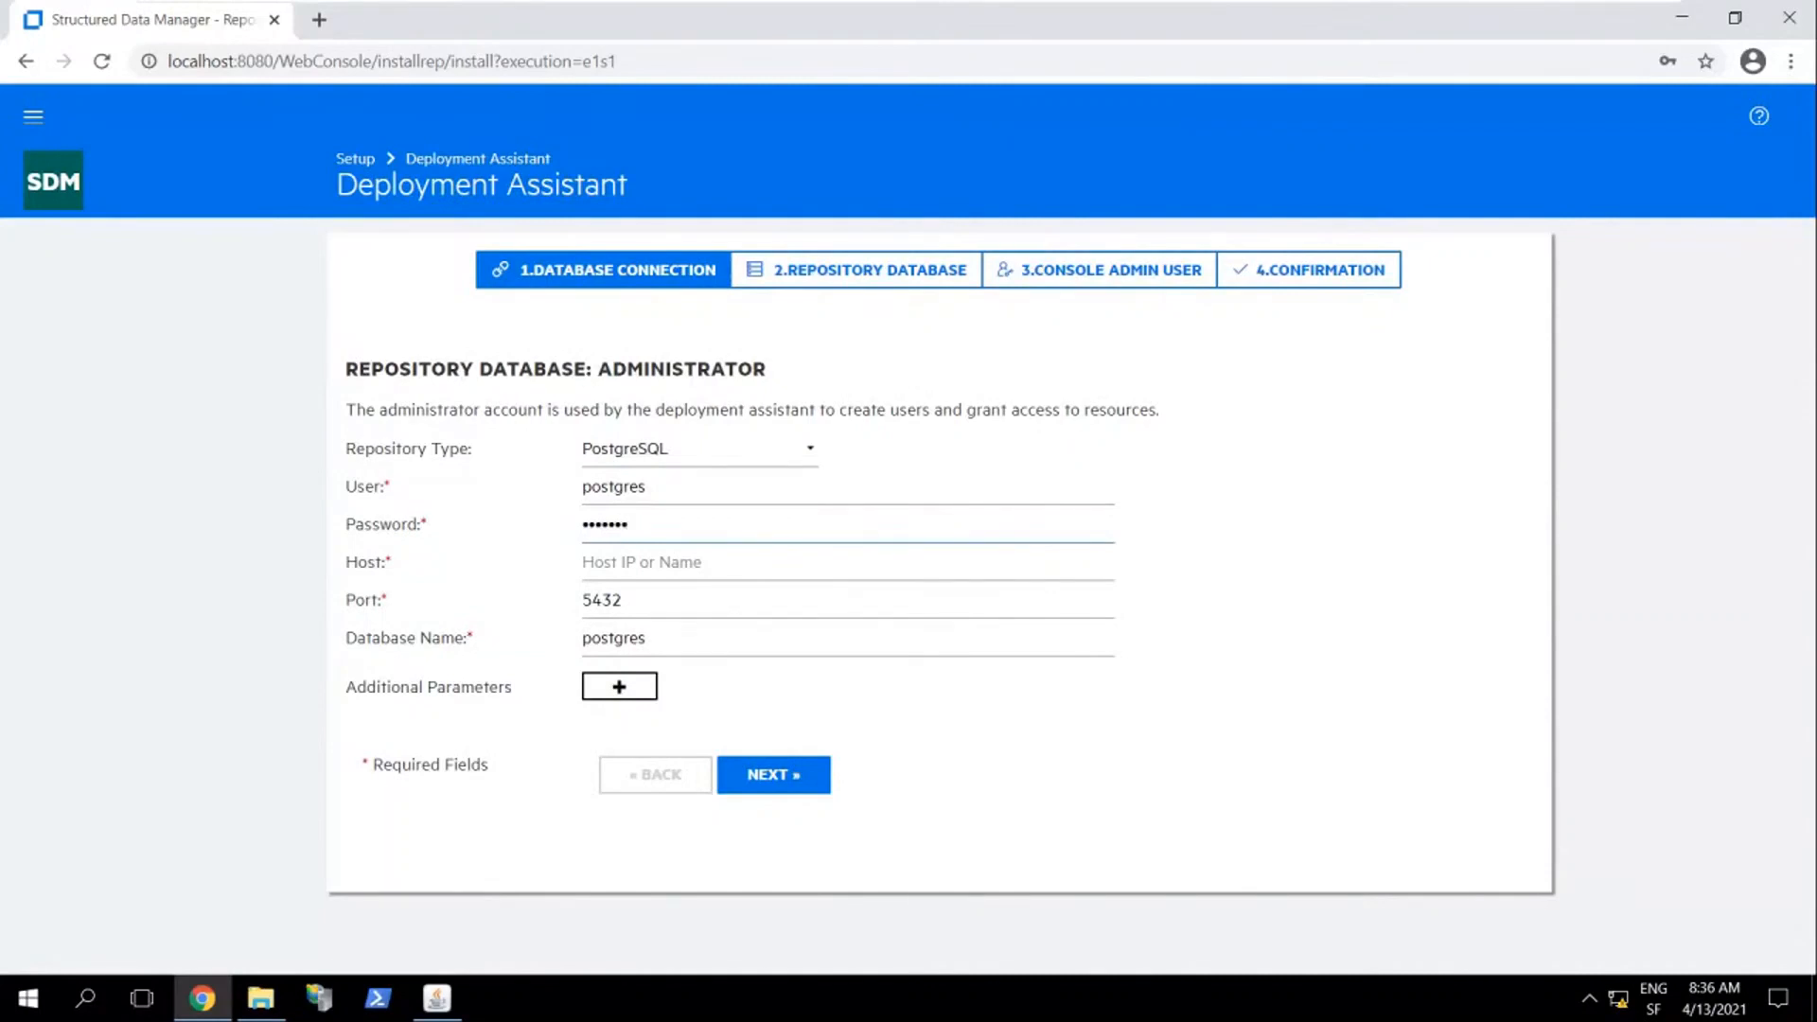
click(681, 562)
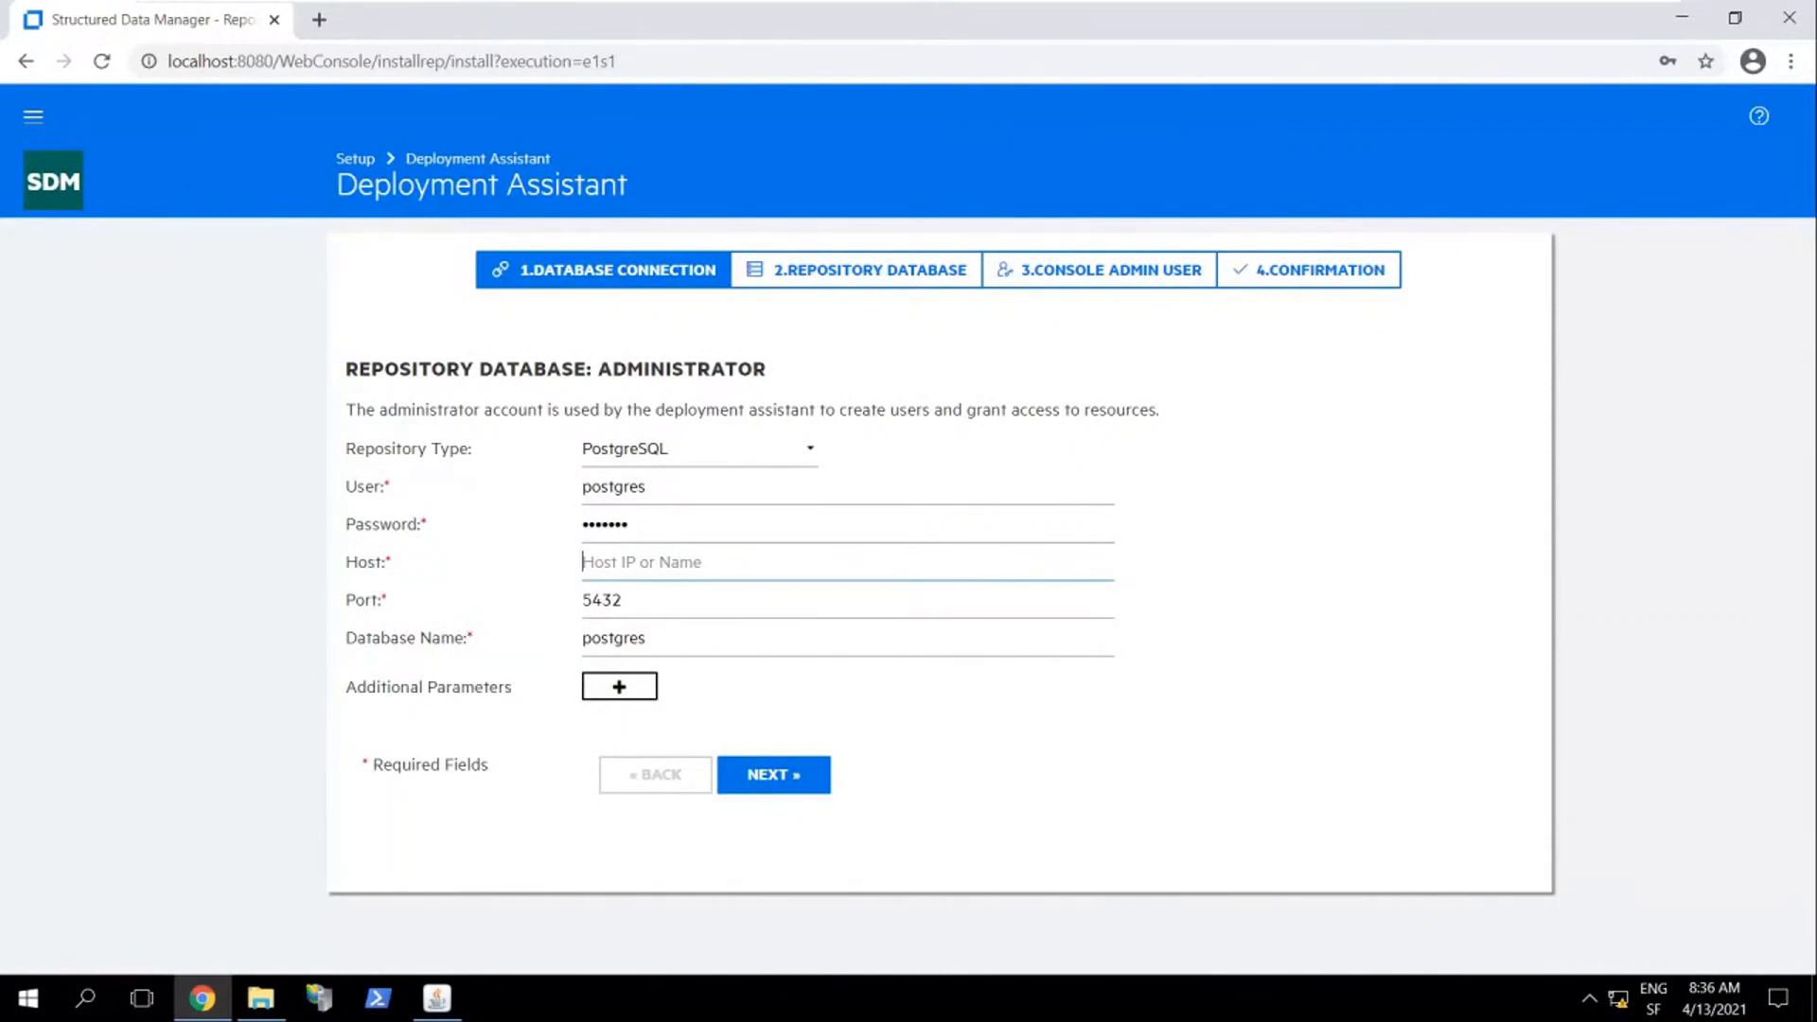
text(localhost)
click(792, 786)
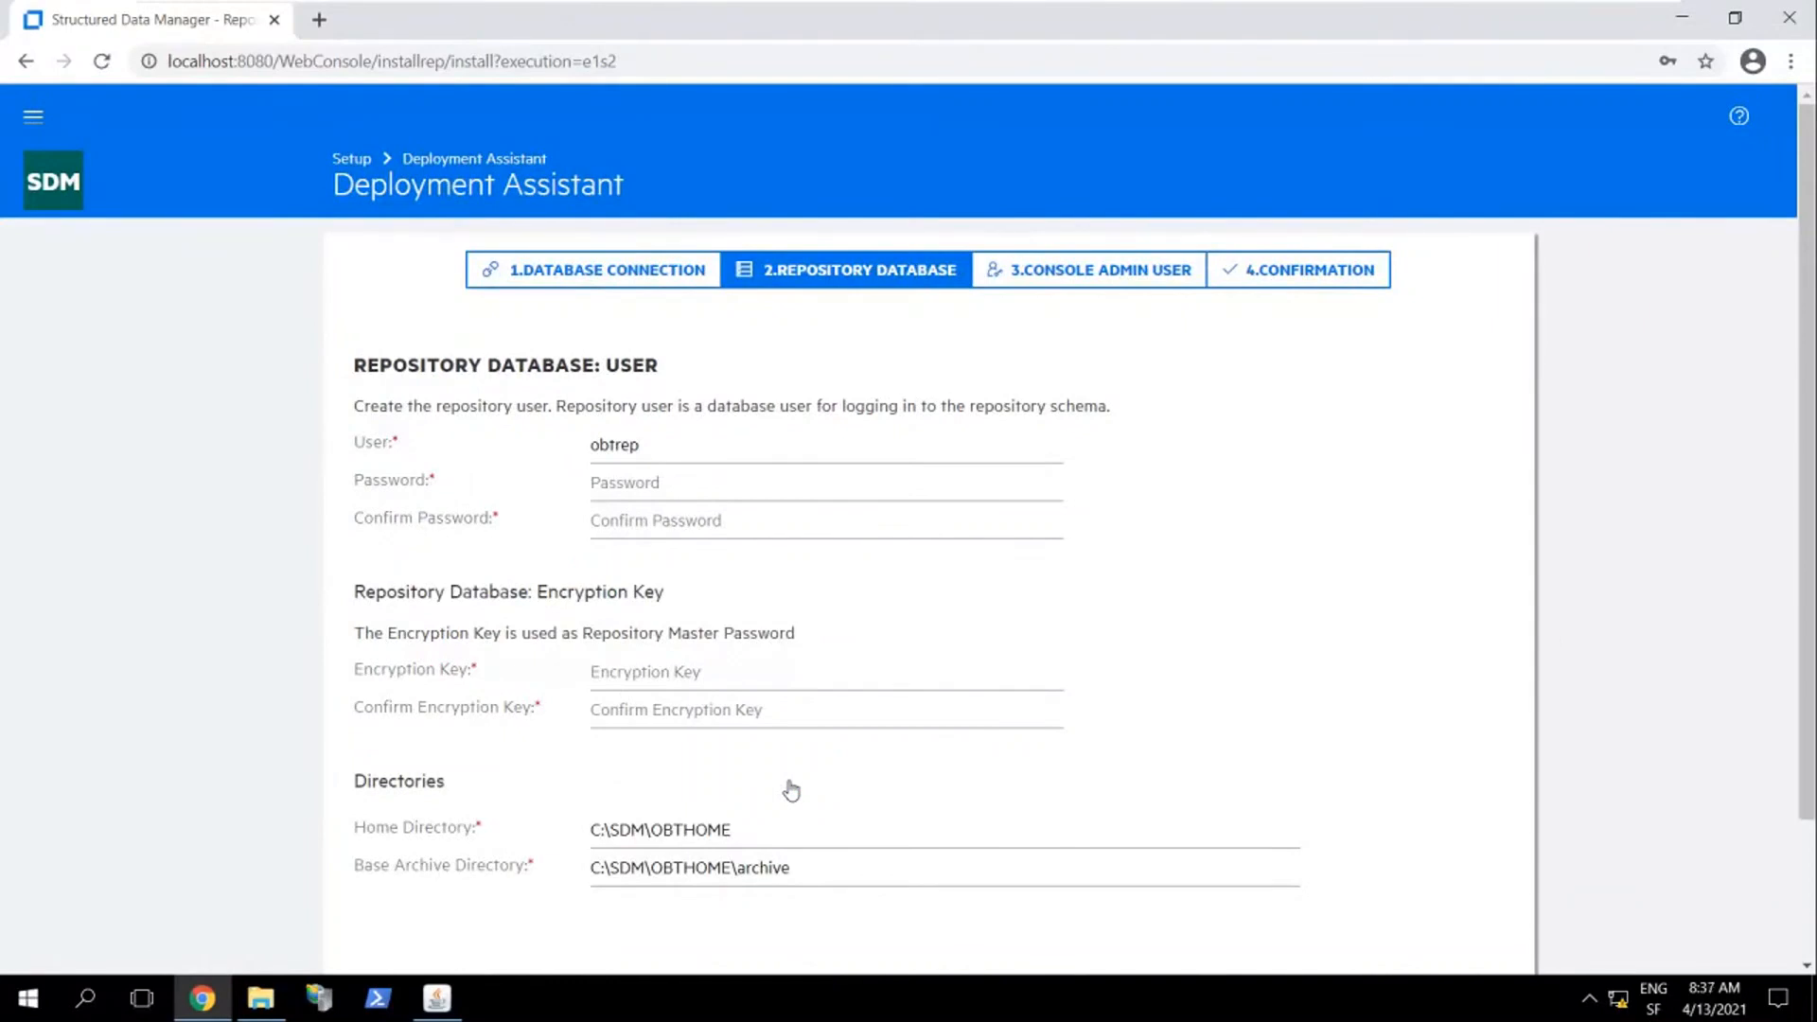
Enter and confirm the password for the repository user obtrep
click(719, 484)
text(•••••••)
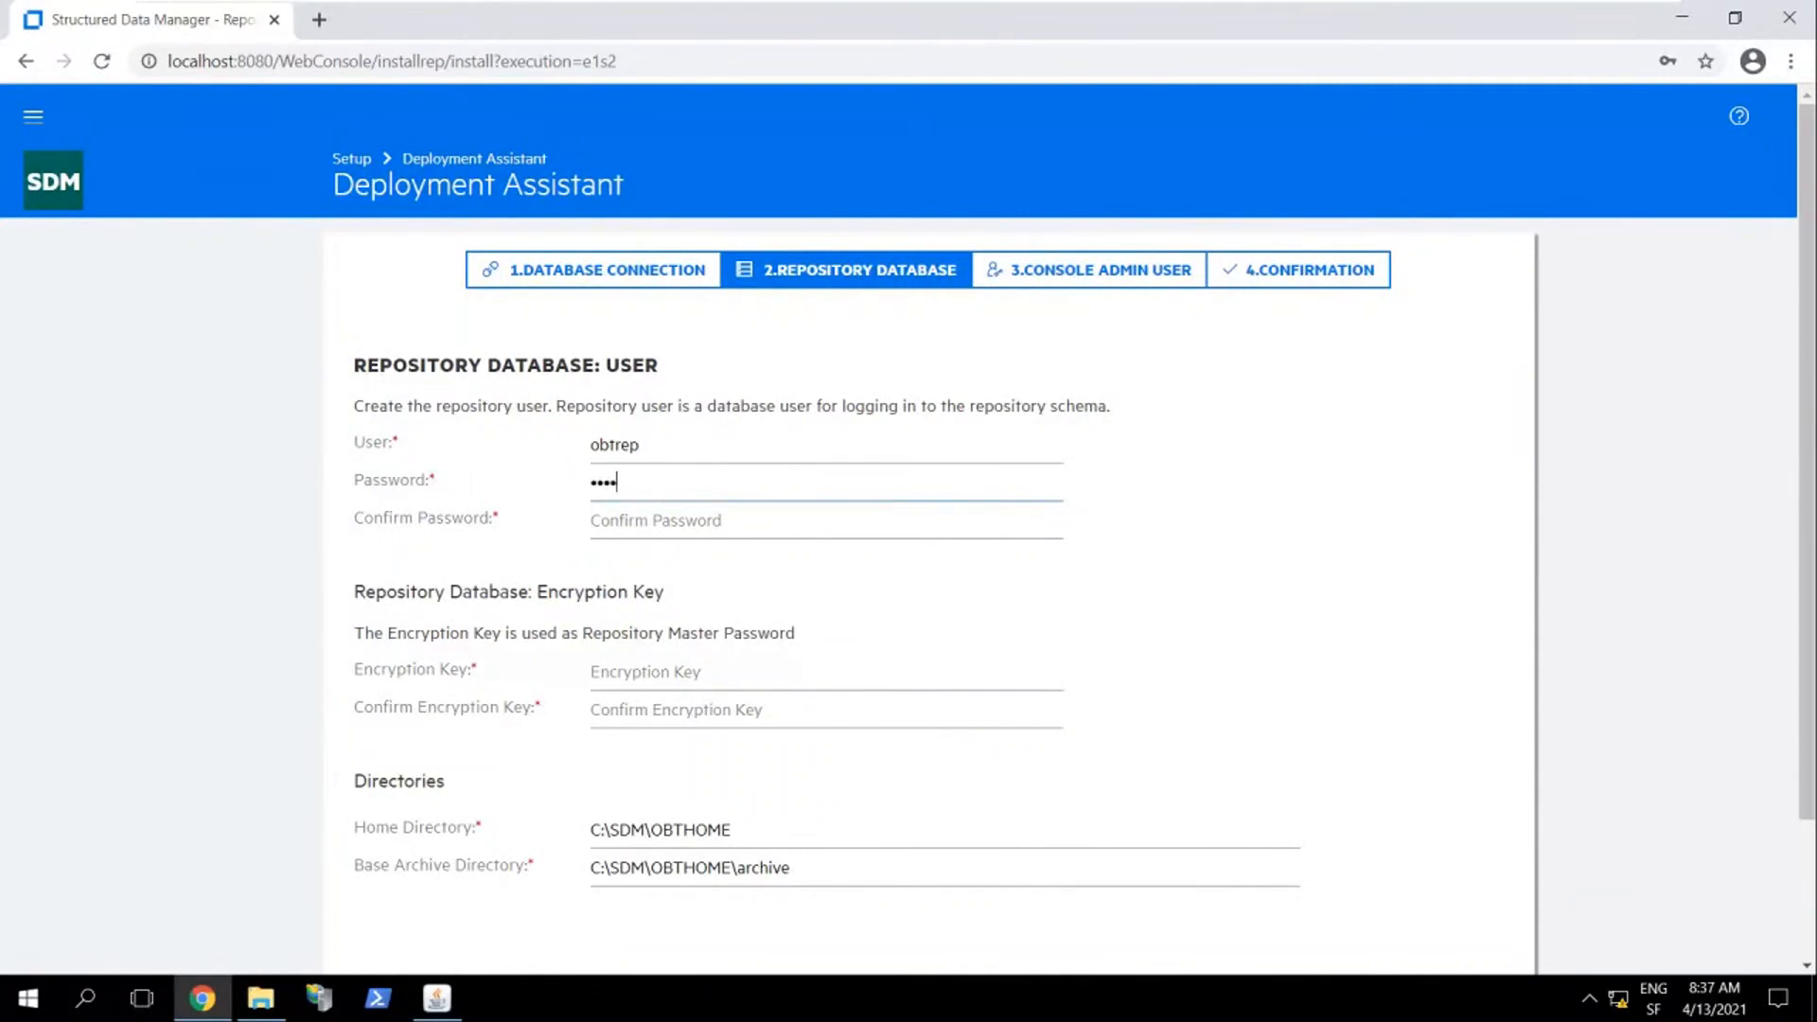
text(•••••••)
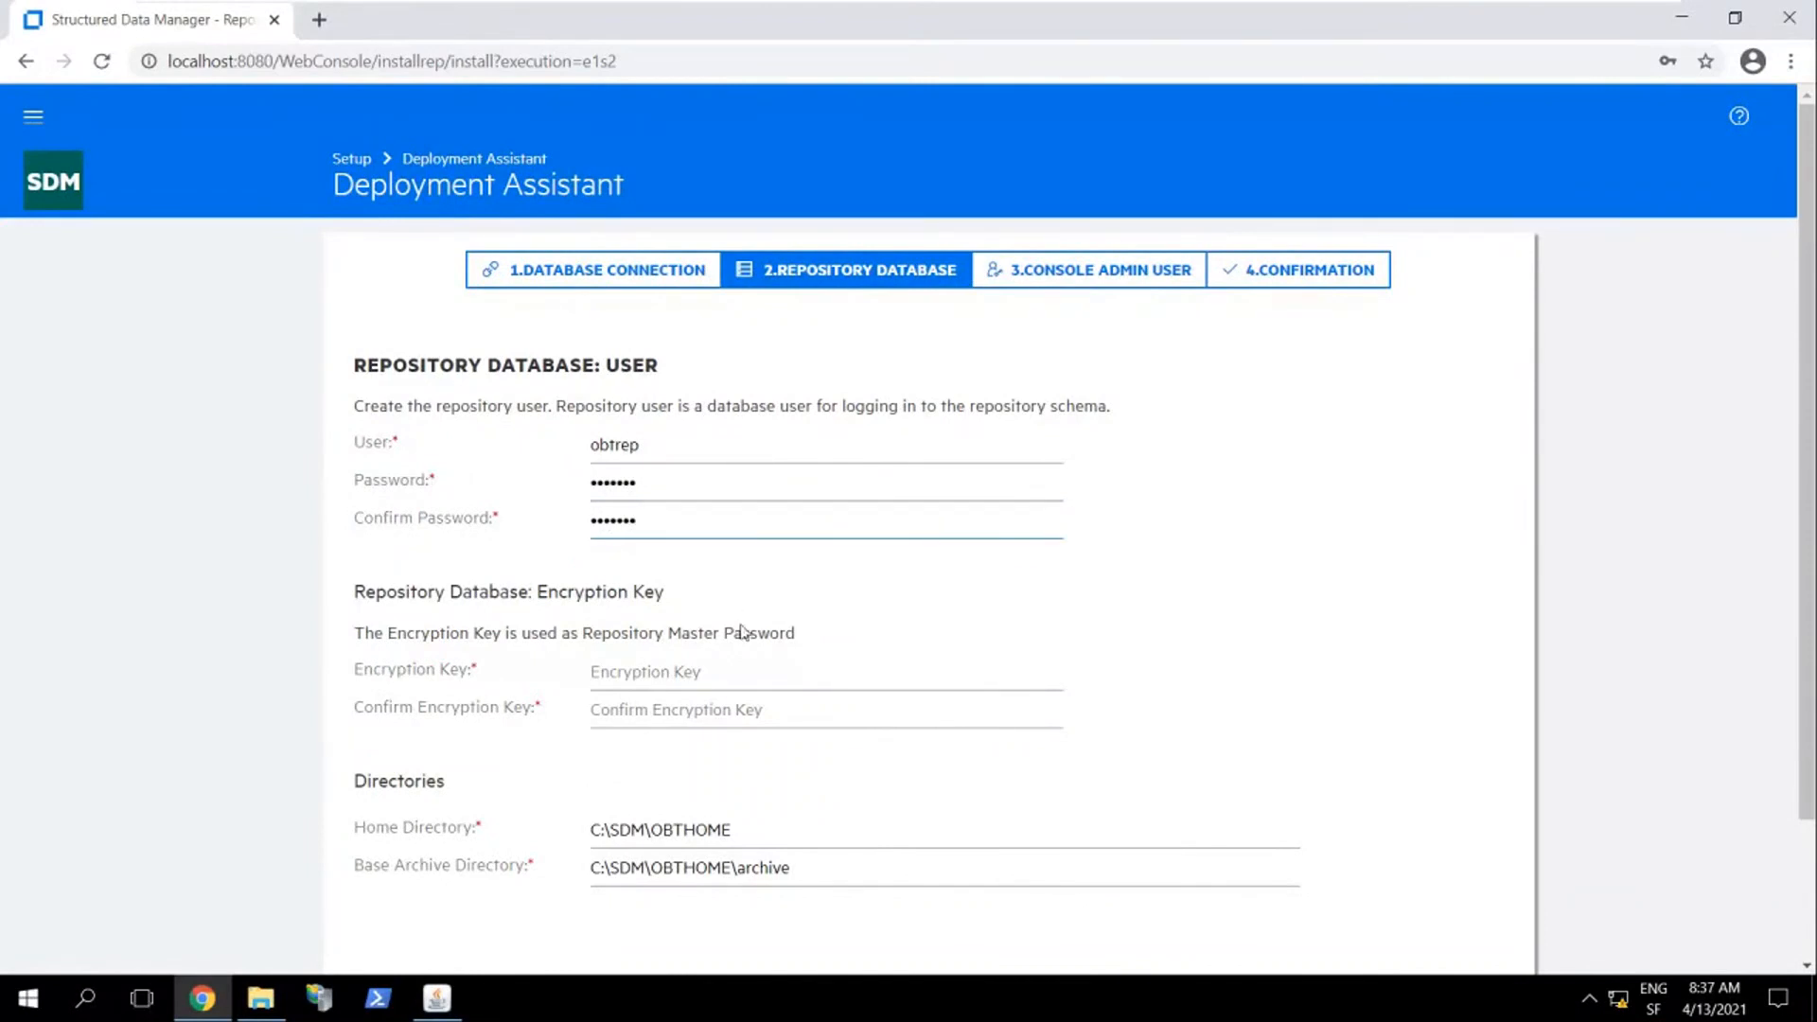
Enter and confirm the repository encryption key, keep the default directories and continue to the console administrator settings
click(645, 672)
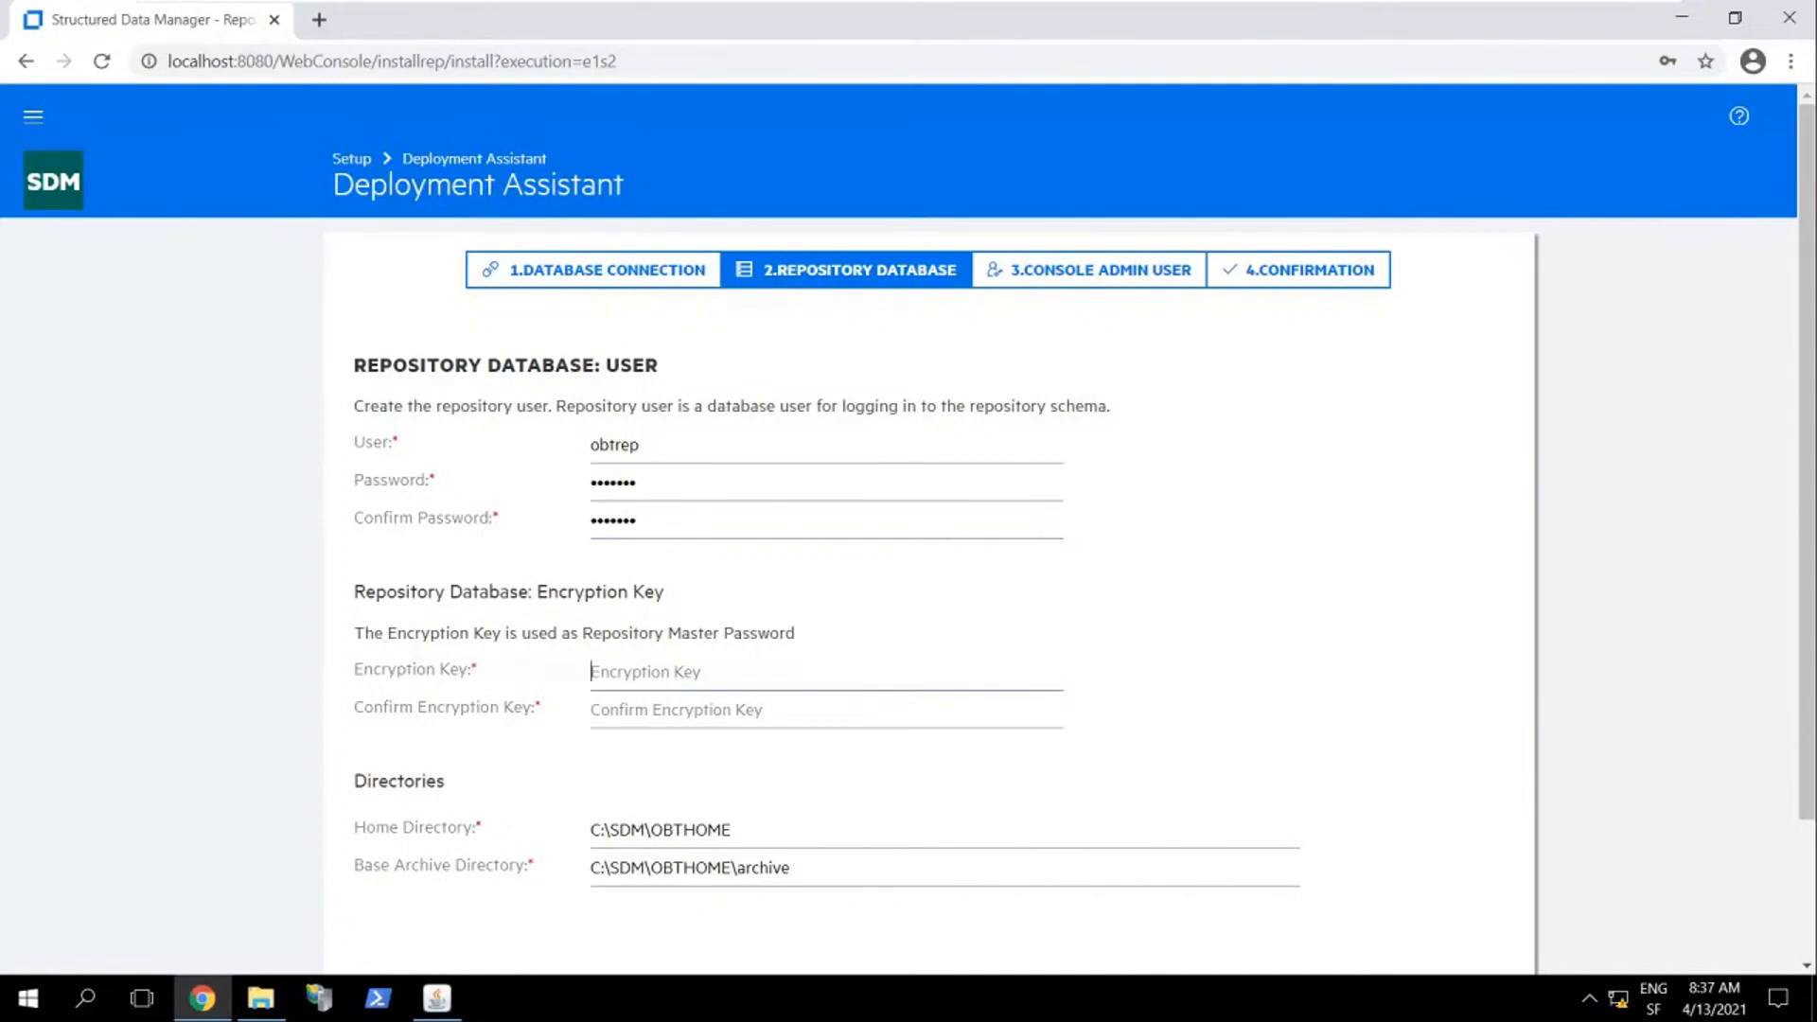
text(•••••••)
click(646, 710)
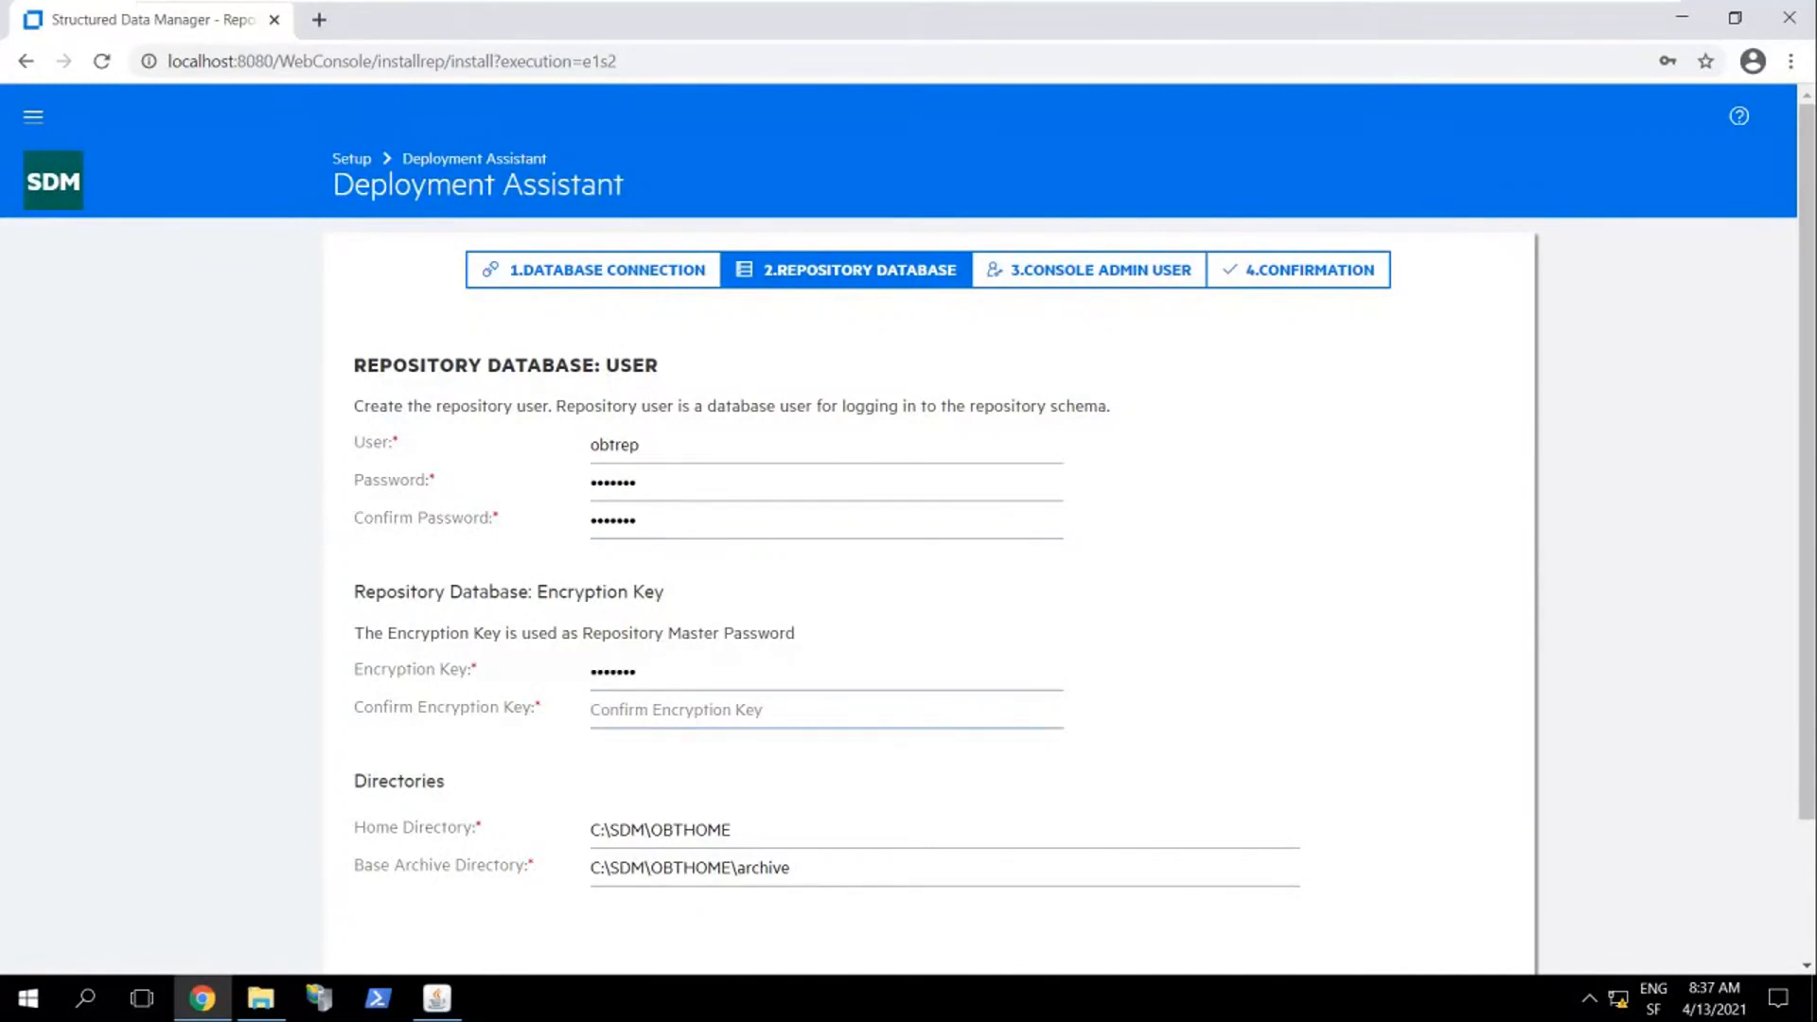
text(•••••••)
scroll(1415, 717, down, 1)
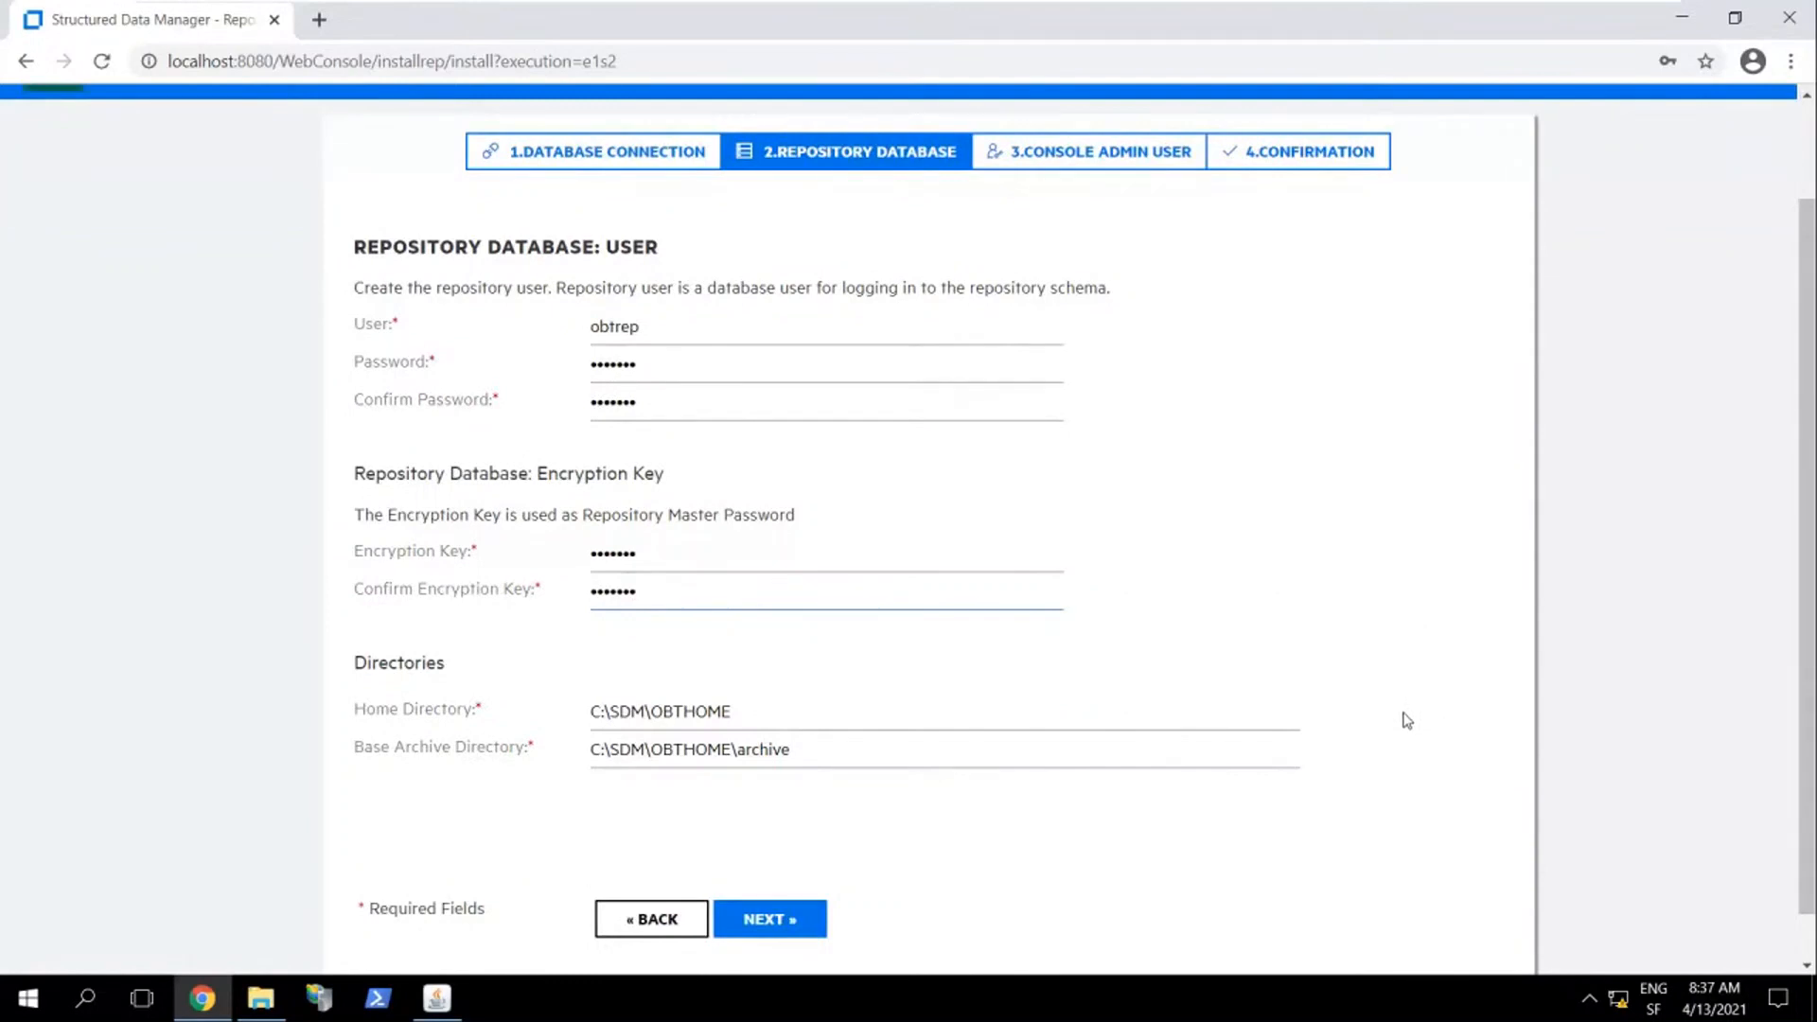
click(800, 925)
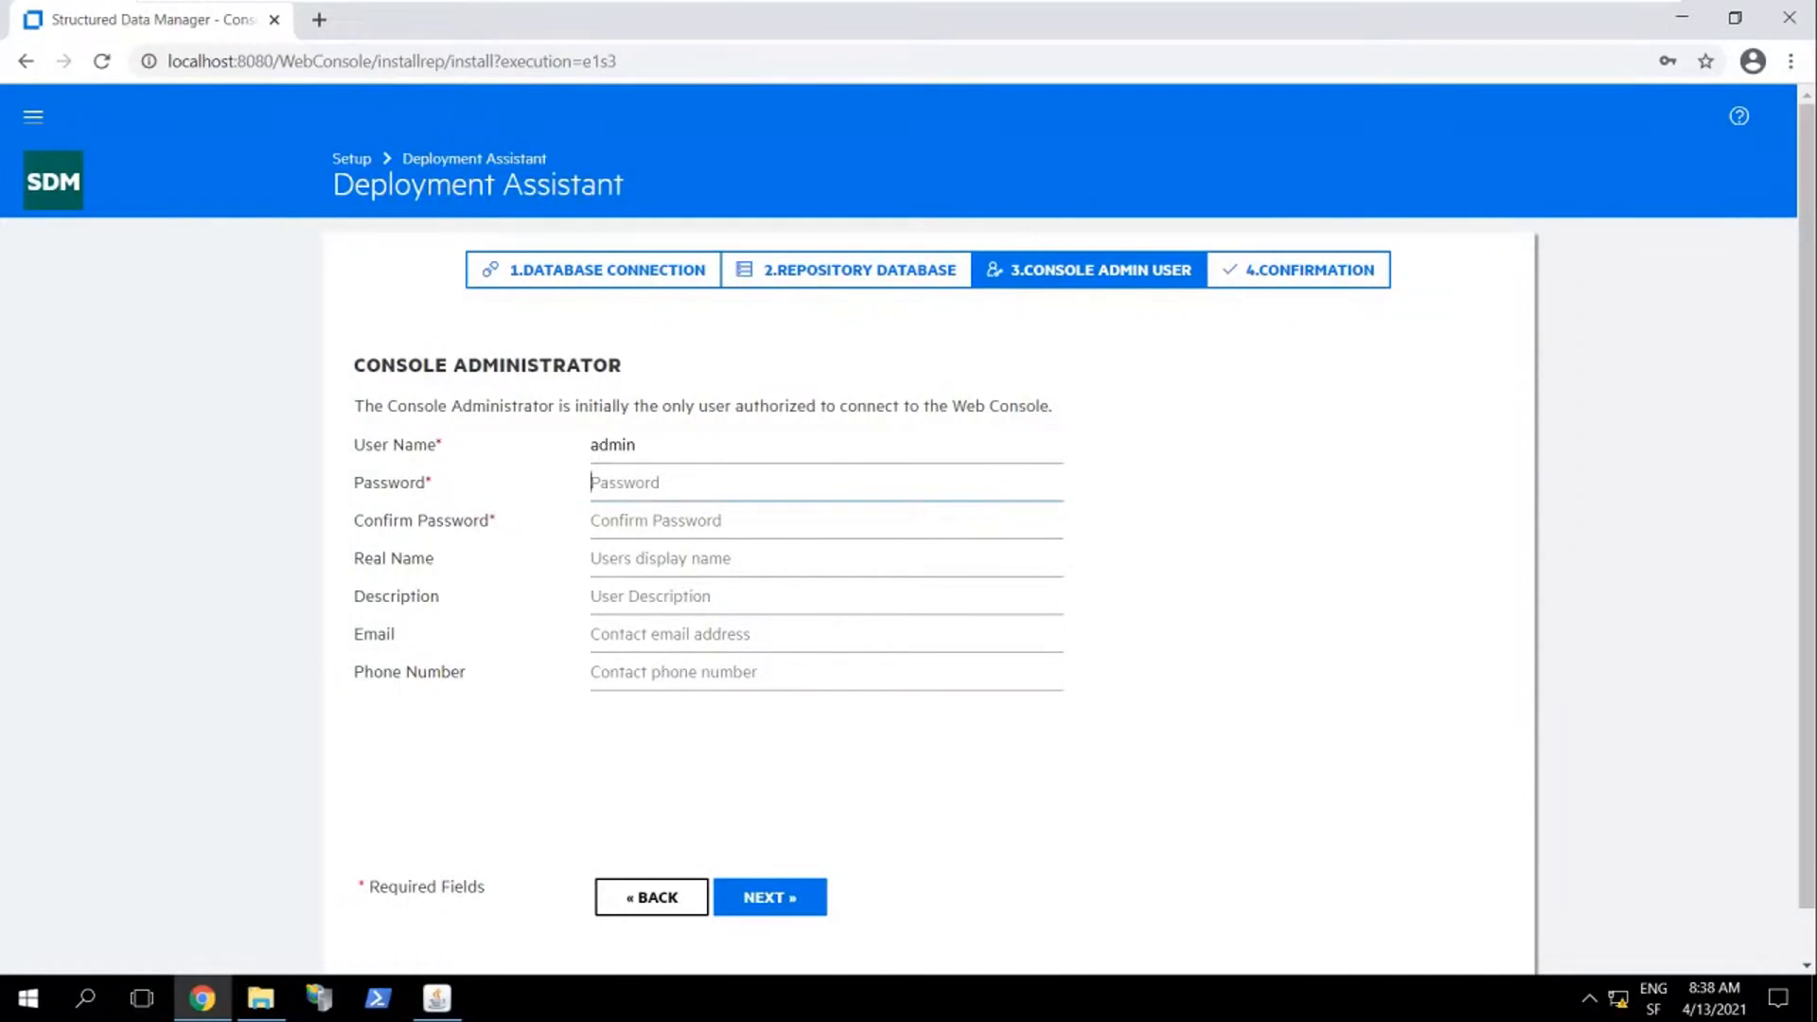
Enter and confirm the console administrator password, set the real name to Administrator and continue to the confirmation page
text(•••••••)
key(Tab)
text(•••••••)
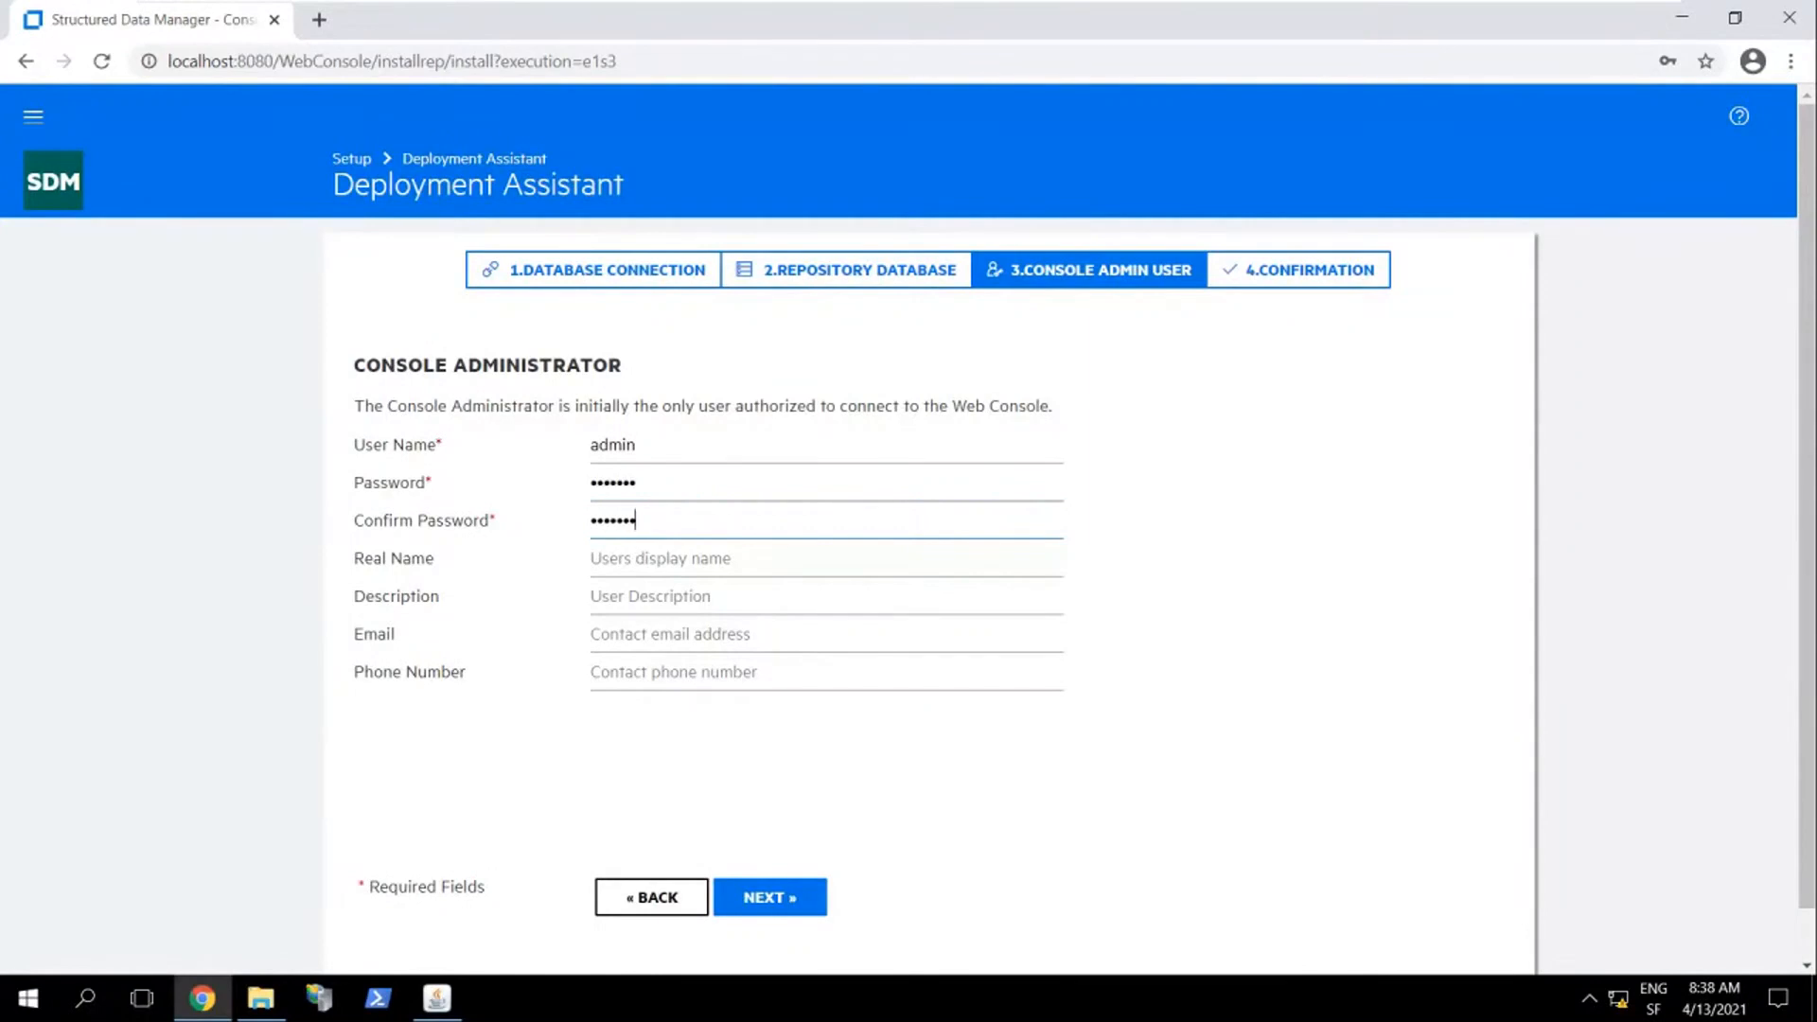
key(Tab)
text(Administrator)
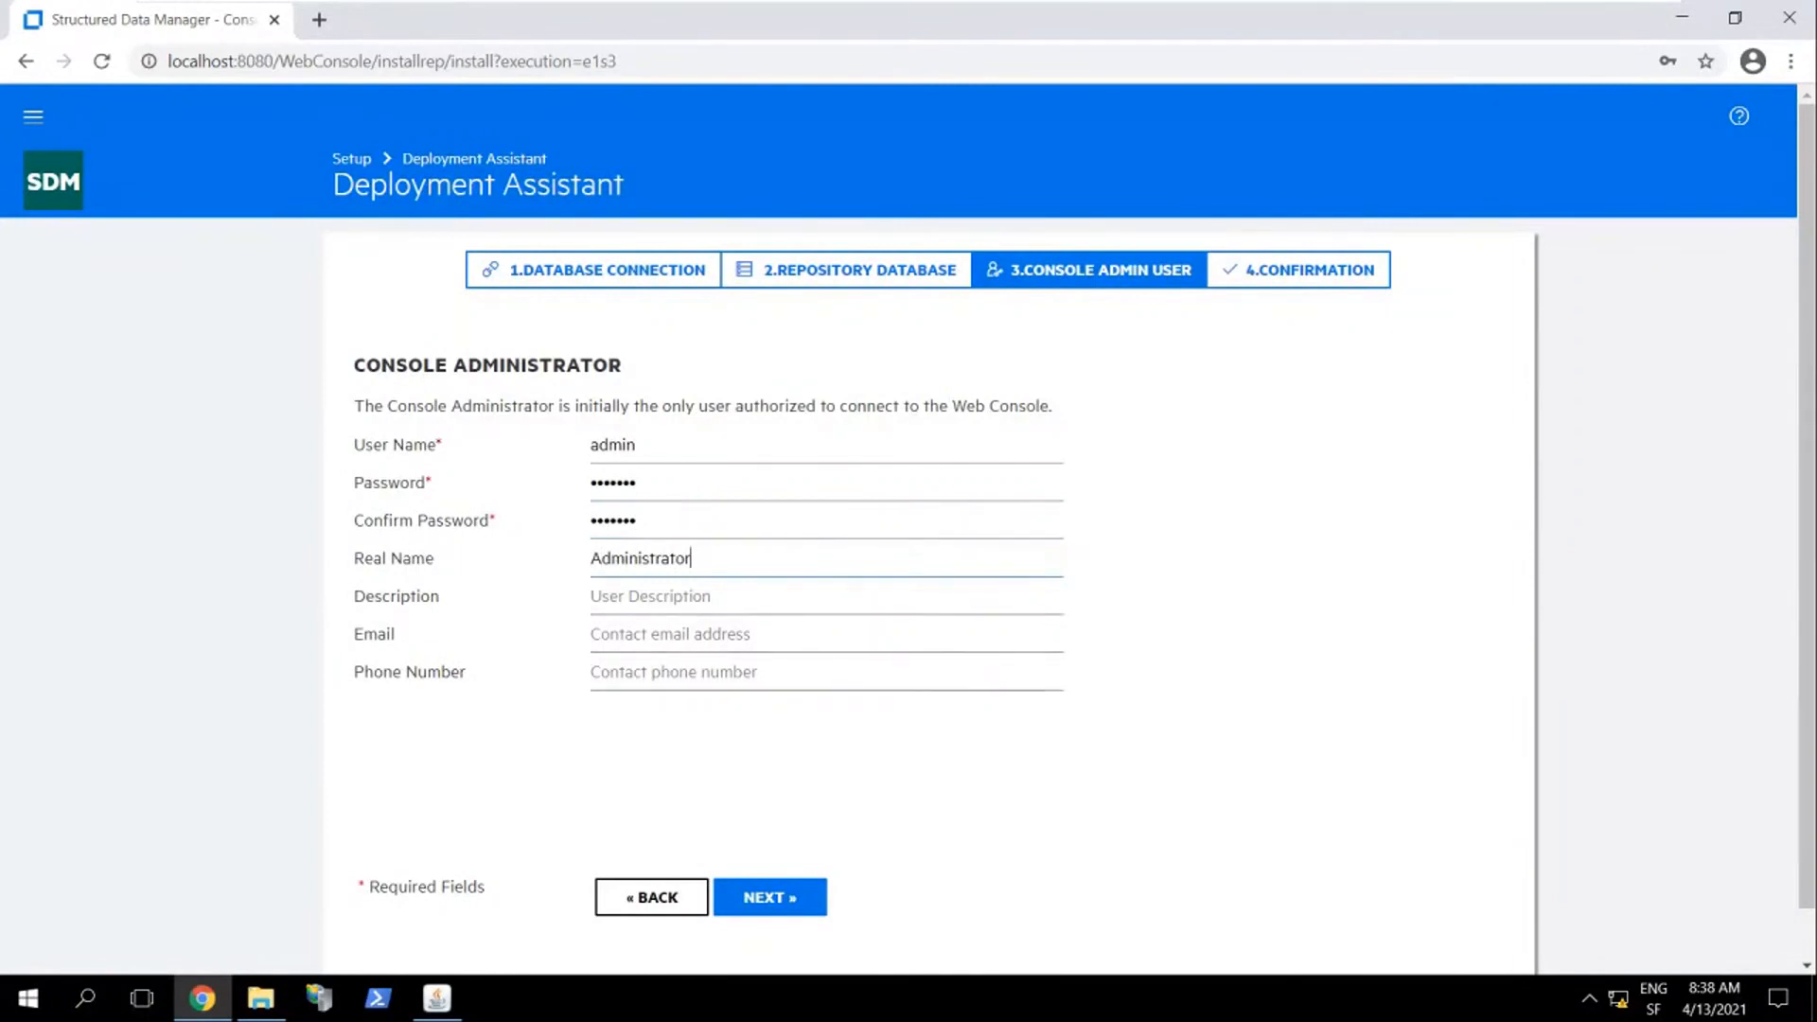
click(783, 897)
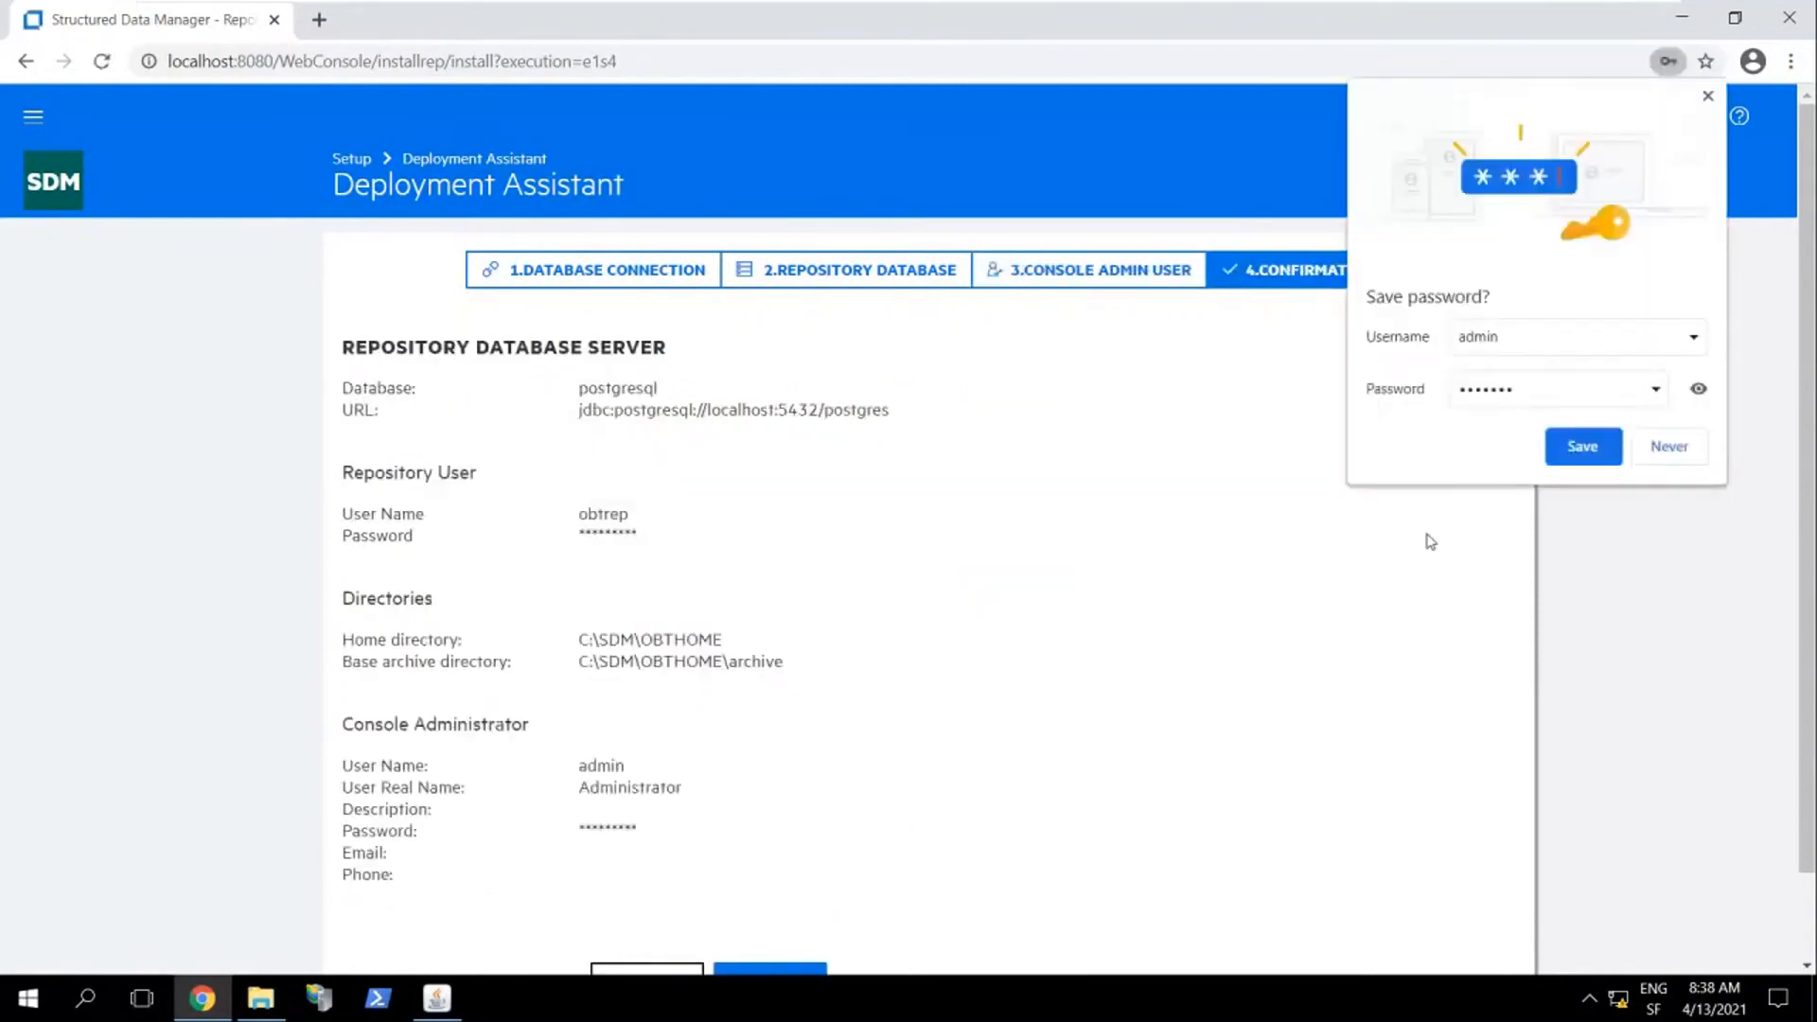
Save the admin login in the browser, dismiss the sync offer and finish the repository deployment
click(1563, 454)
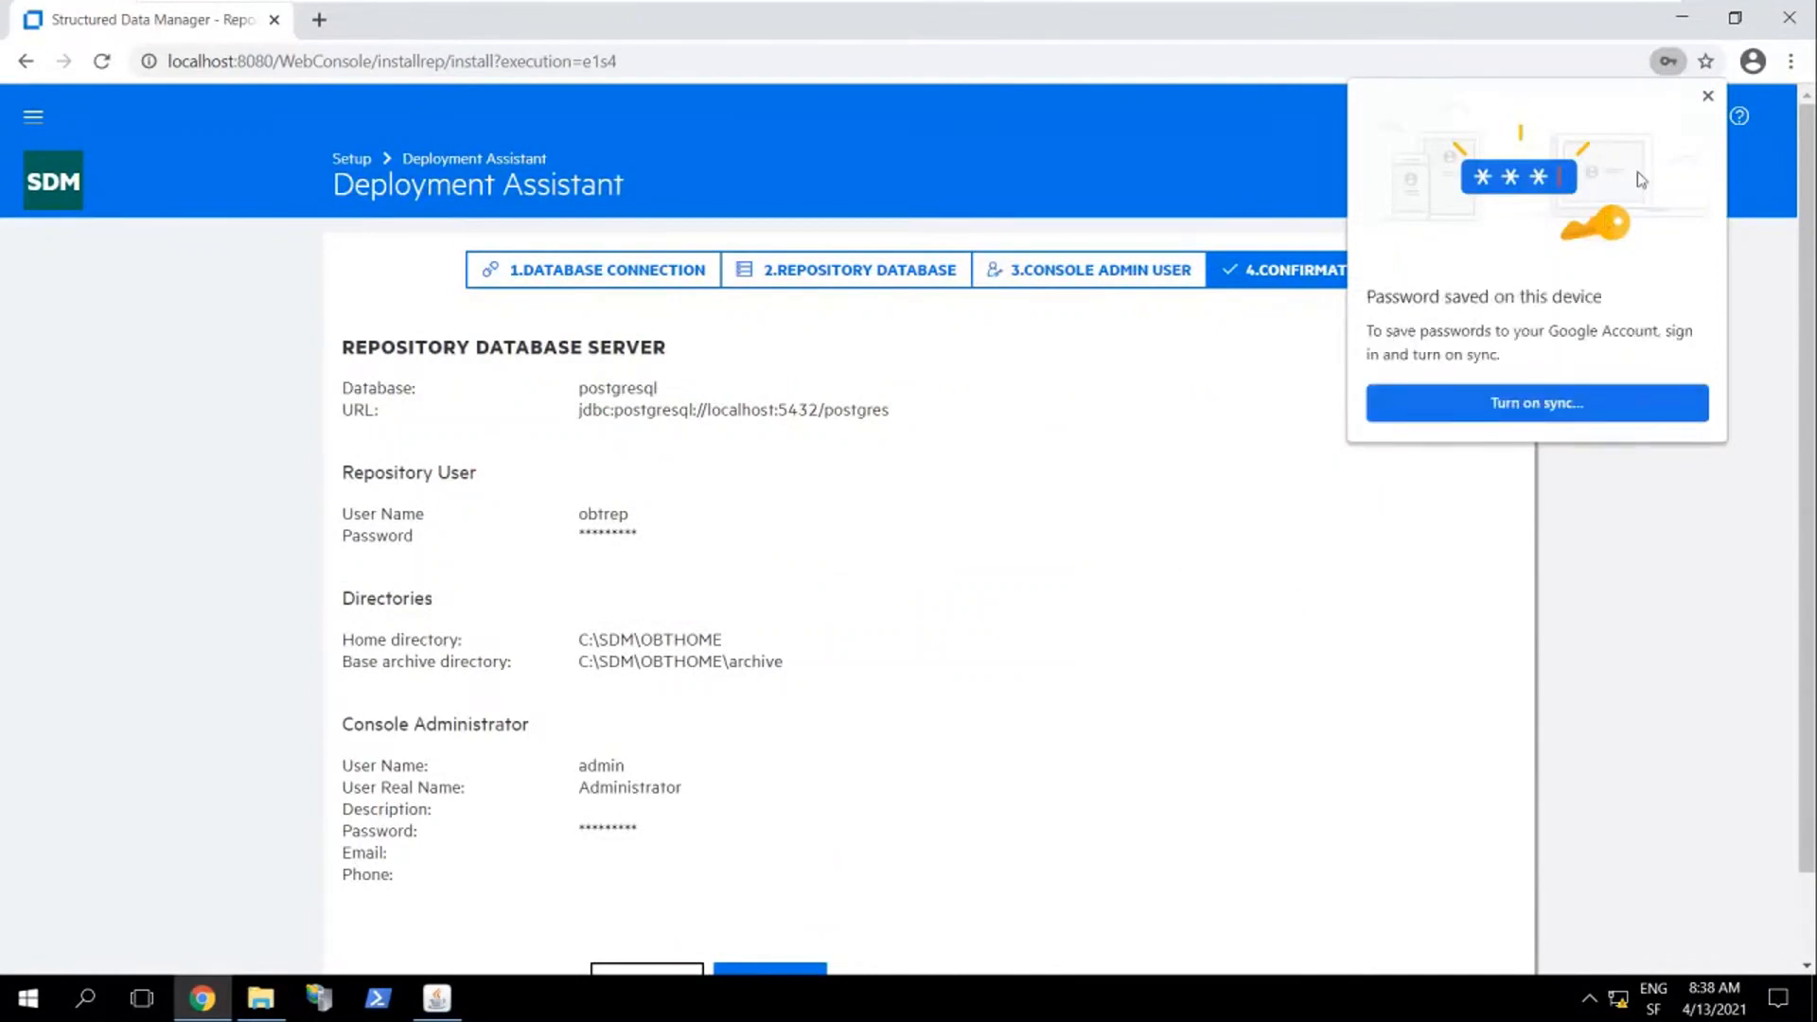
click(1709, 95)
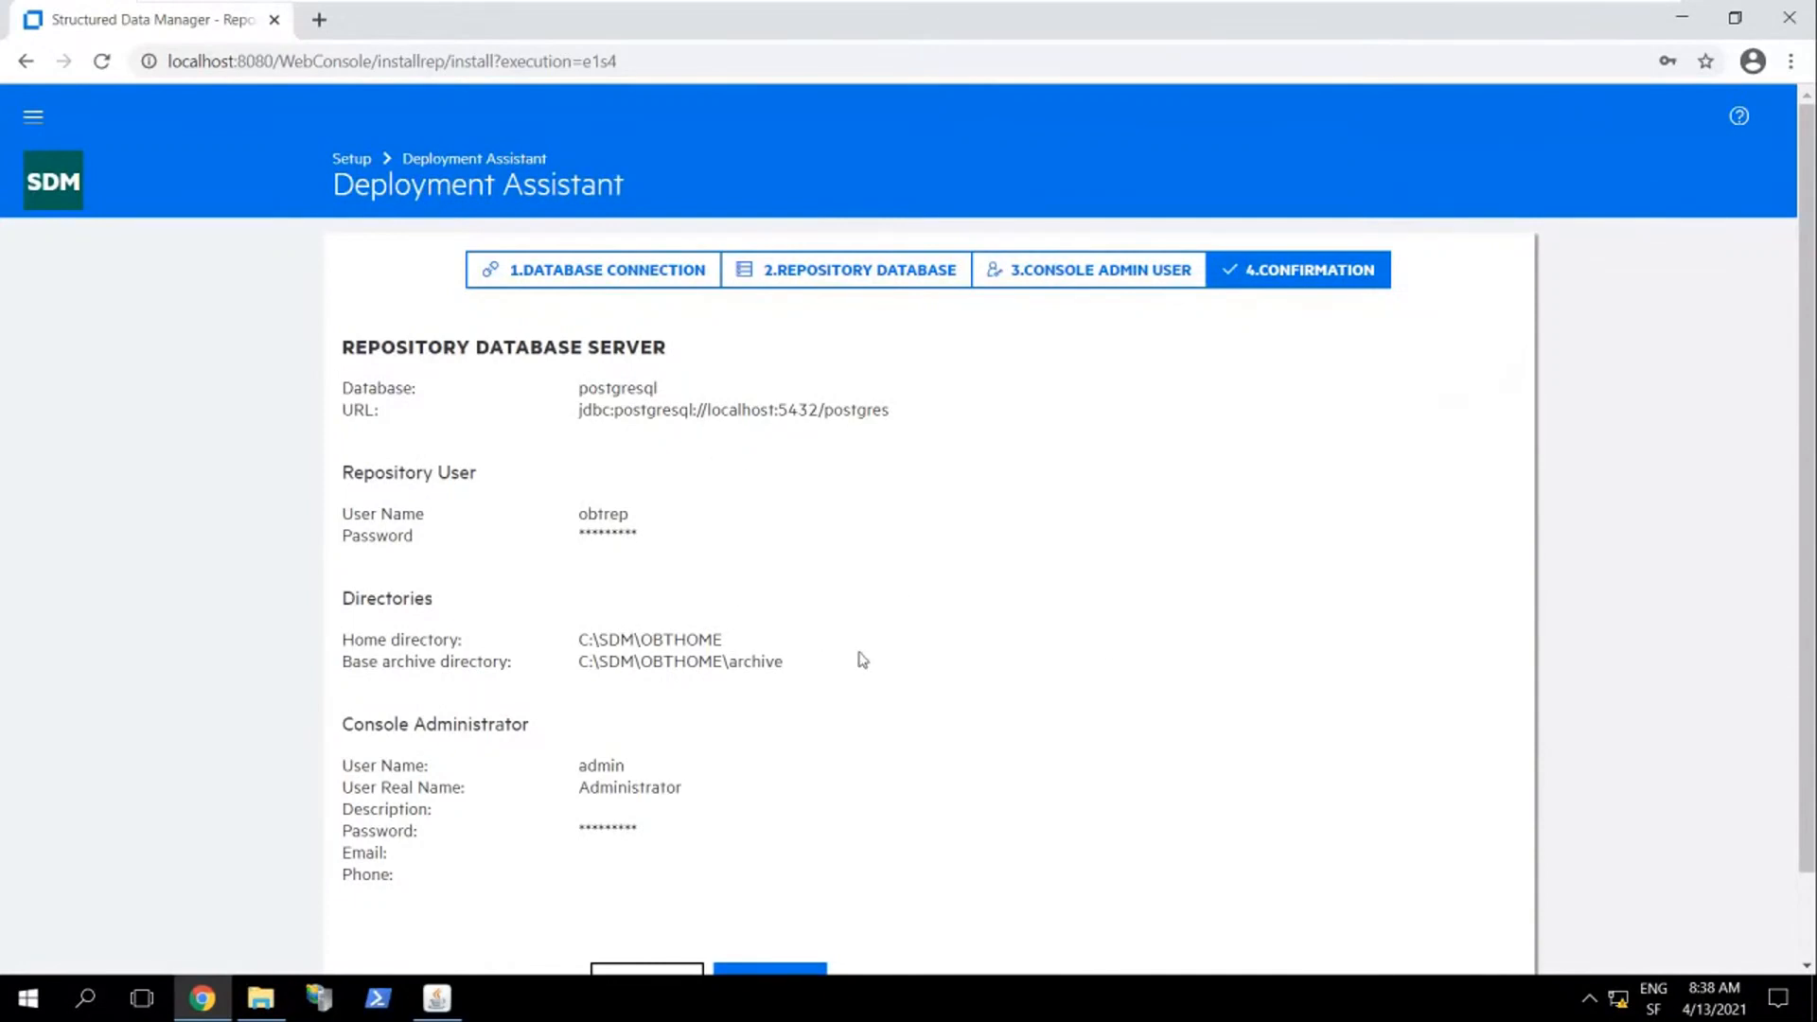
scroll(949, 696, down, 1)
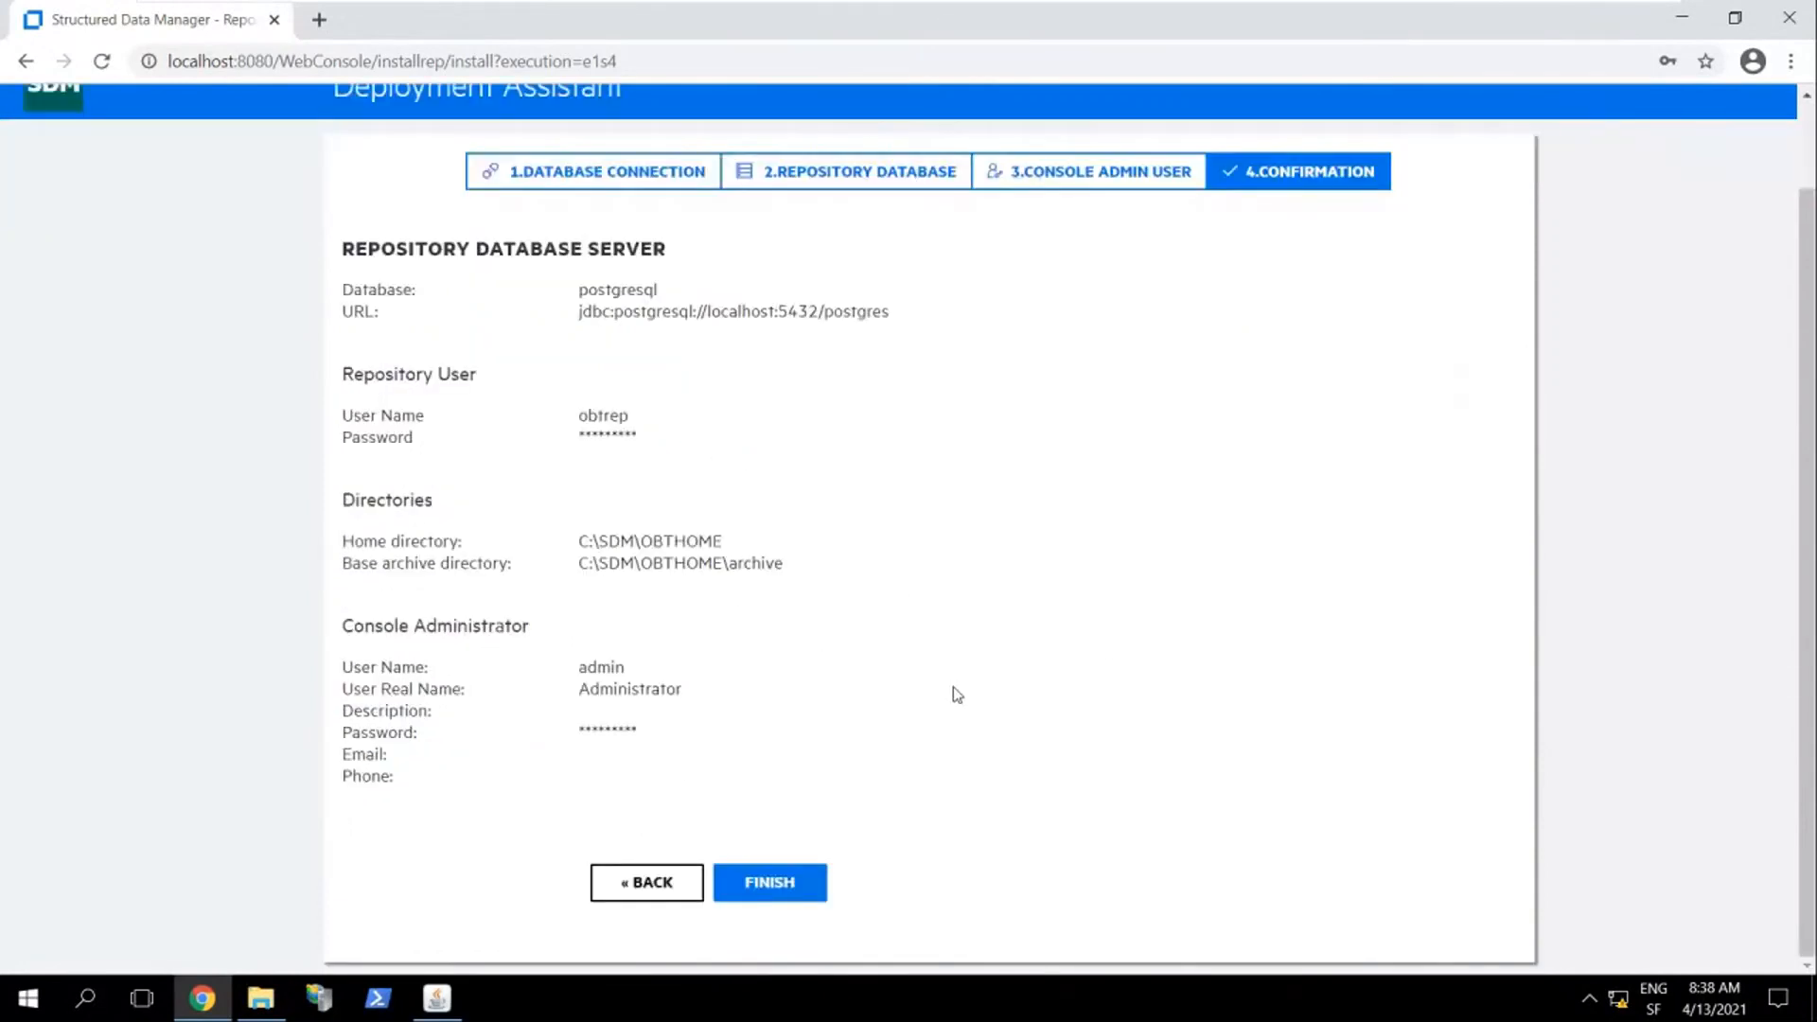
click(812, 885)
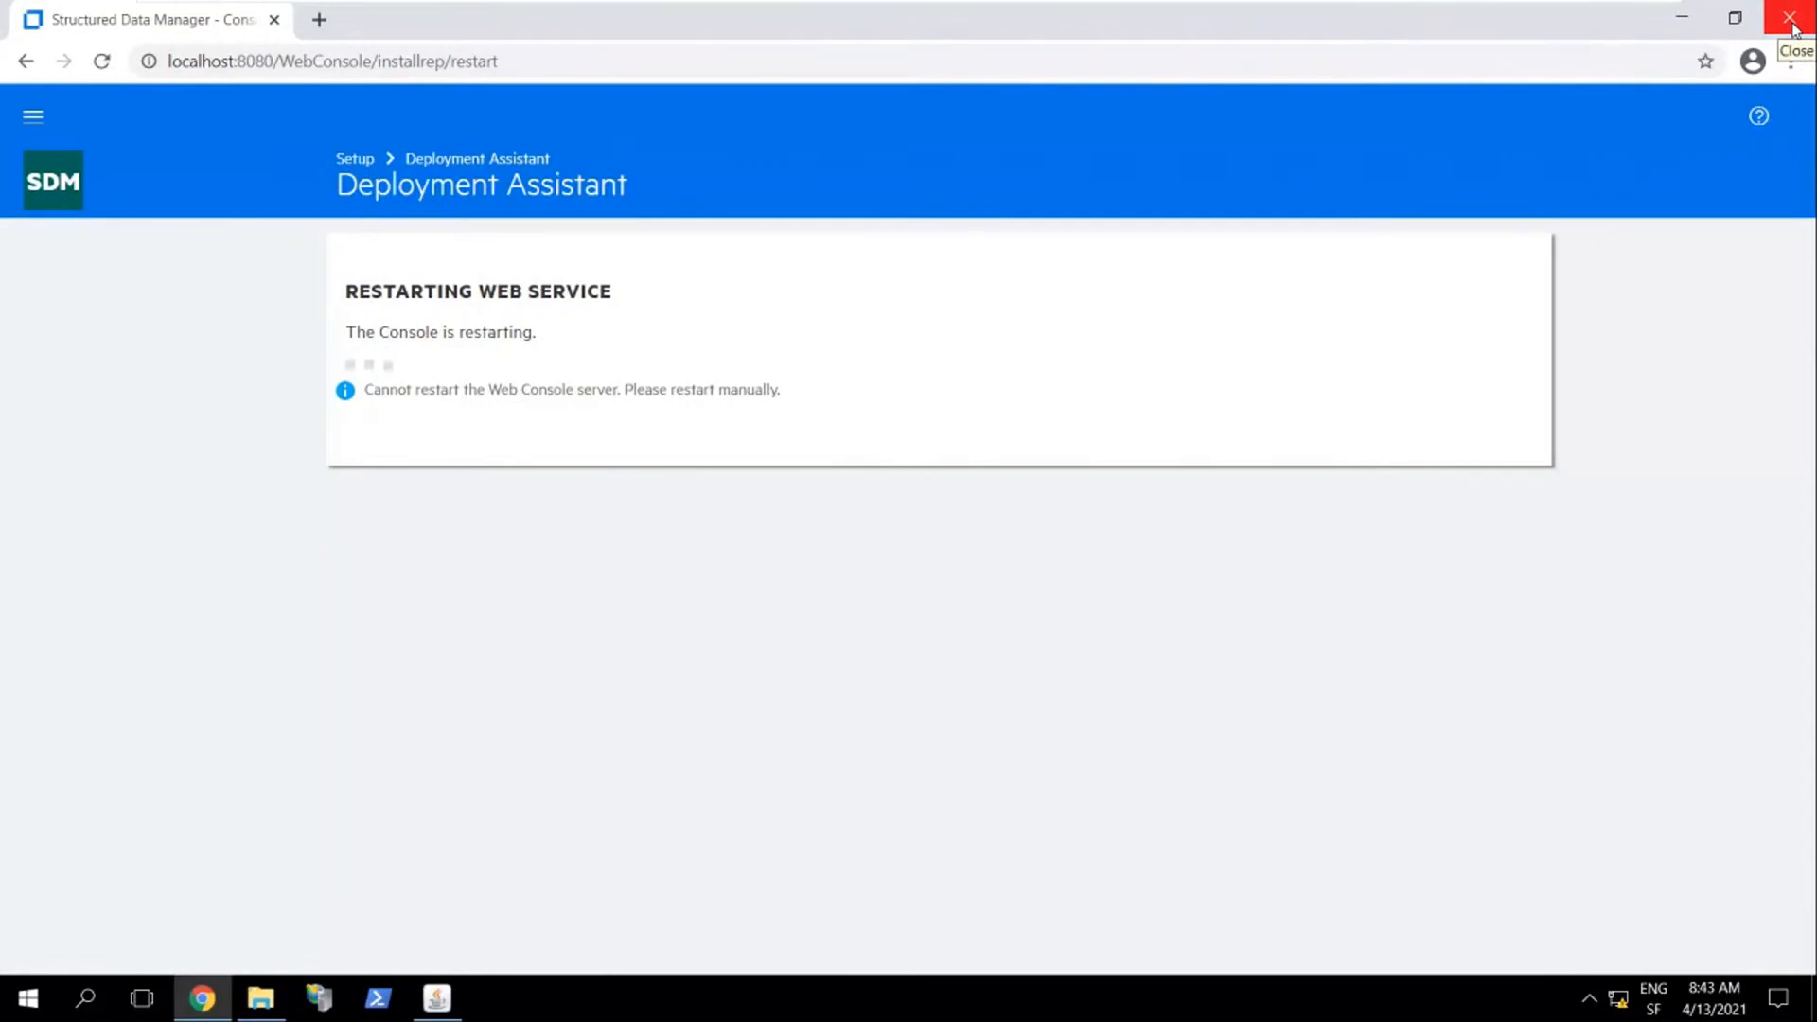
Minimize the browser, release the text selection in the Tomcat console and close that console to stop the server
click(1682, 18)
click(580, 286)
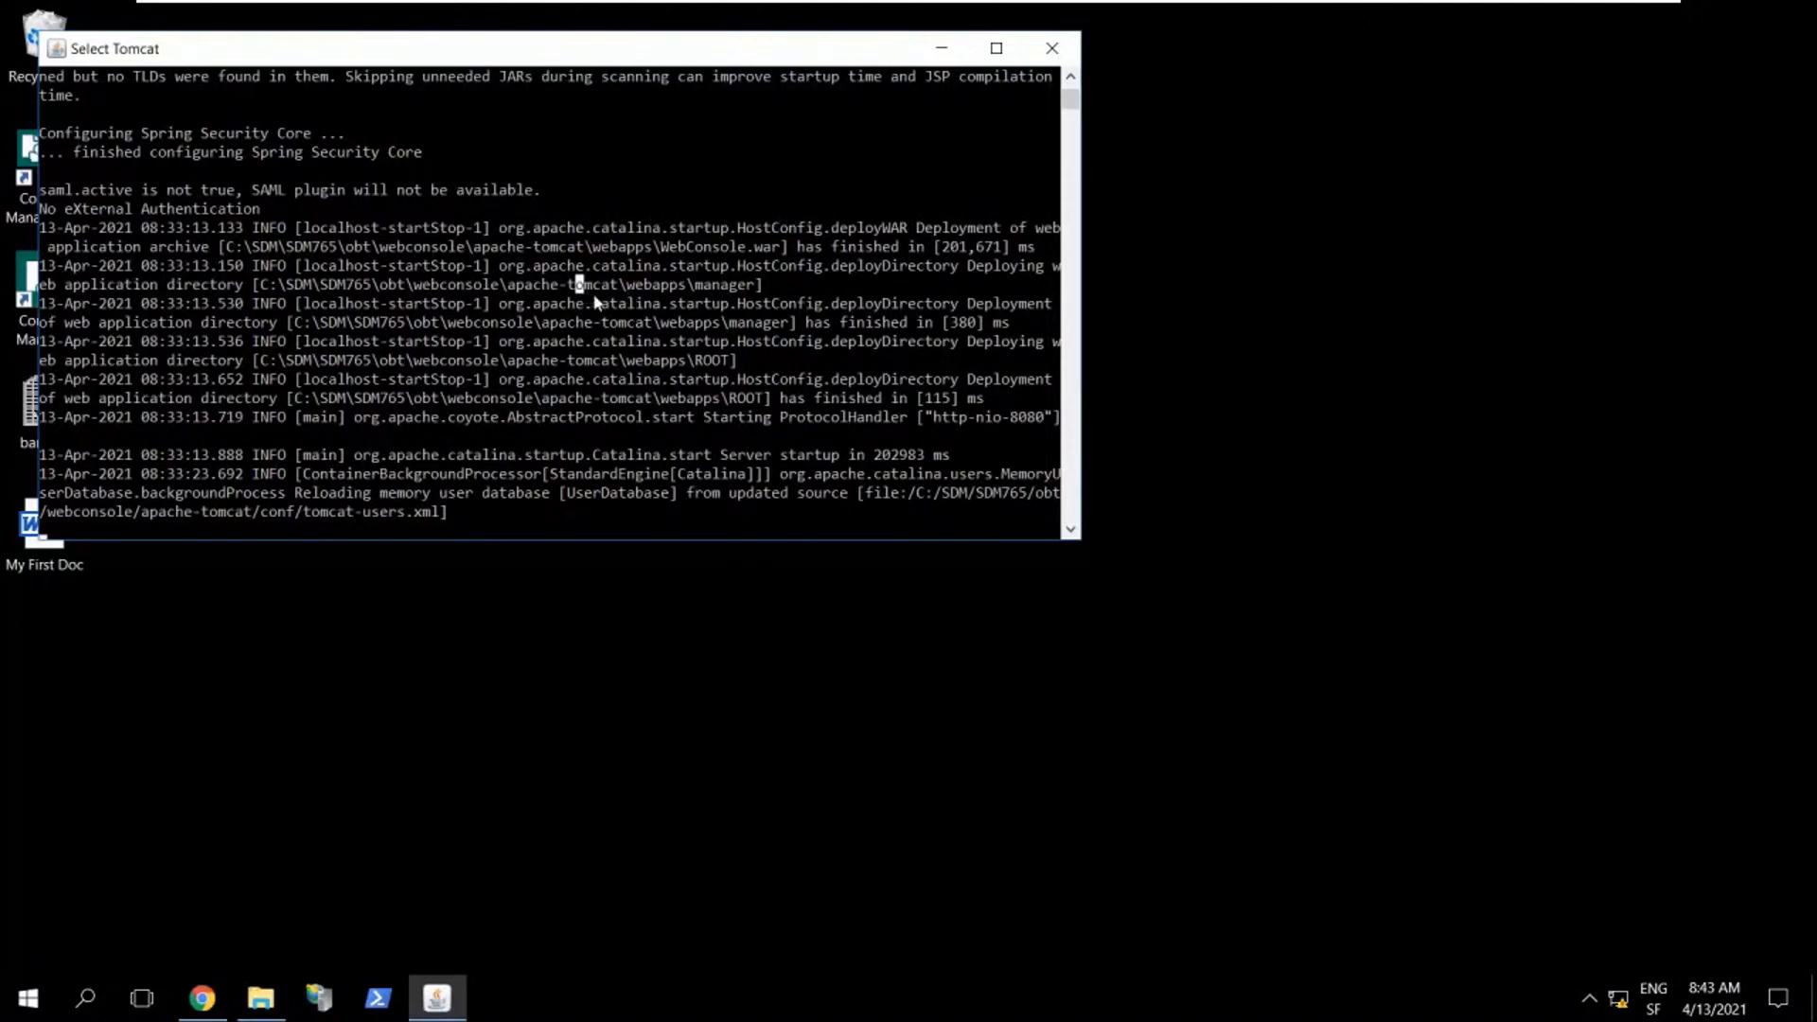
key(Escape)
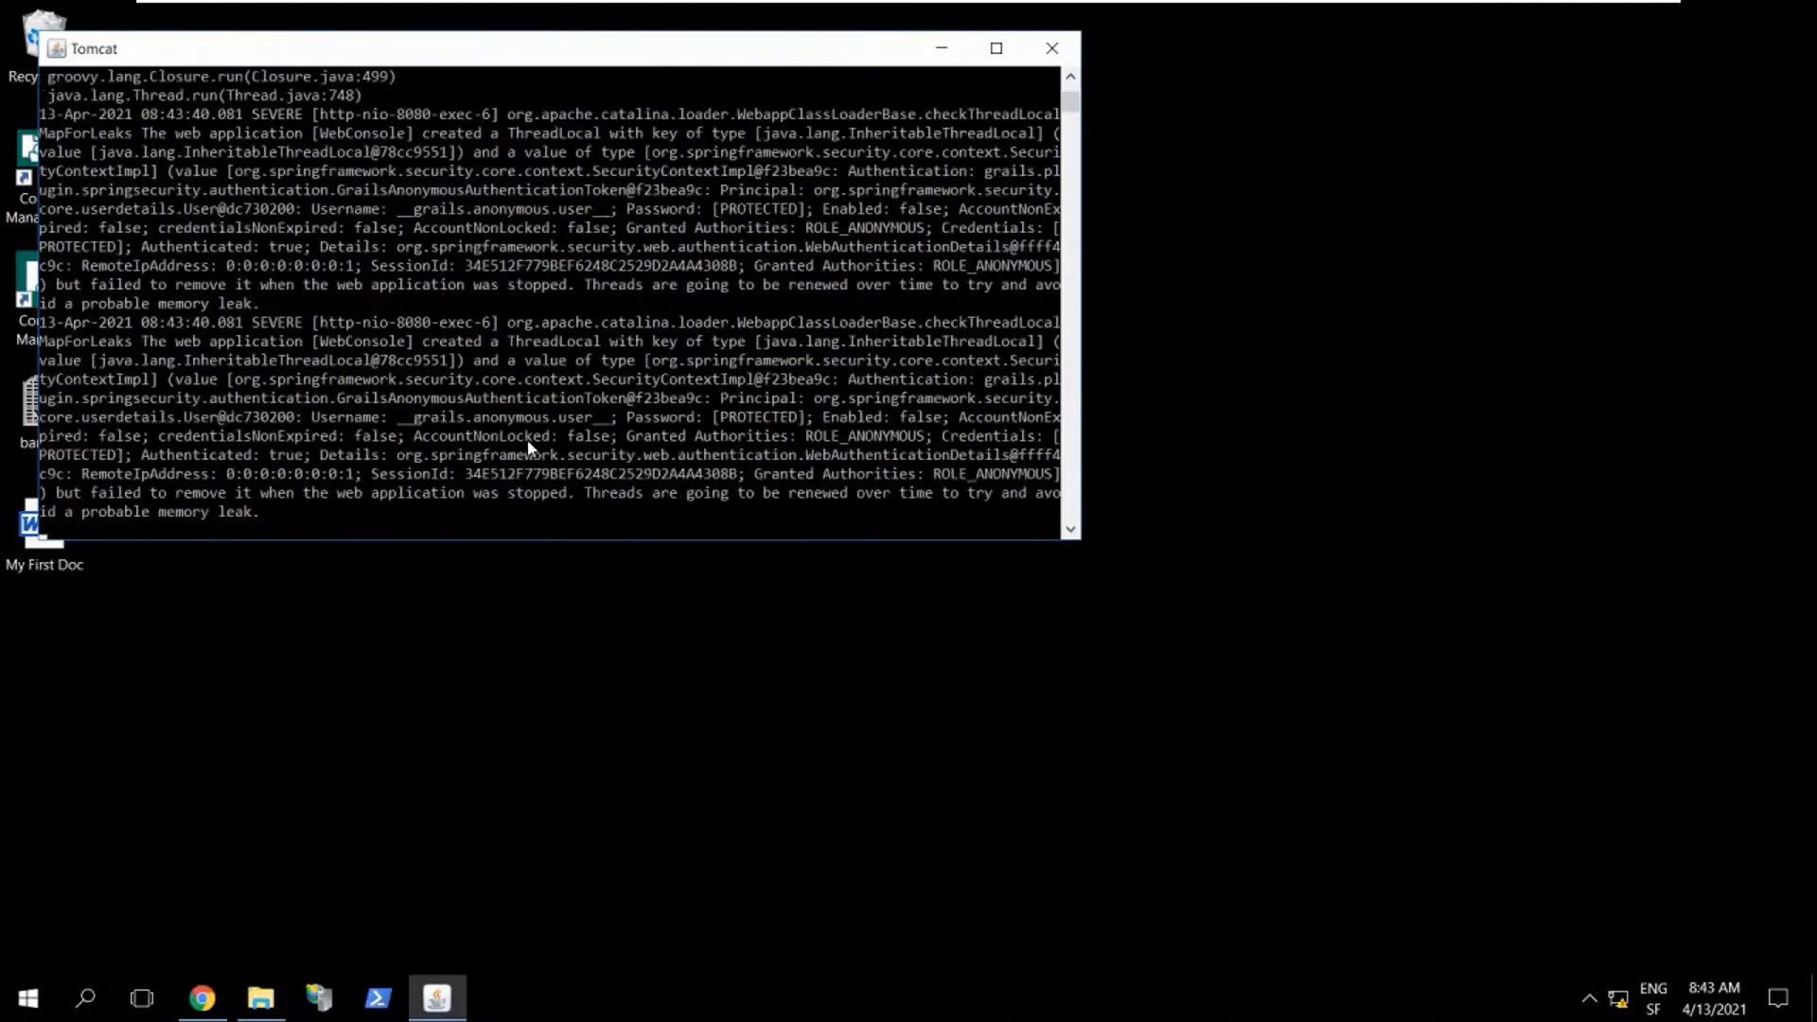
click(1052, 54)
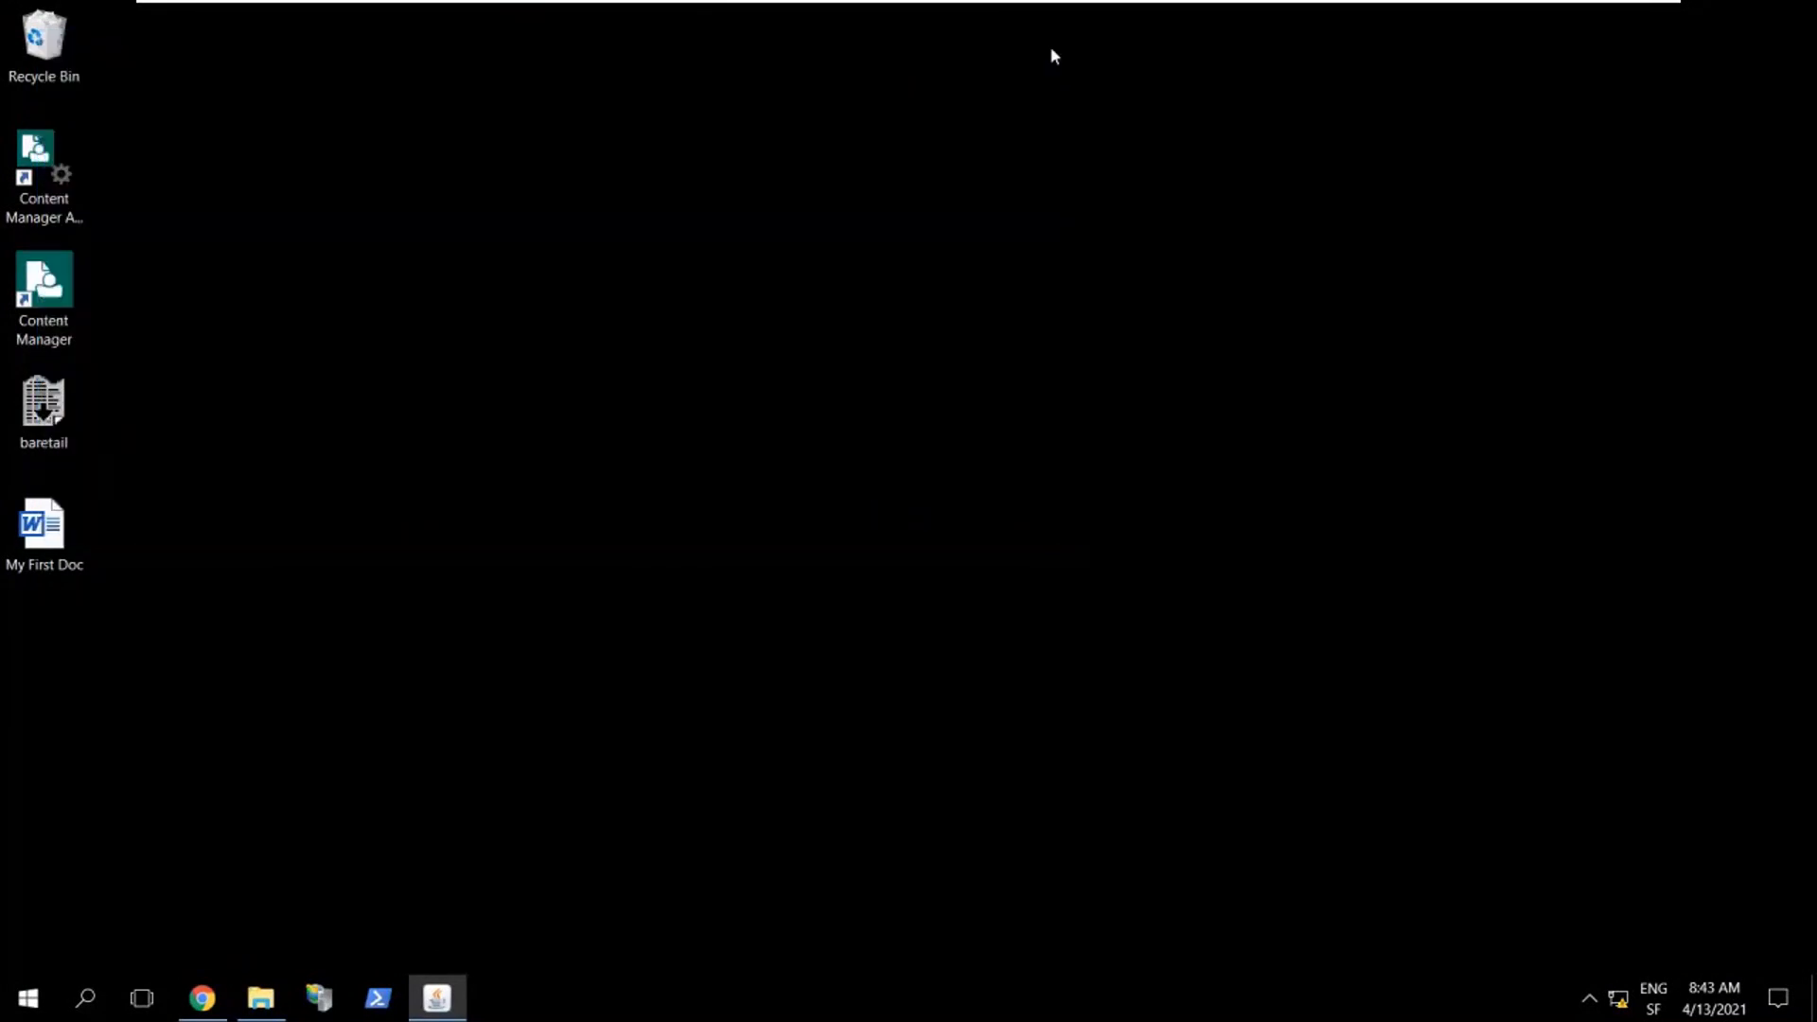
Start the web console server again from the Structured Data Manager program group
click(29, 1000)
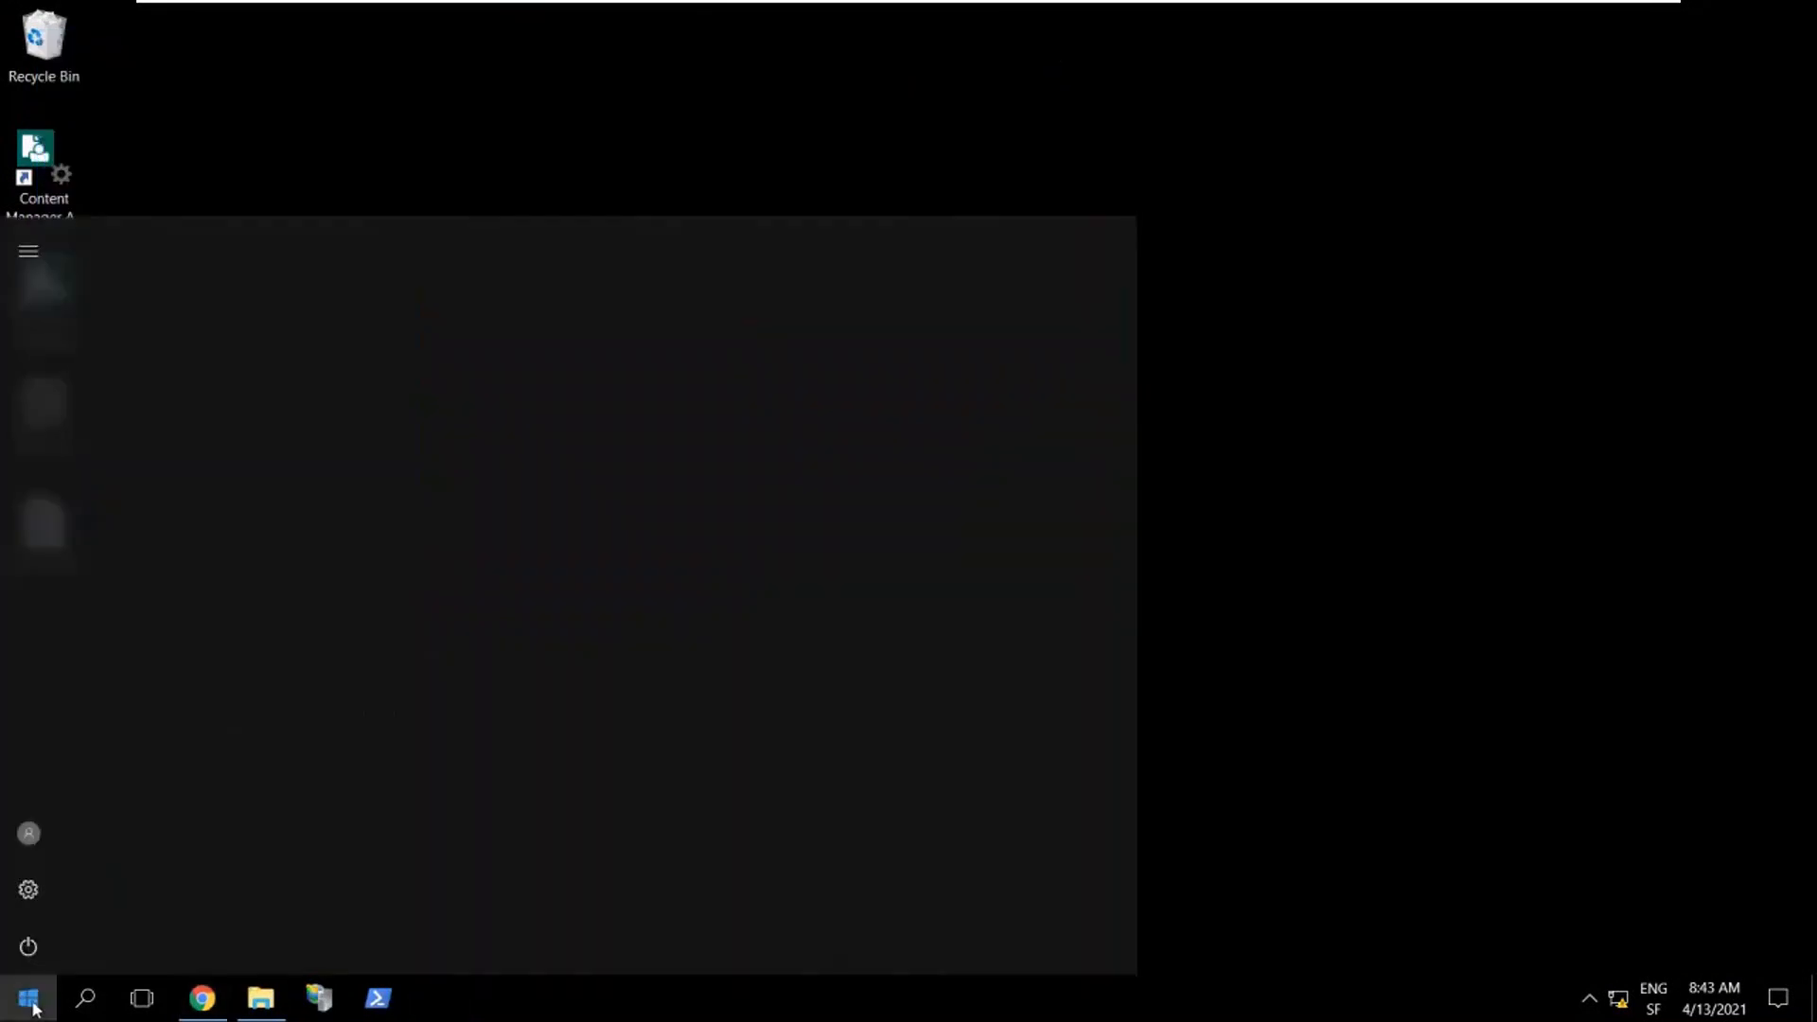
scroll(139, 895, down, 6)
scroll(141, 901, down, 5)
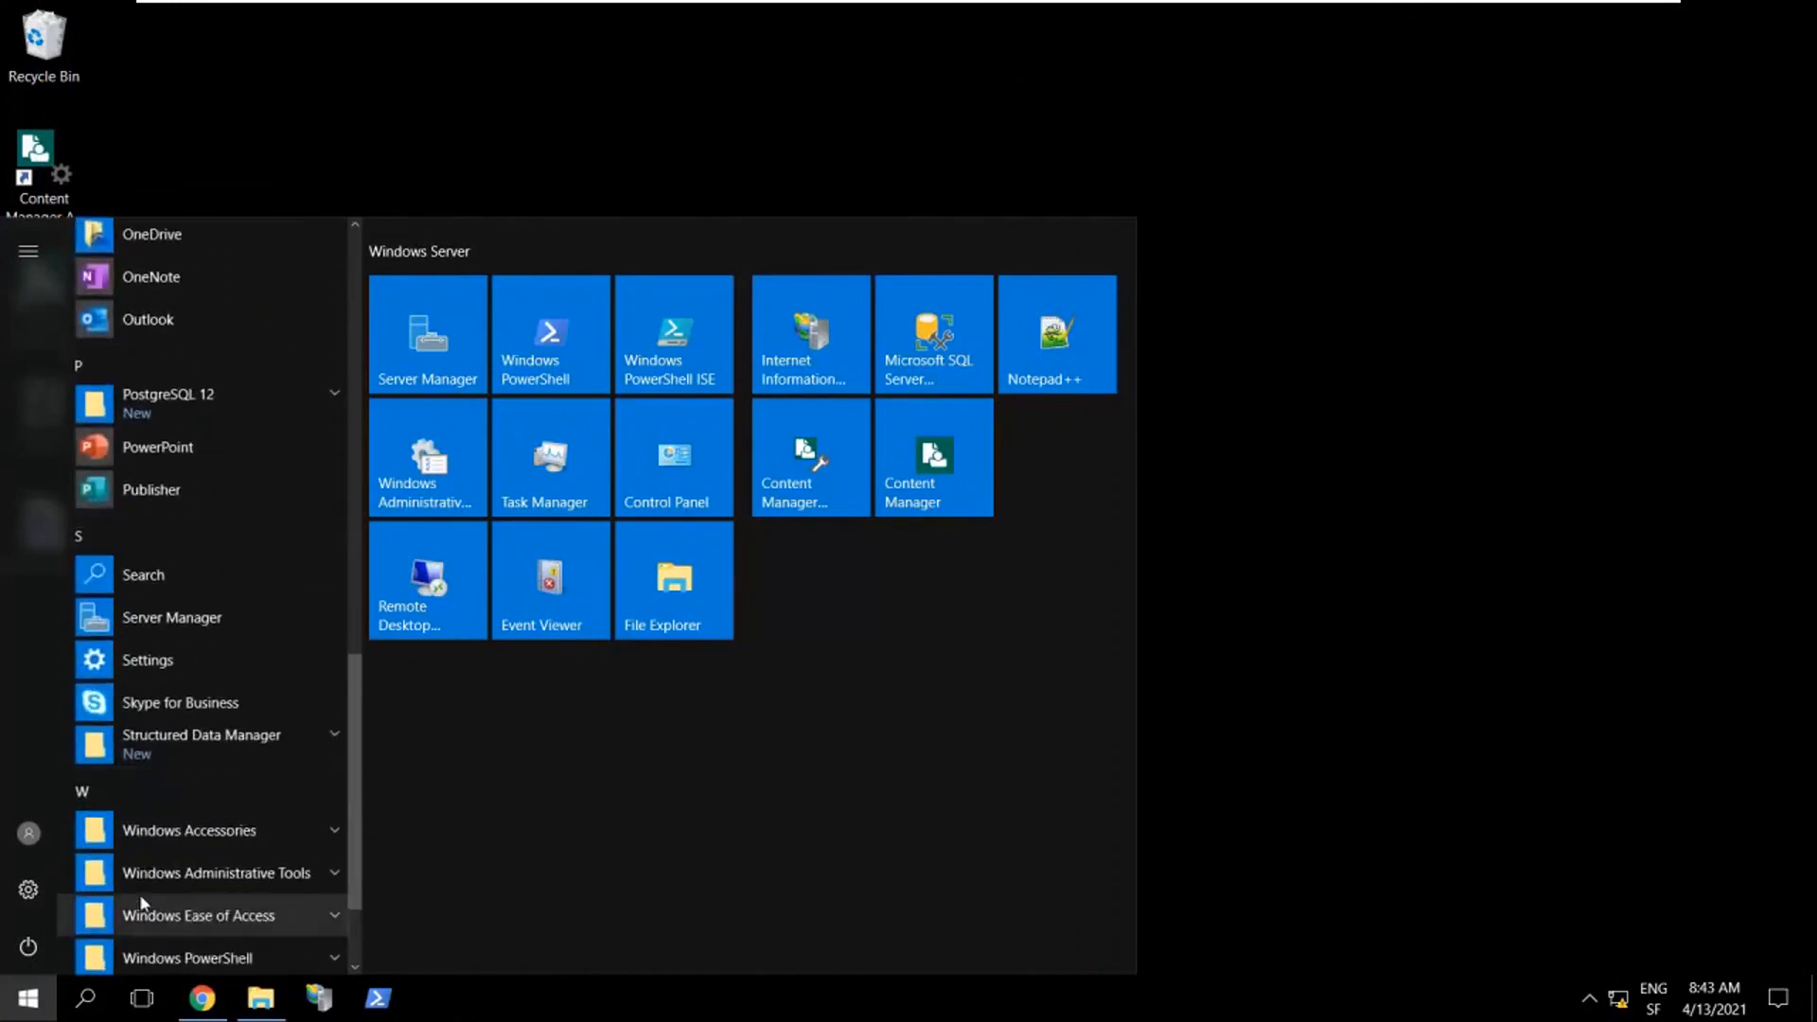
scroll(142, 904, down, 2)
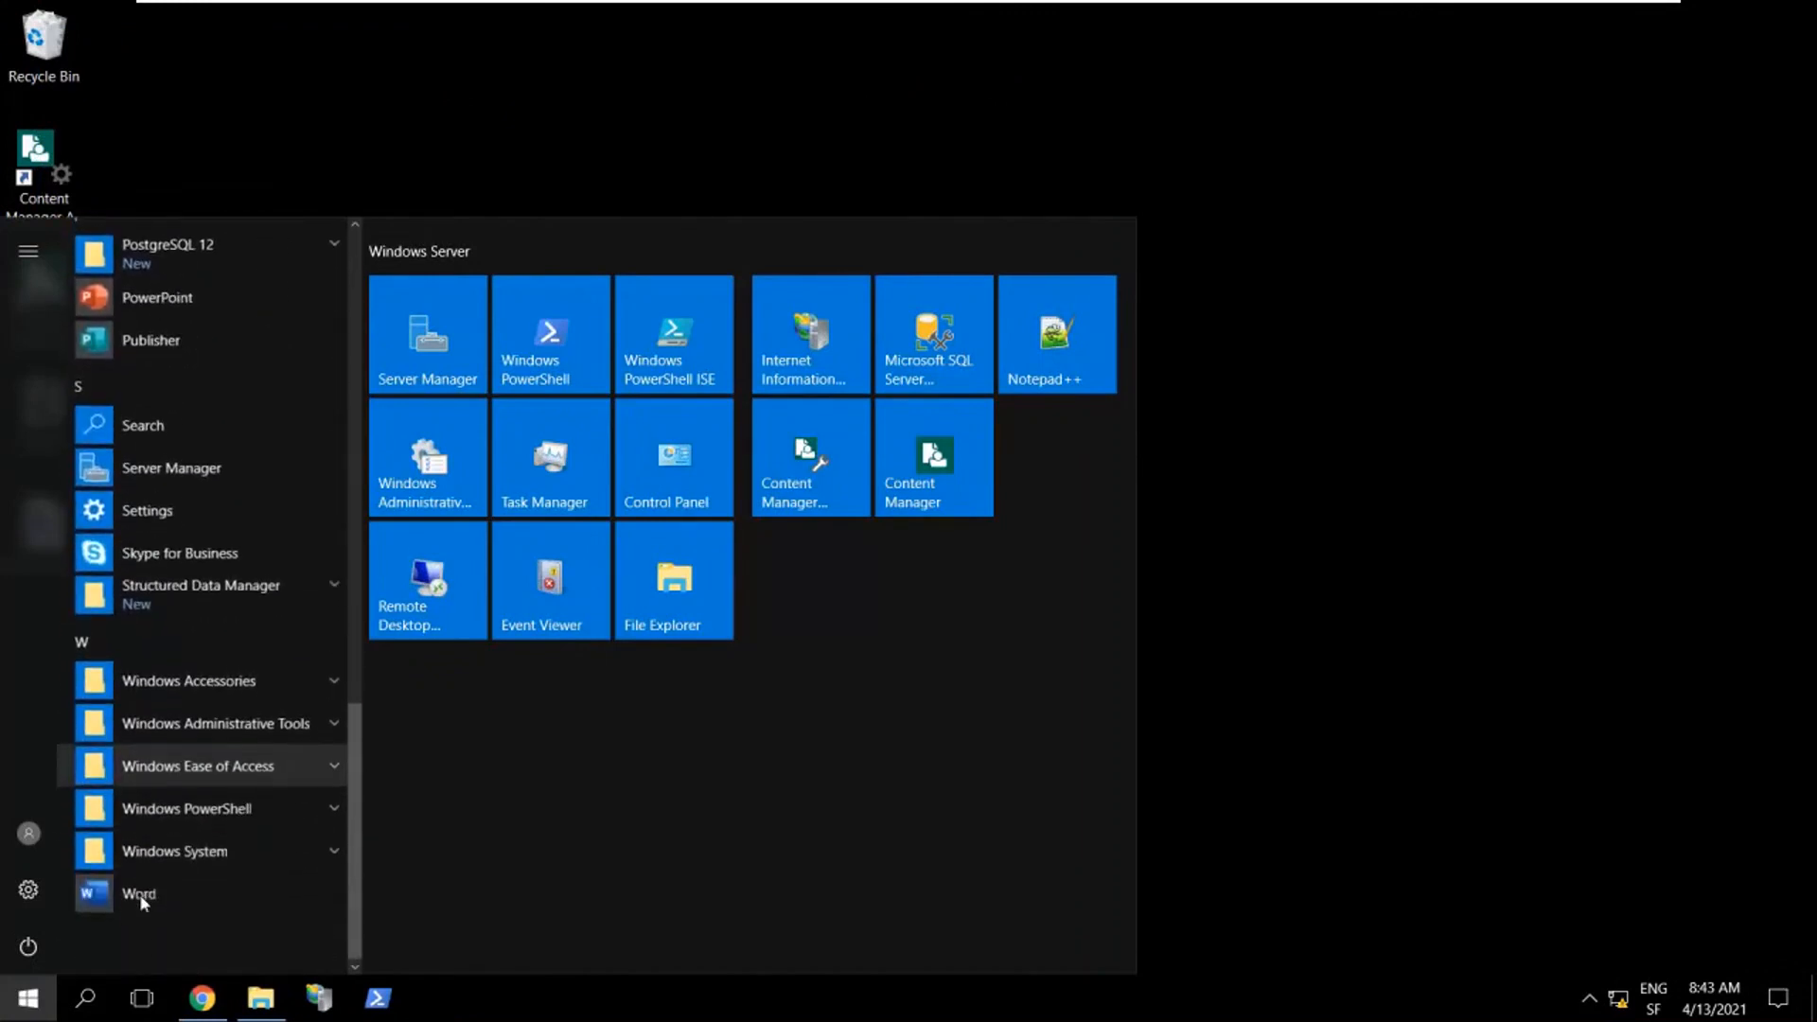
click(200, 594)
click(270, 670)
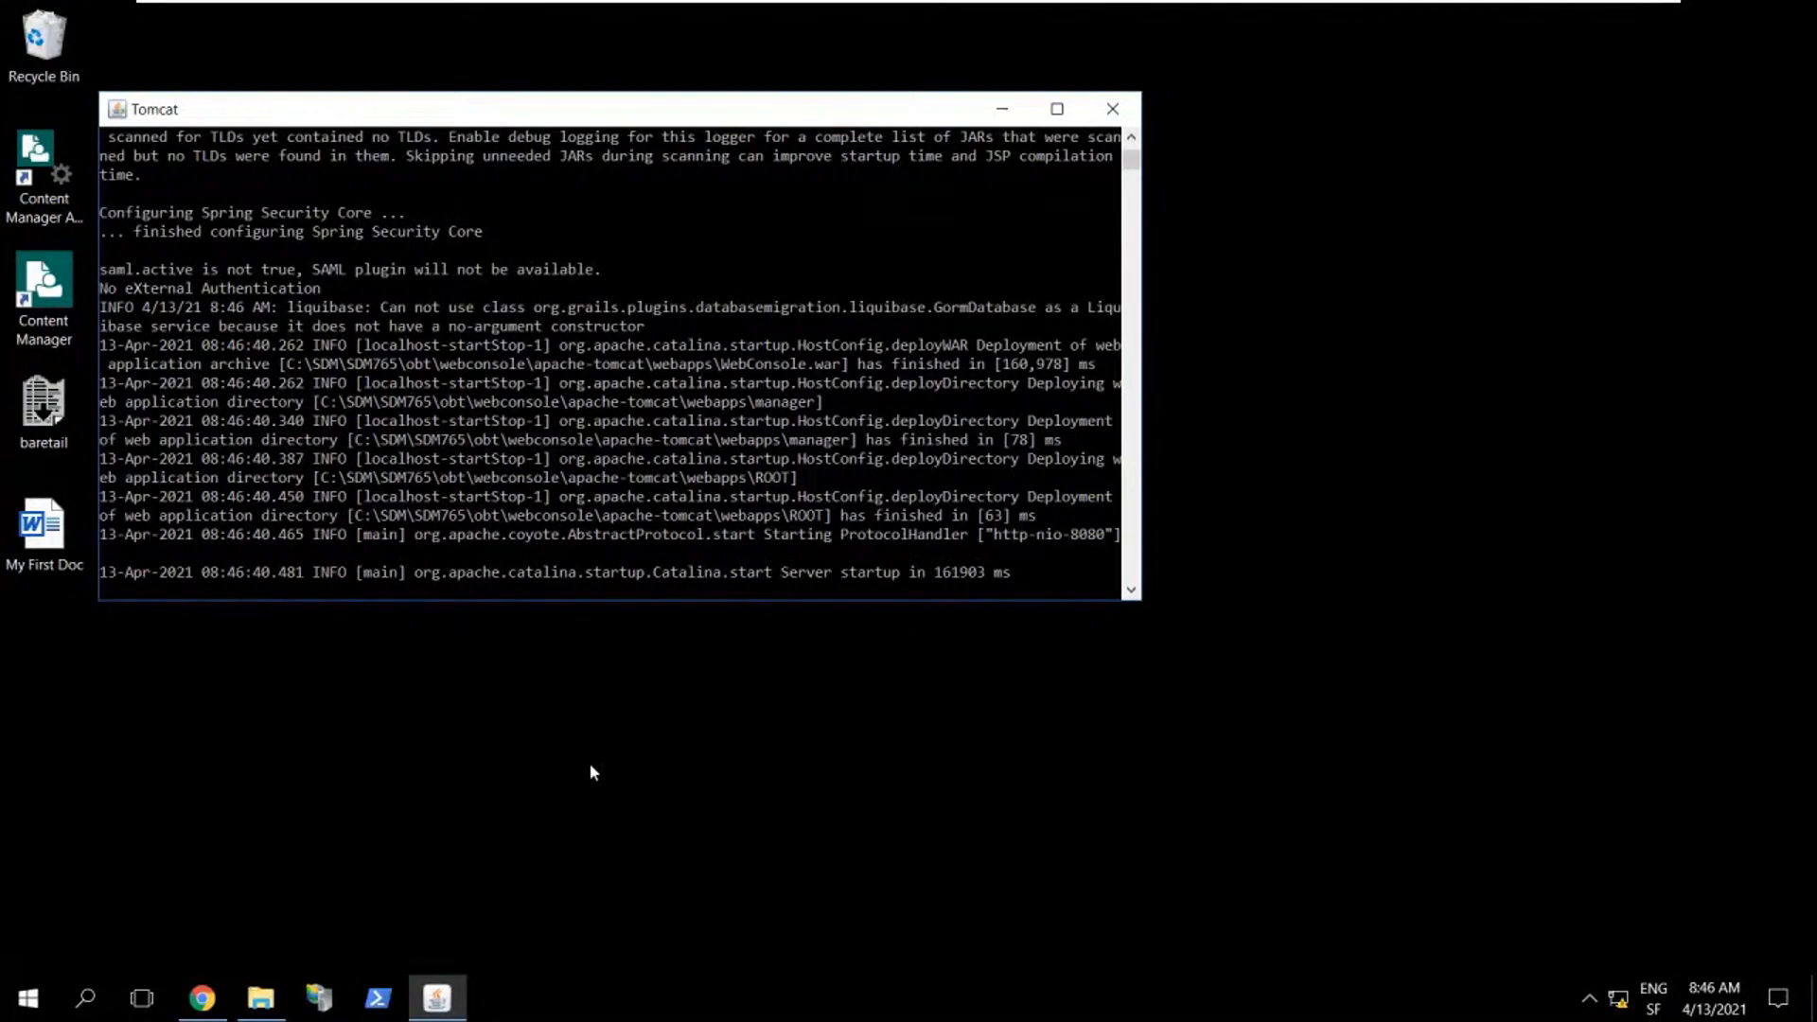
Return to the browser, load localhost:8080/WebConsole/ and log in as admin with the saved password
click(201, 1003)
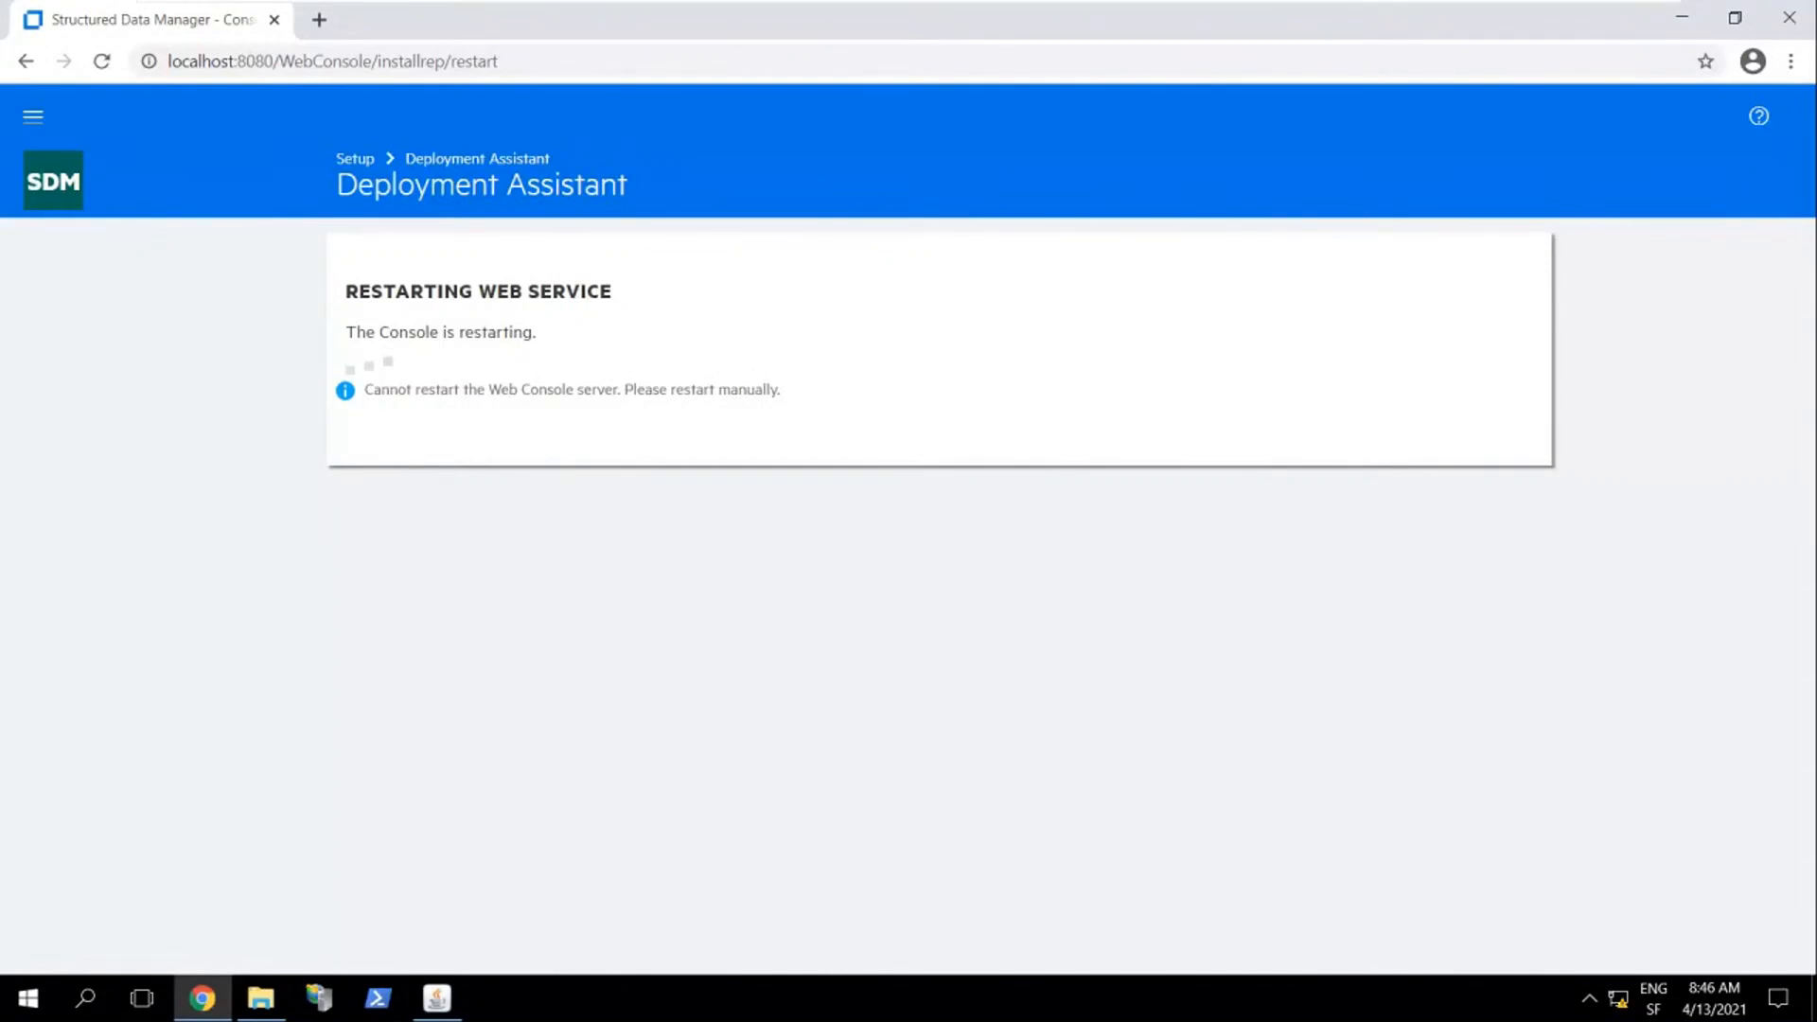
drag(378, 60, 498, 61)
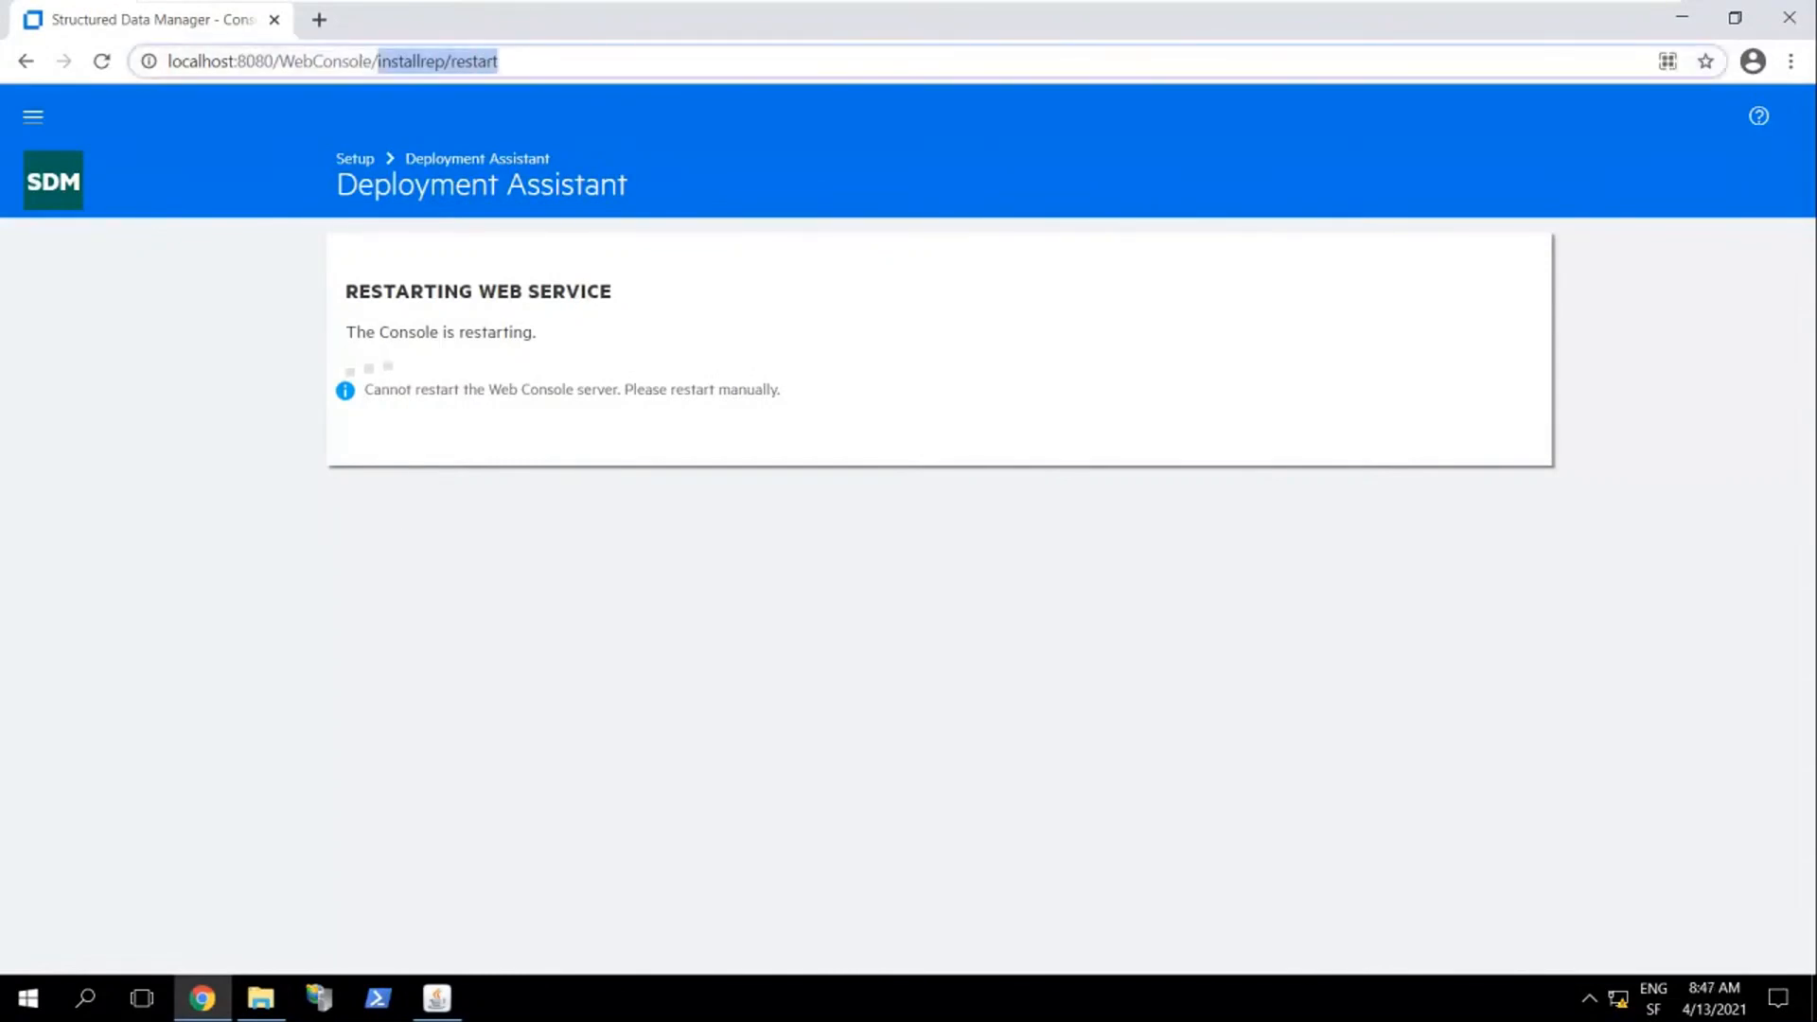
key(BackSpace)
key(Return)
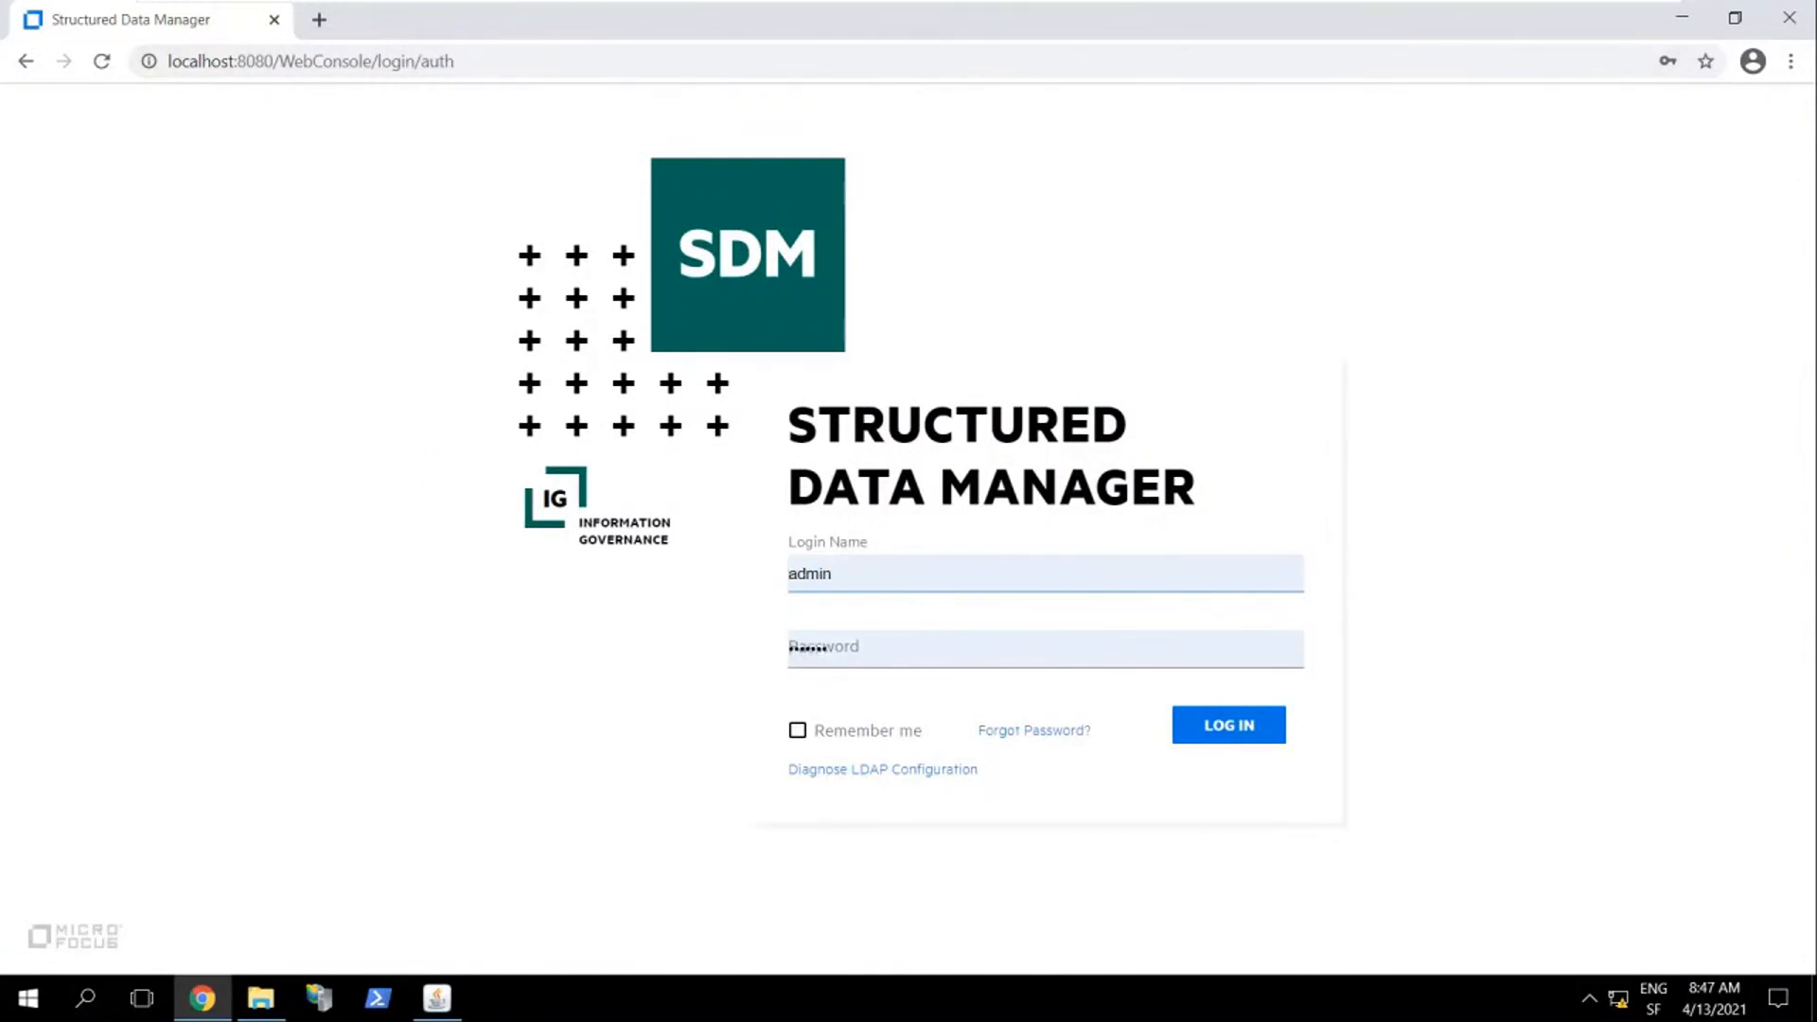
click(1238, 736)
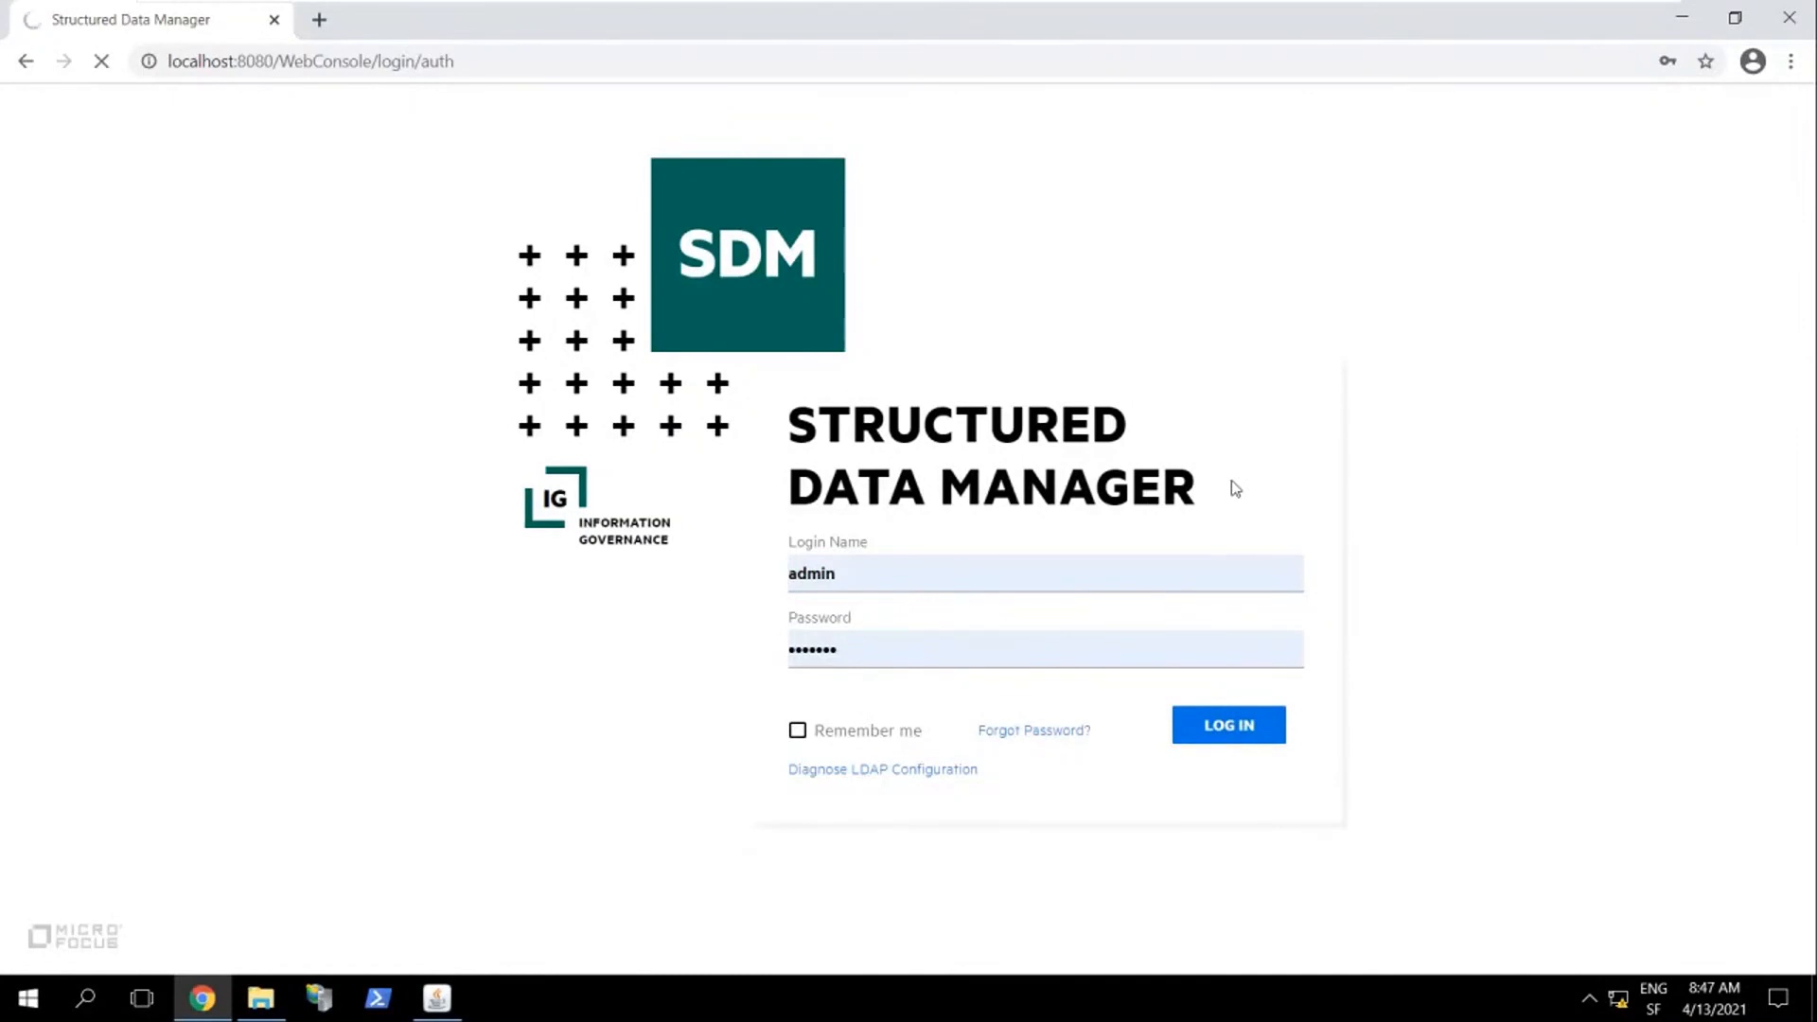
click(1230, 735)
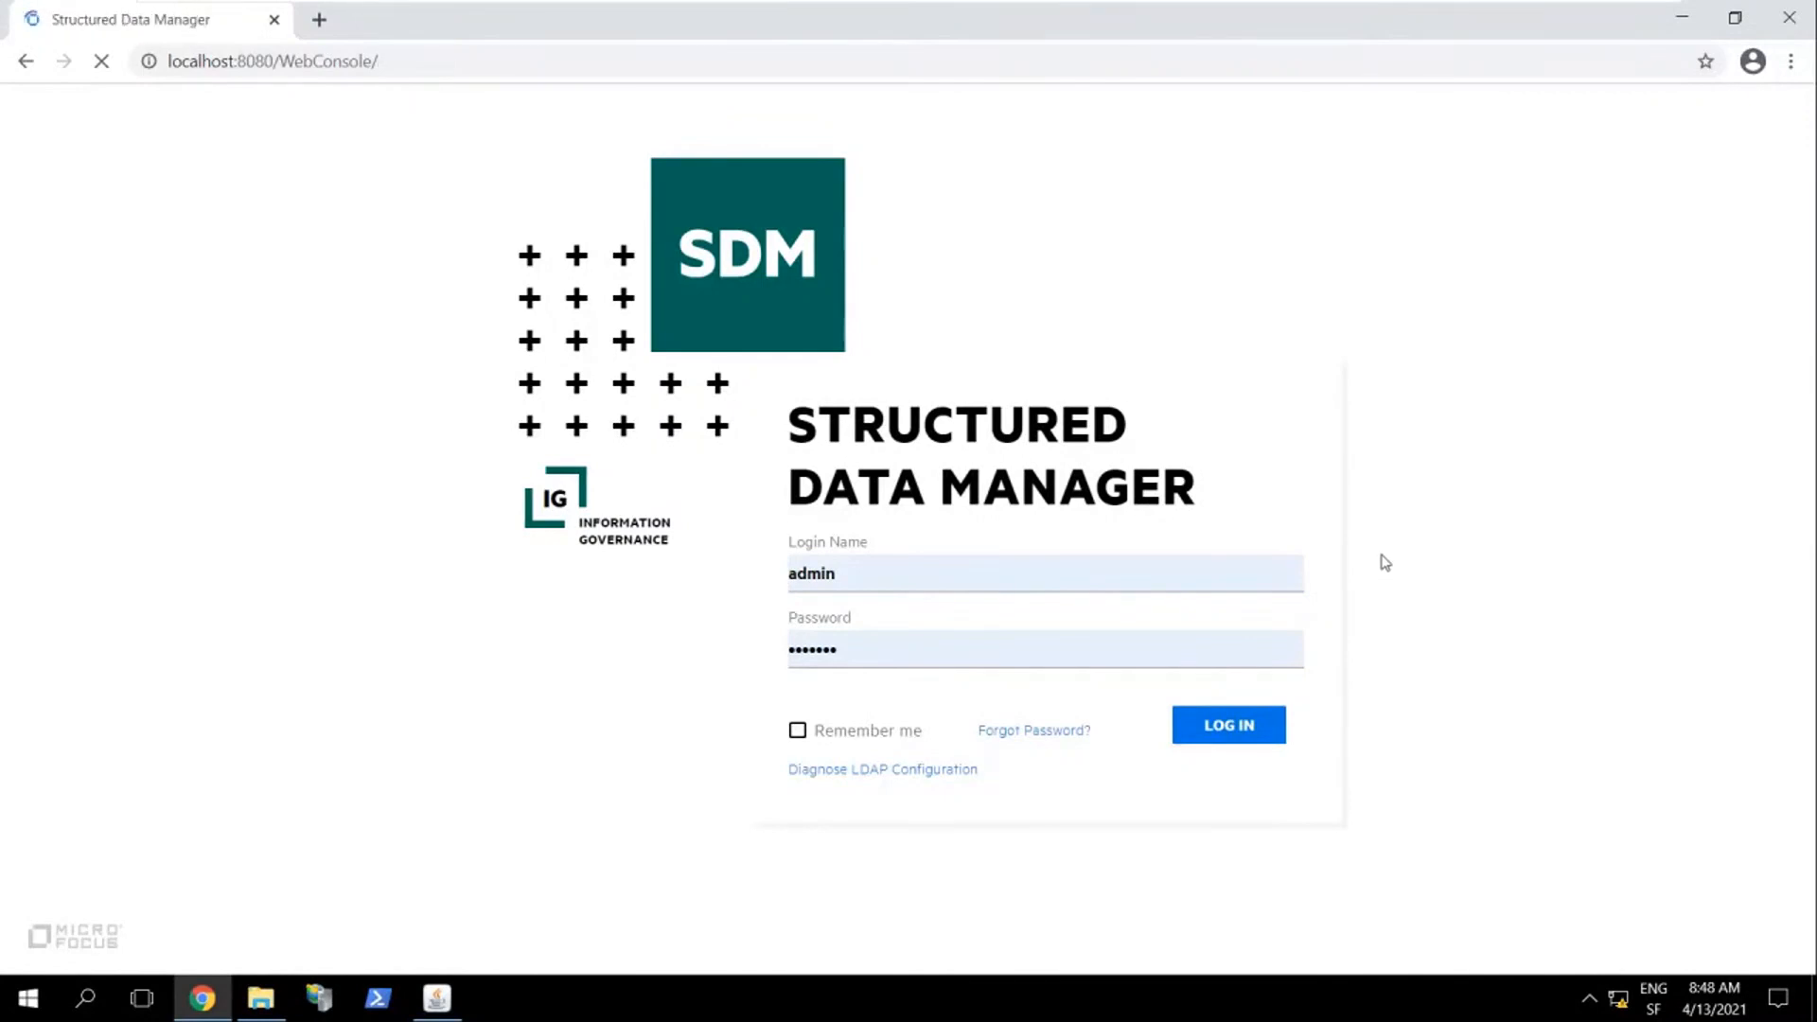